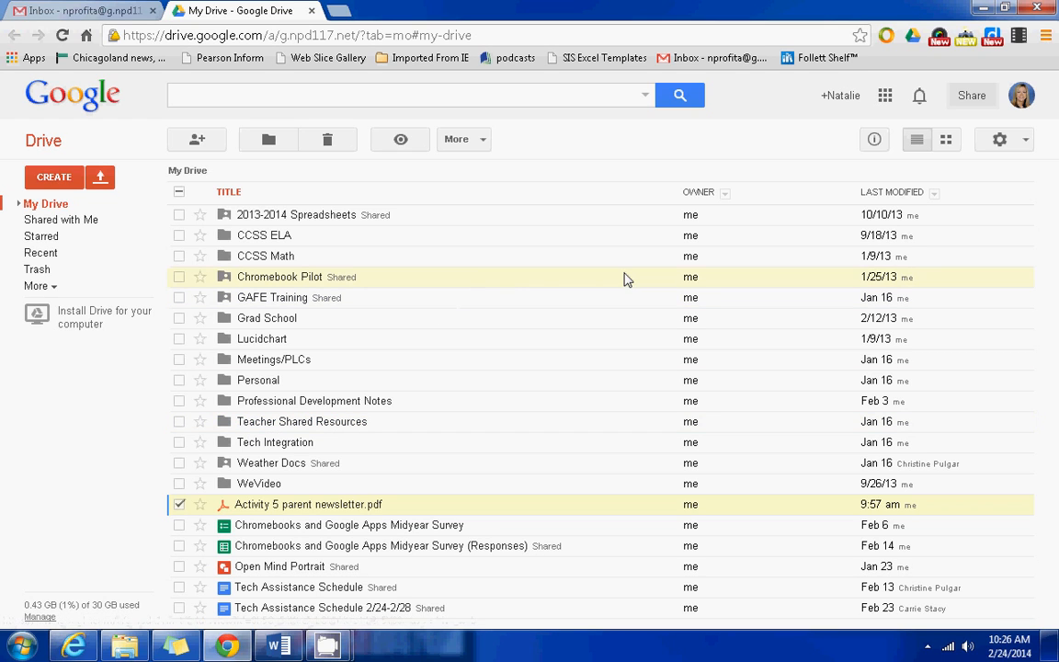
- Switch from Google Drive to Google Sites and start creating a new site
left_click(885, 99)
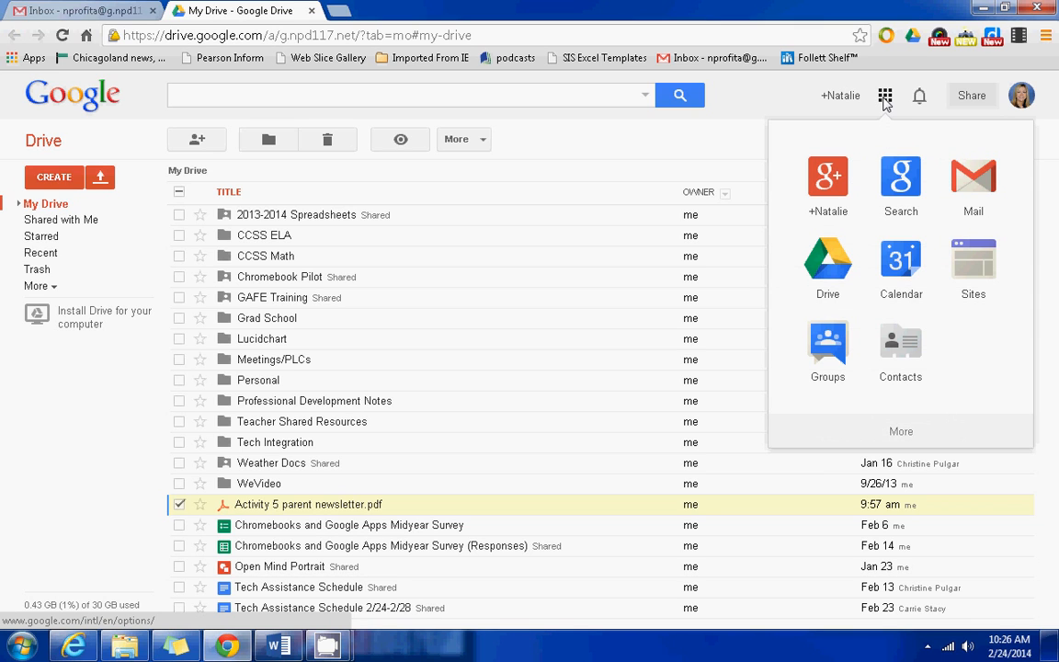
left_click(976, 262)
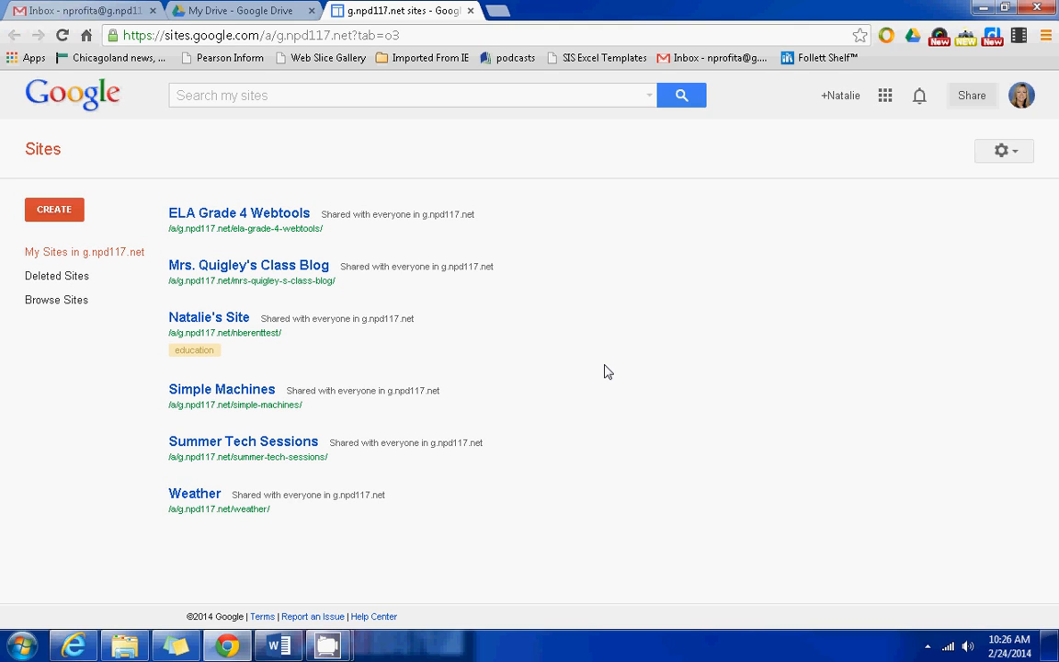
left_click(63, 217)
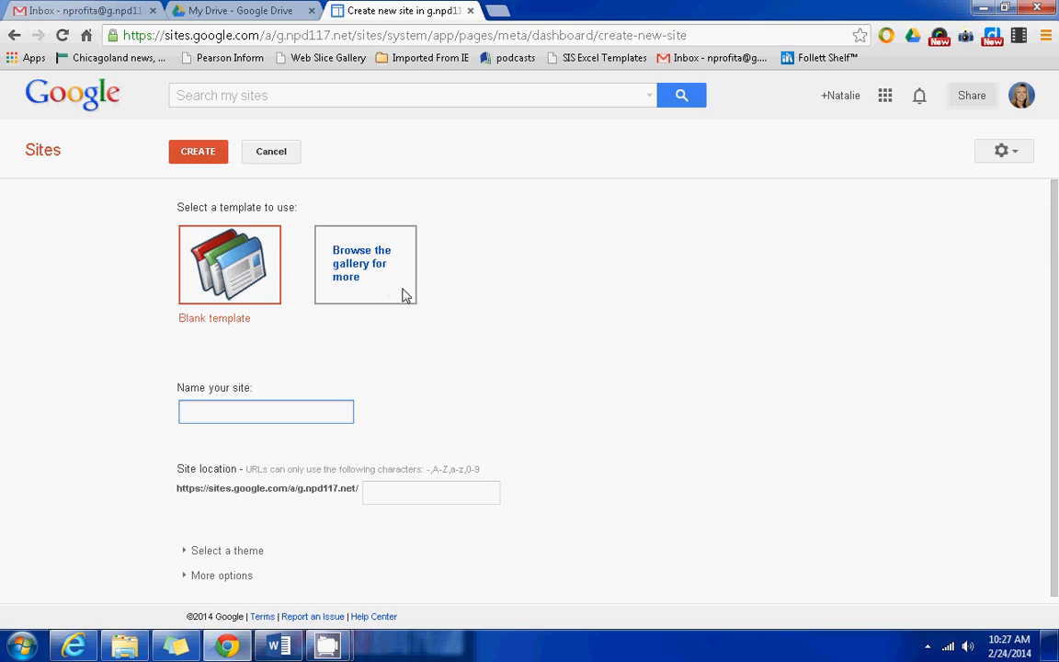
- Browse the Schools & education site templates in the public gallery and preview the REAL Gaming template
left_click(365, 269)
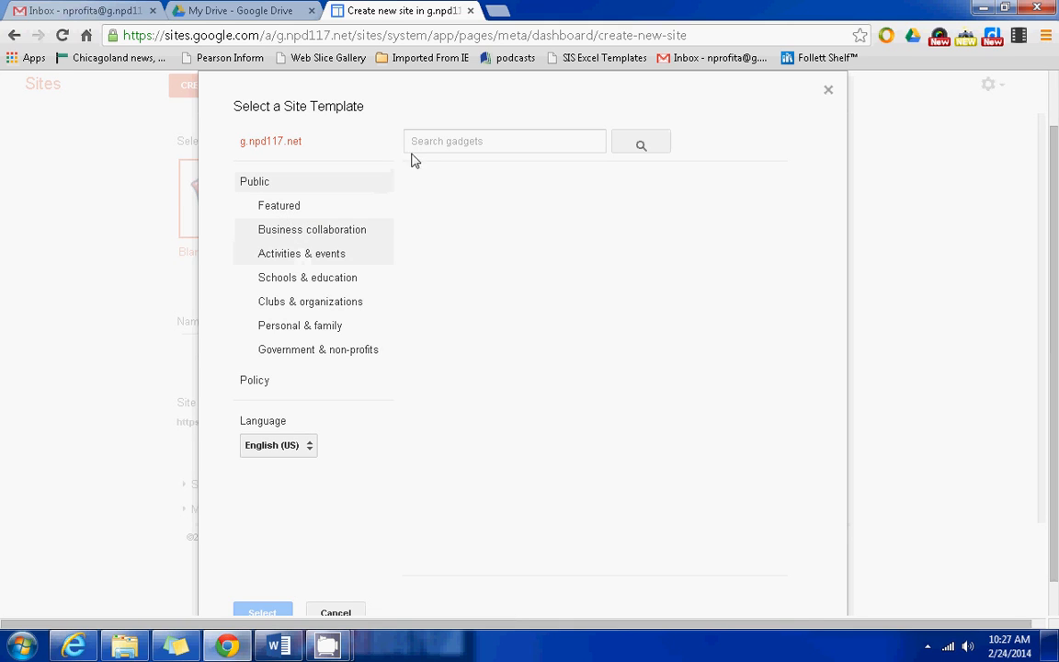
left_click(304, 278)
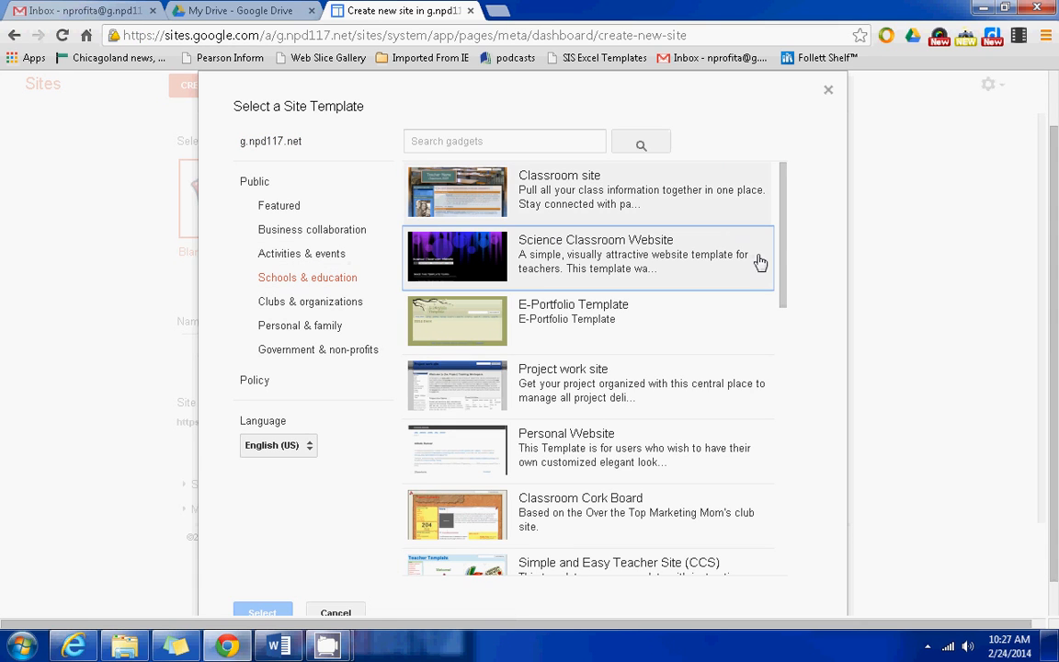
left_click_drag(782, 239, 784, 421)
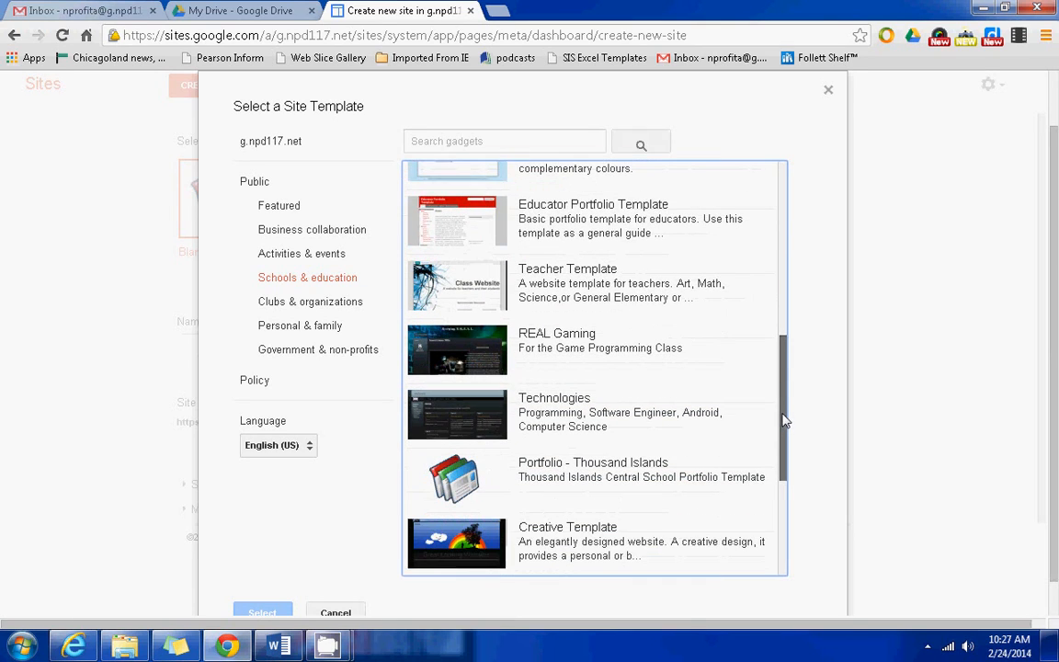
left_click(487, 369)
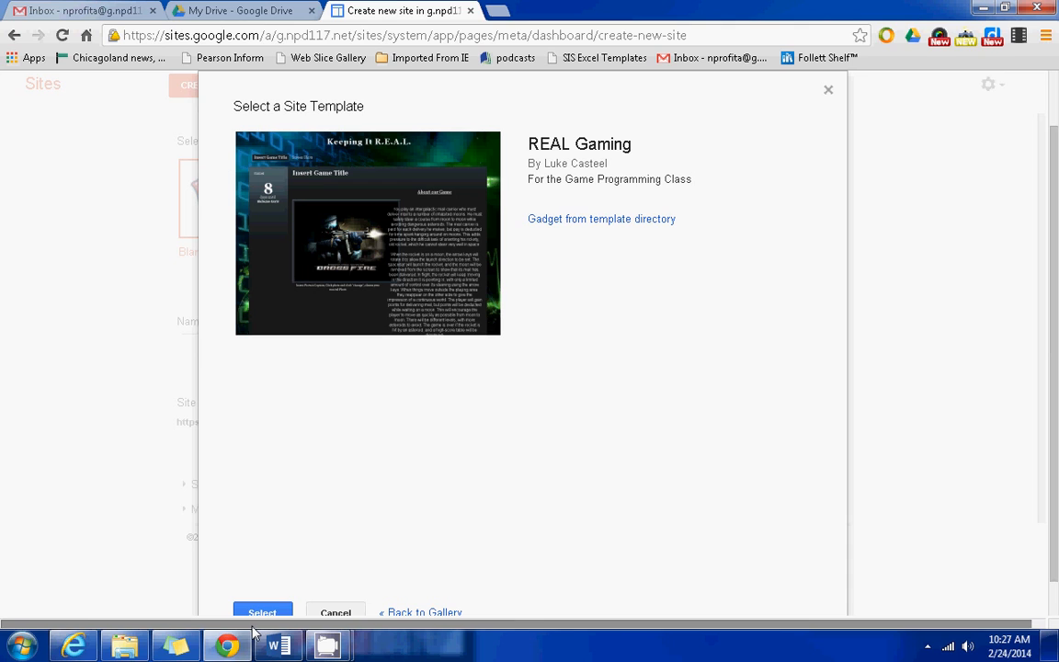
left_click(827, 91)
scroll(1057, 339, "down", 1)
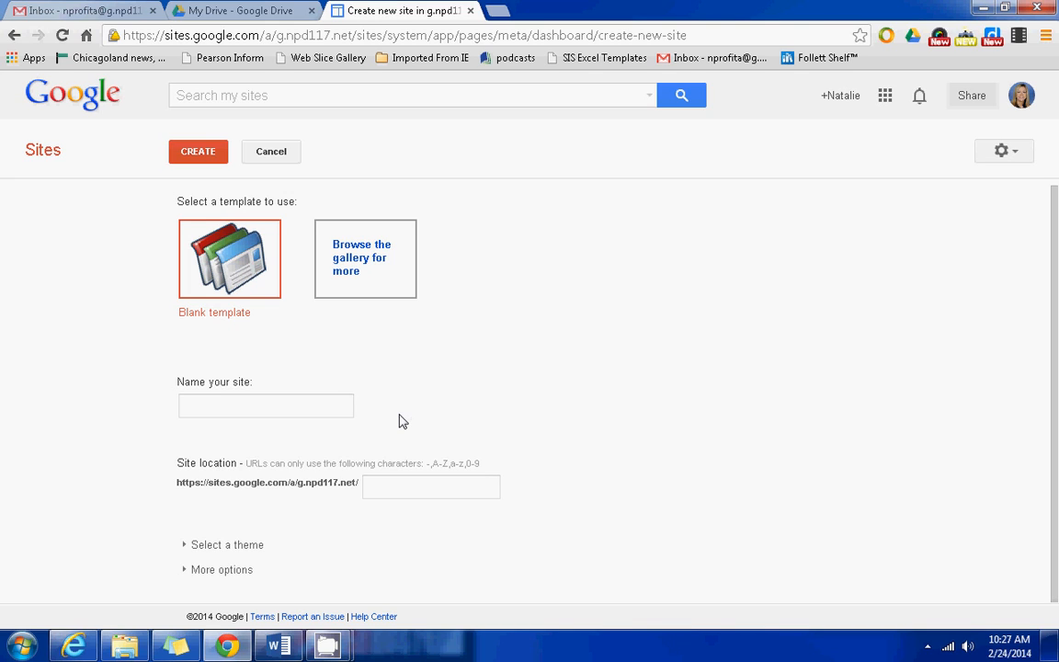
- Name the new site "NPD 117 Tech Tutorial" and use npd-117-tech-tutorial as its location
left_click(324, 412)
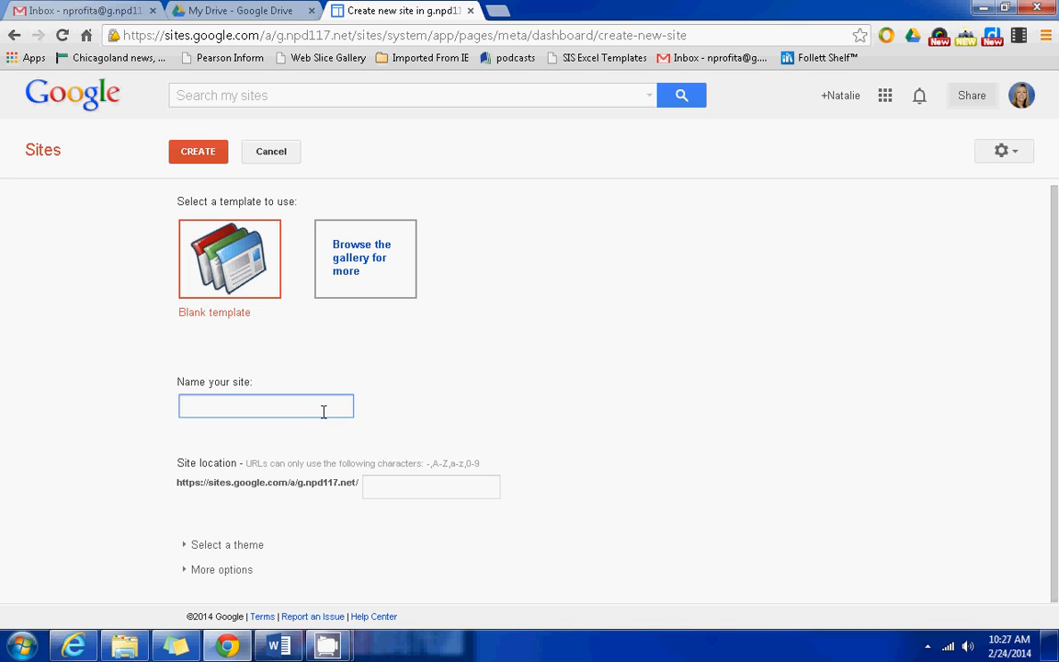
type("NPD 117 Tech Tutorial")
left_click(406, 487)
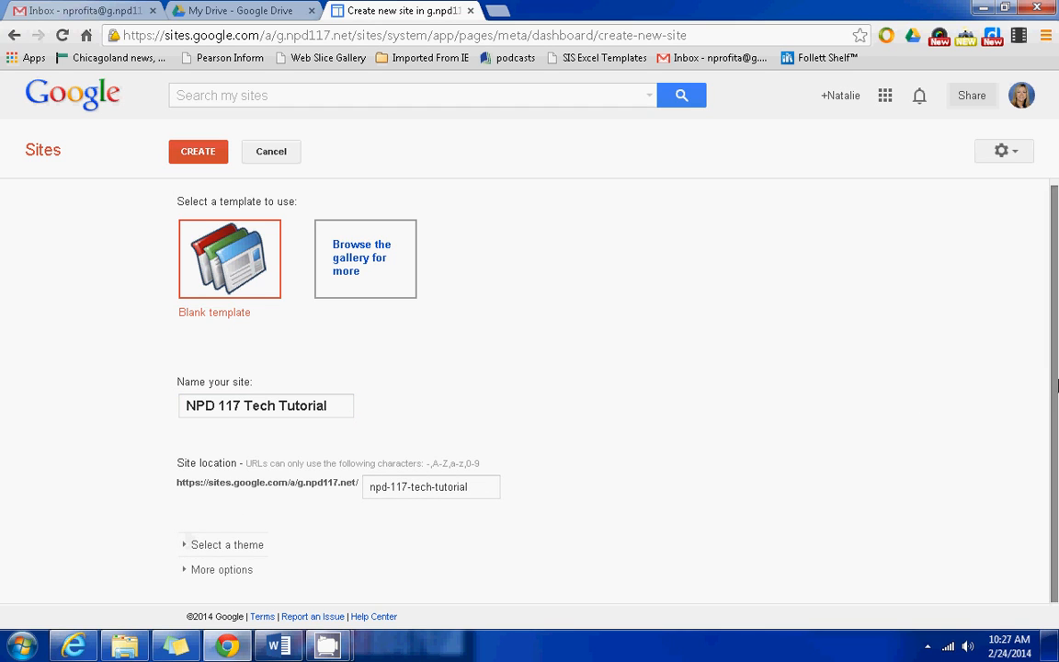
- Choose the Micro Blueprint theme for the new site
left_click(186, 545)
left_click_drag(1055, 262, 1057, 384)
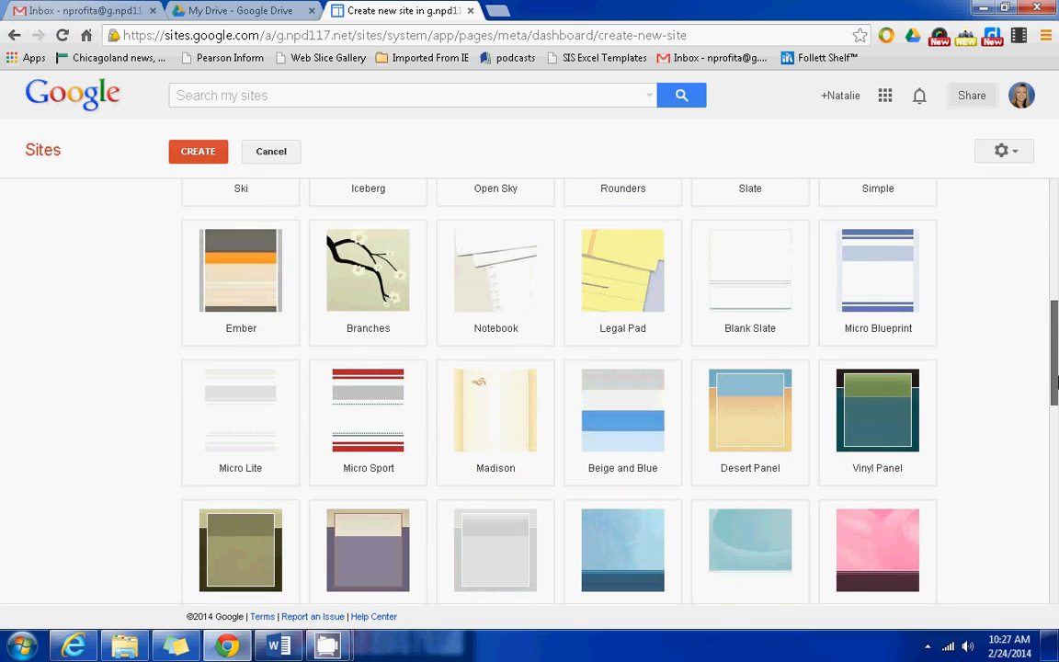
left_click(882, 298)
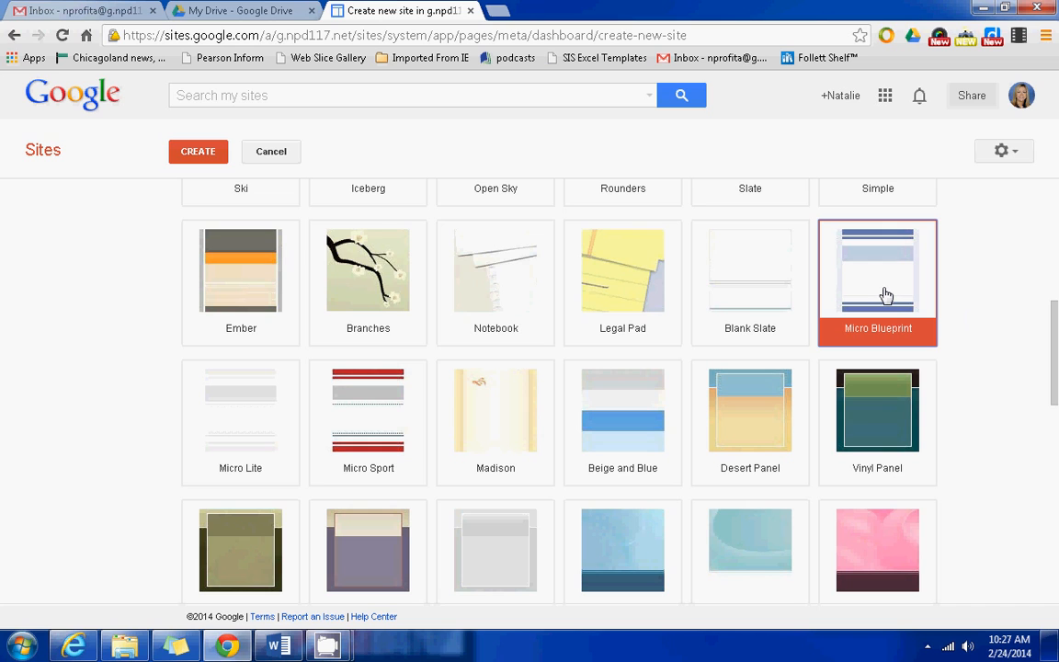
- Create the site with its category and description left blank, and open its Home page for editing
left_click_drag(1057, 312, 1058, 582)
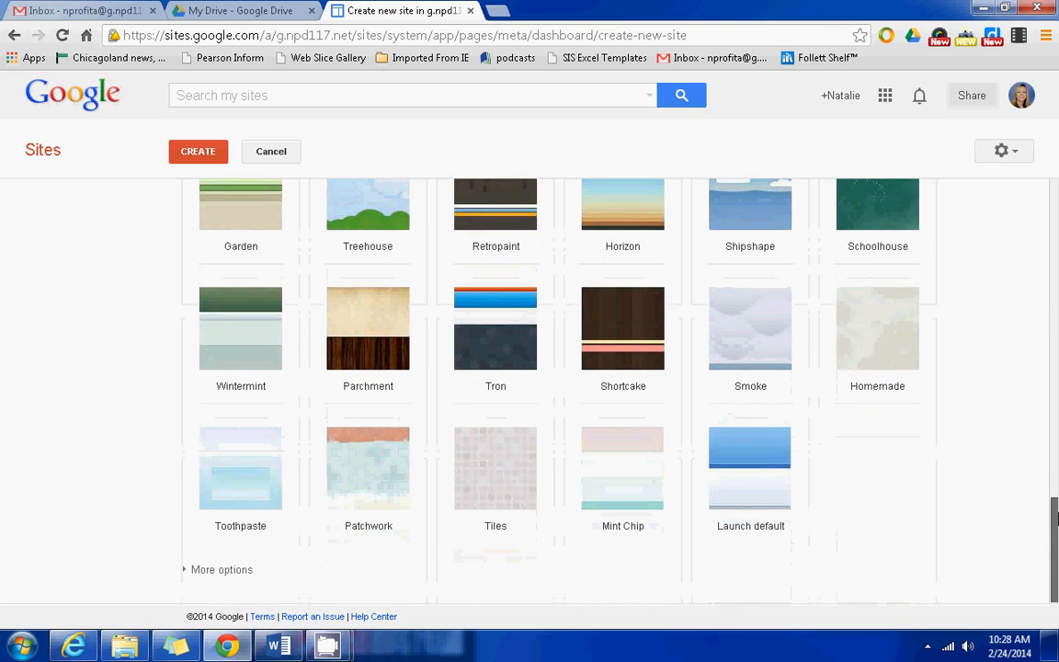
left_click(194, 570)
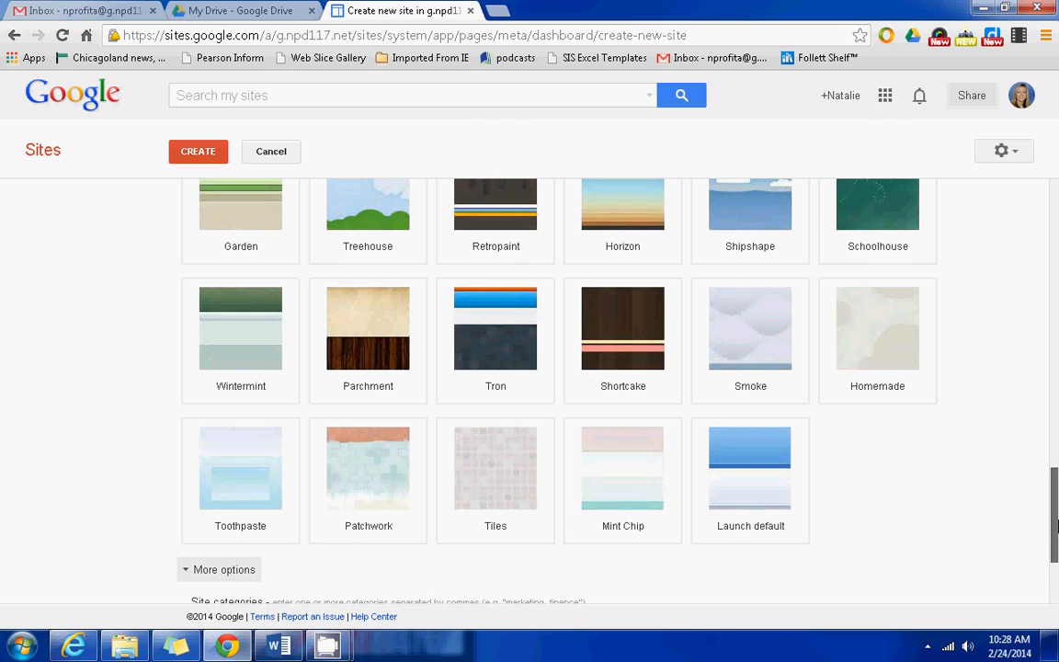
scroll(685, 488, "down", 2)
left_click(294, 537)
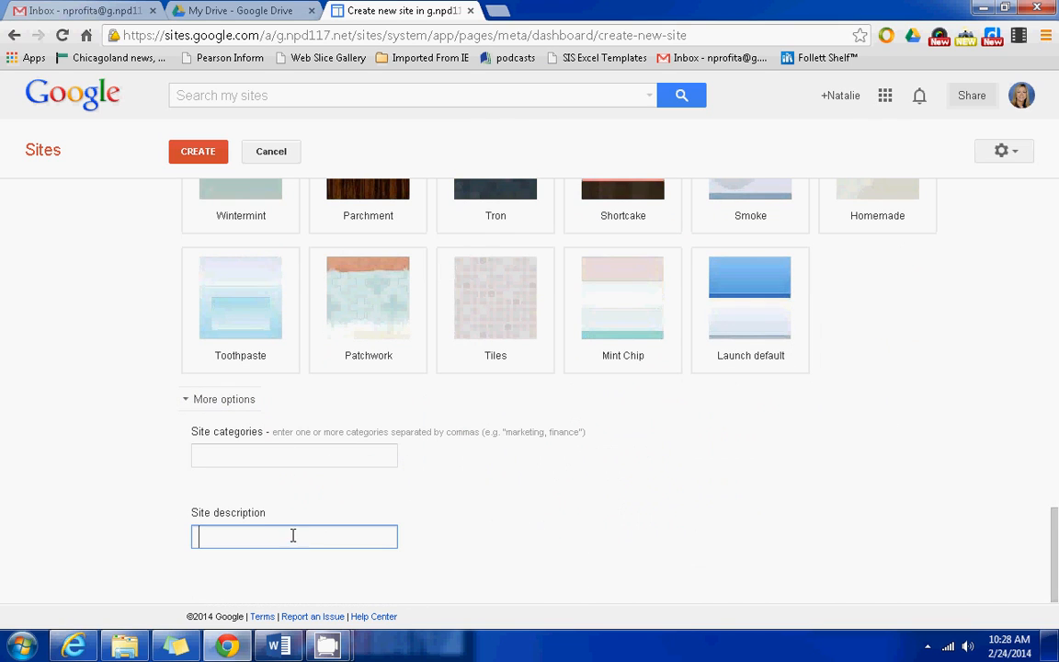
left_click(264, 451)
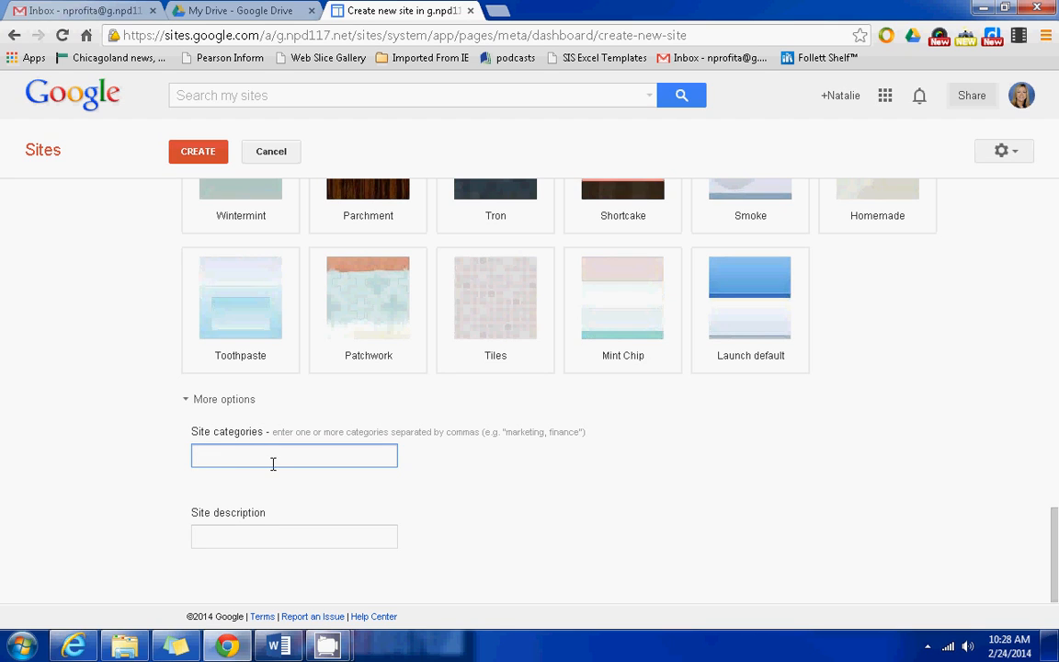
left_click(206, 158)
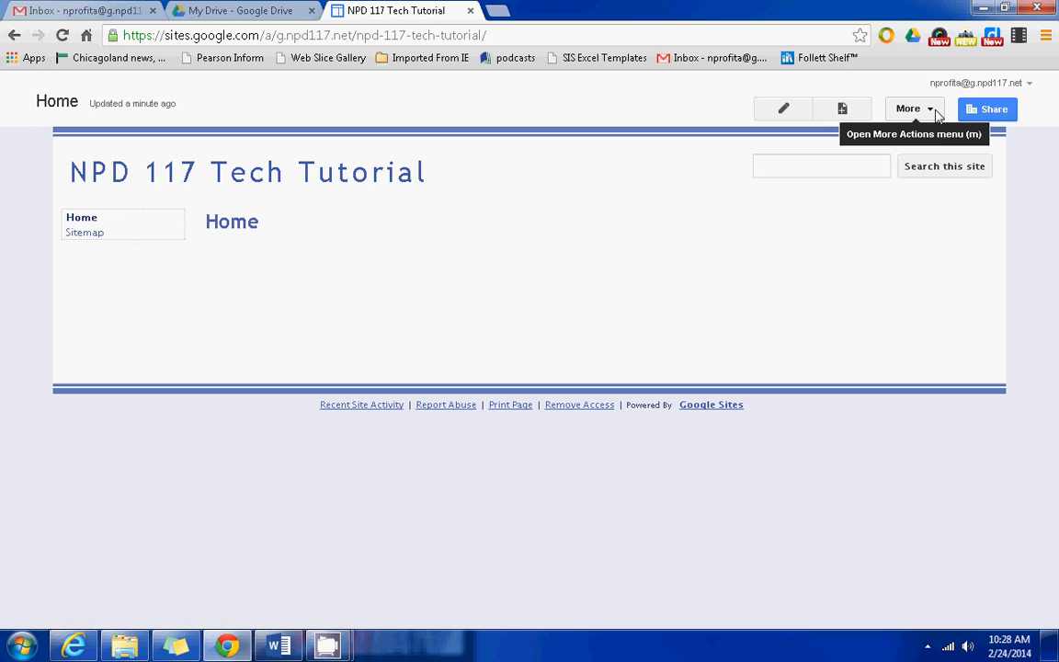
left_click(771, 110)
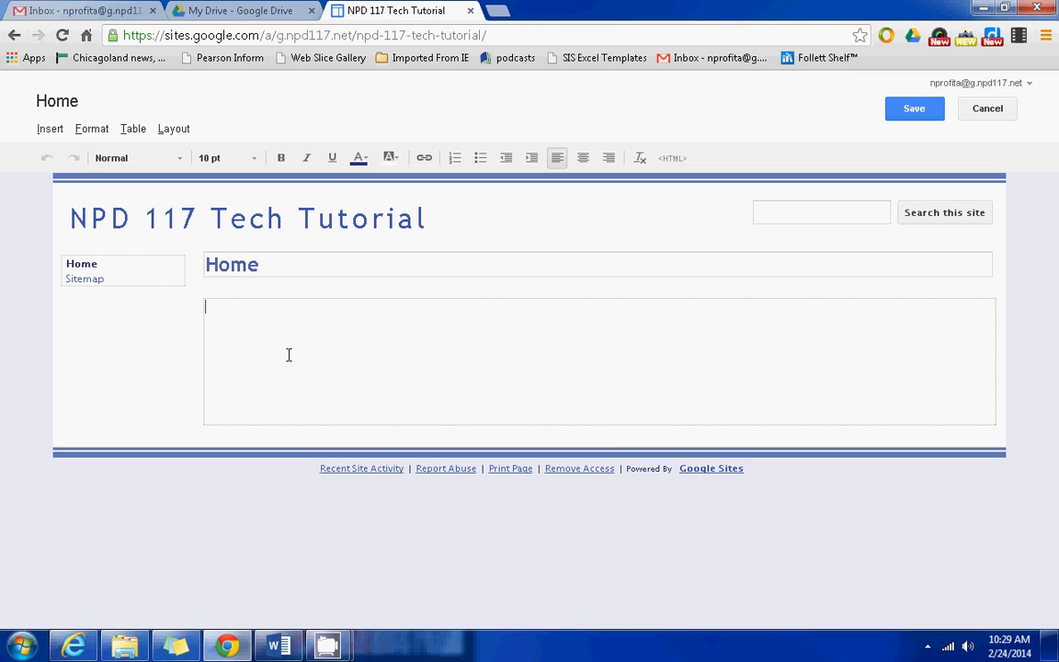
- Try to format the Home page title in Verdana at 16 pt
left_click(256, 265)
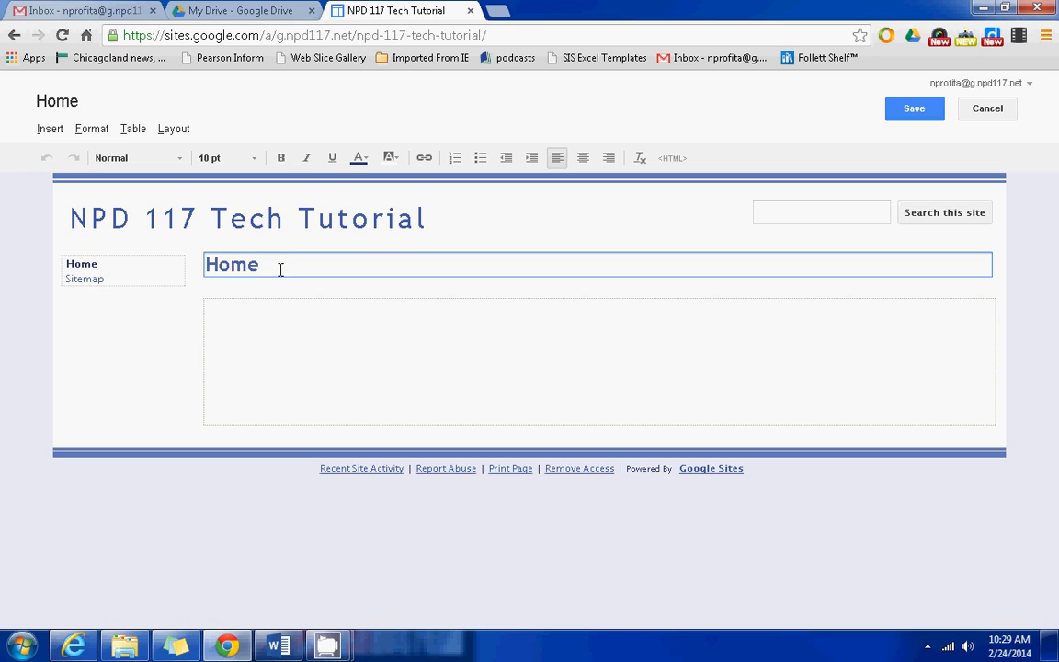
left_click_drag(247, 265, 182, 262)
left_click_drag(267, 265, 156, 261)
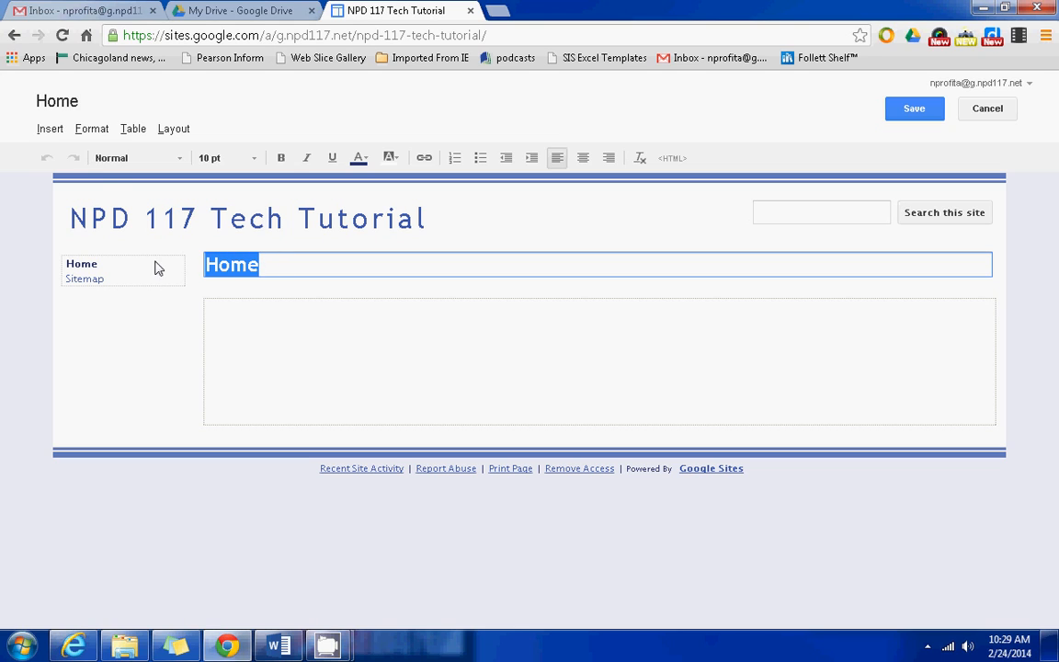
left_click(181, 162)
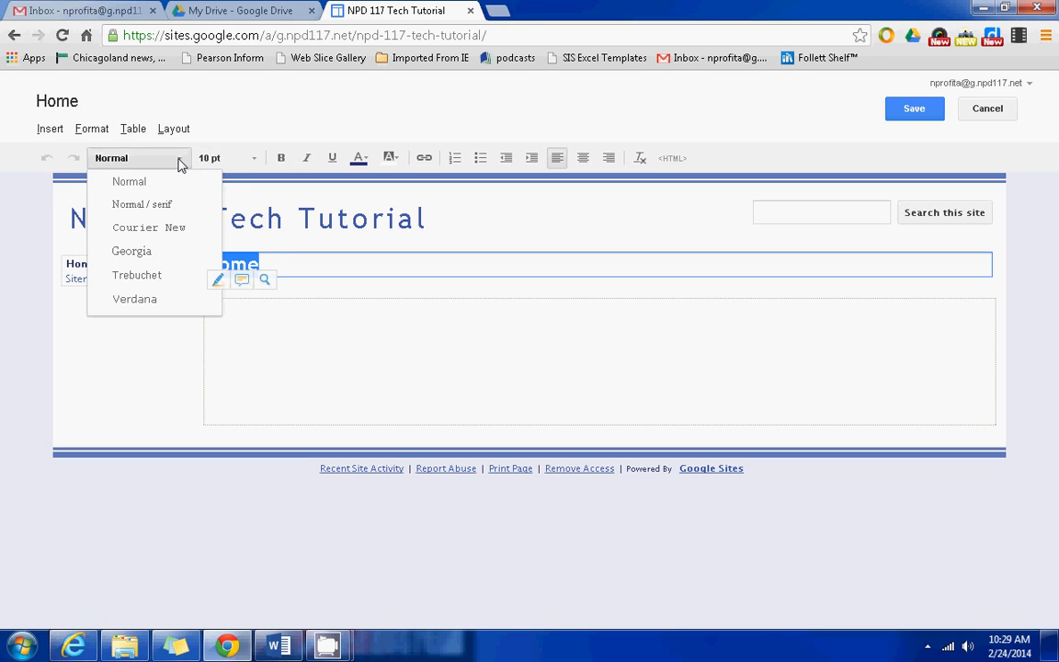
left_click(135, 299)
left_click(244, 162)
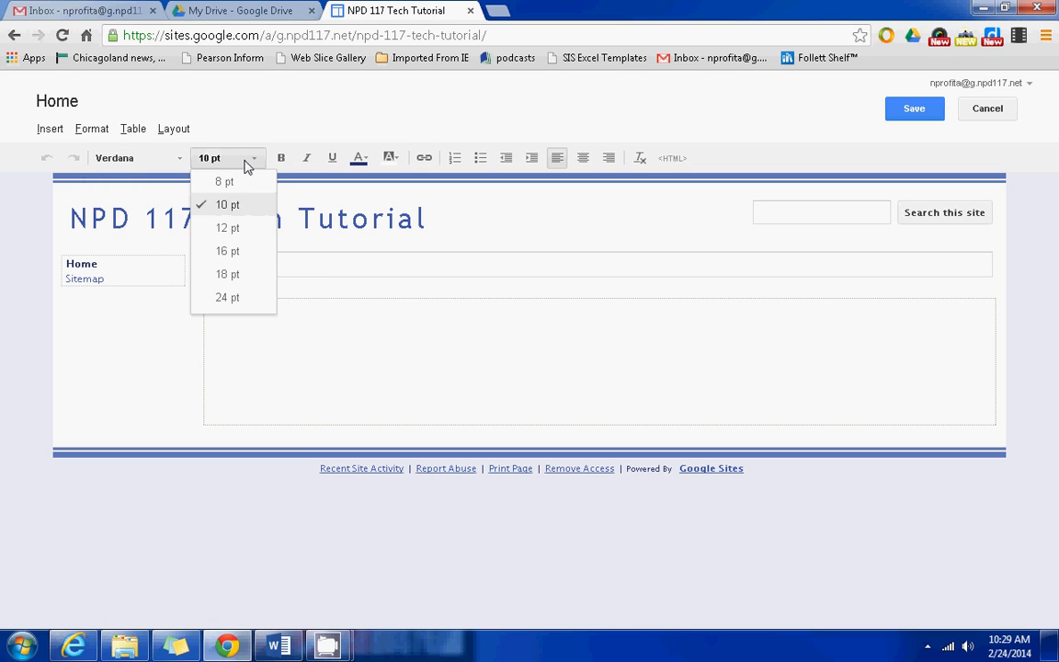
left_click(230, 251)
left_click_drag(260, 269, 153, 264)
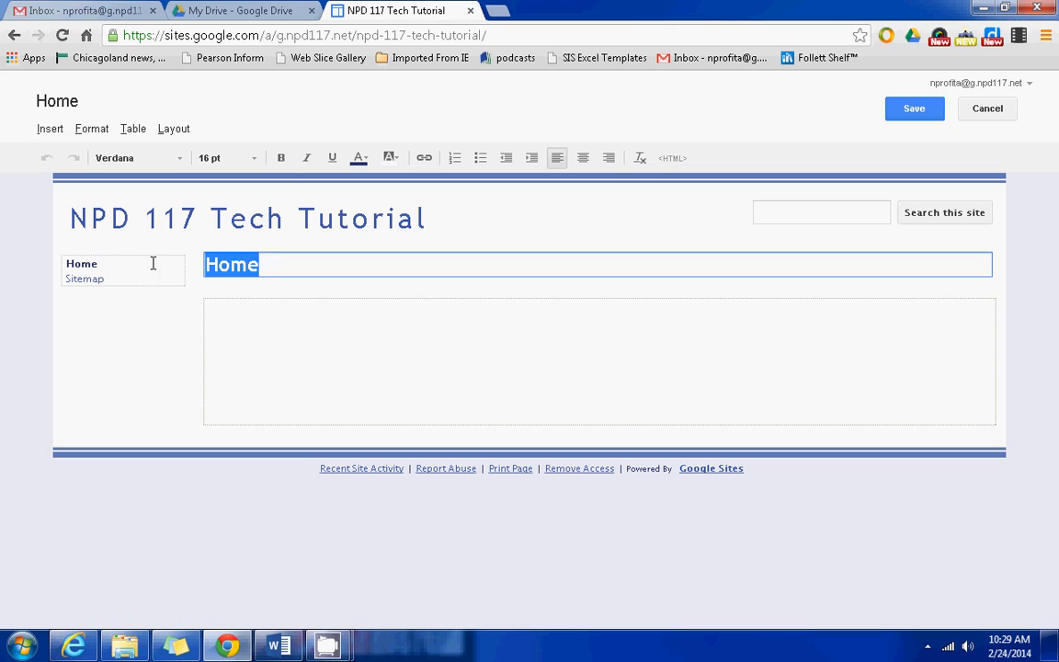
left_click(230, 158)
left_click(217, 243)
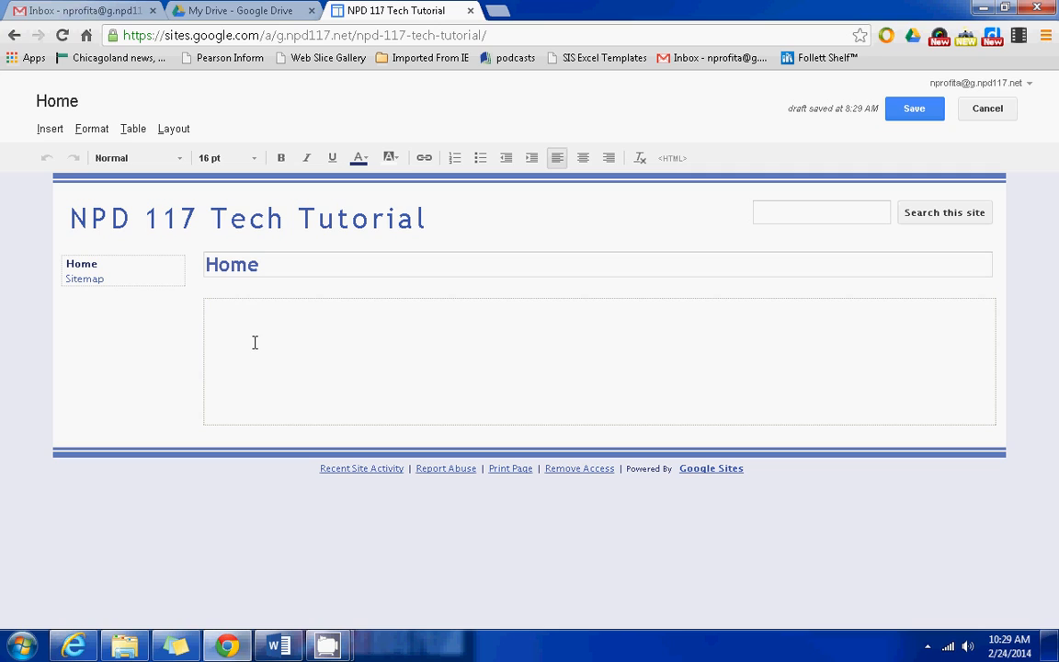
- Apply the Three column layout with header and footer to the Home page and place the cursor in the third column
left_click(174, 130)
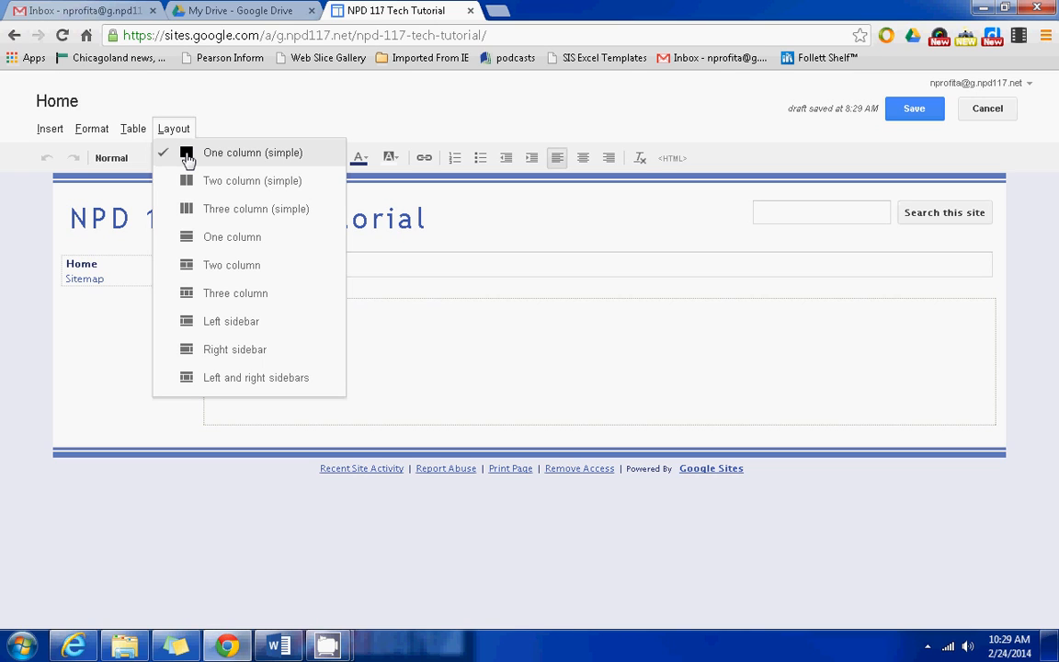
left_click(214, 294)
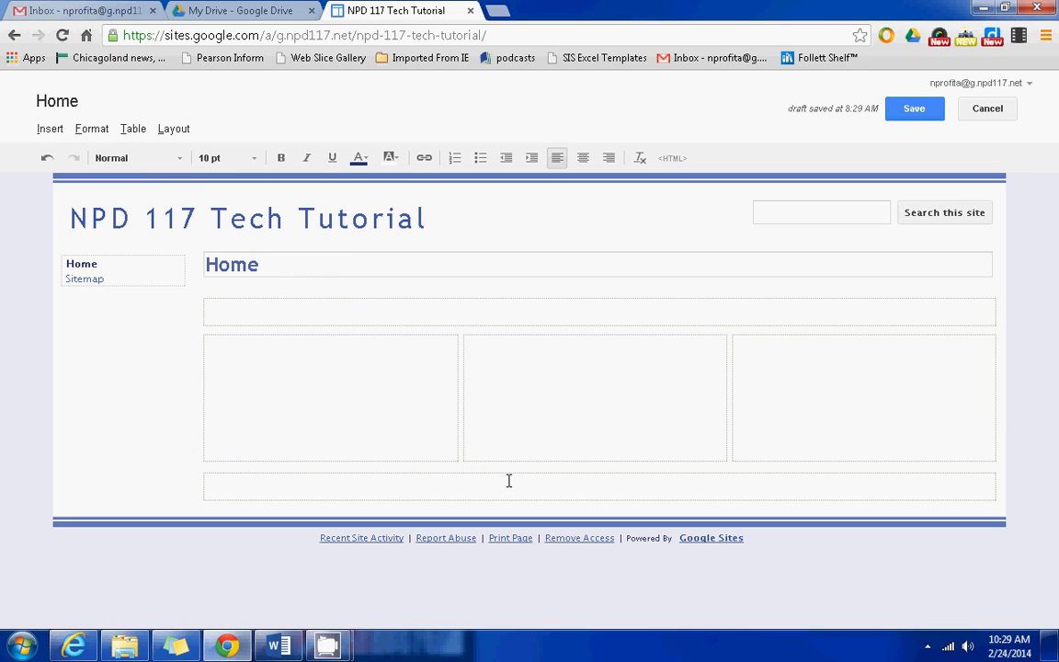
left_click(298, 307)
left_click(244, 426)
left_click(551, 415)
left_click(851, 386)
left_click(46, 131)
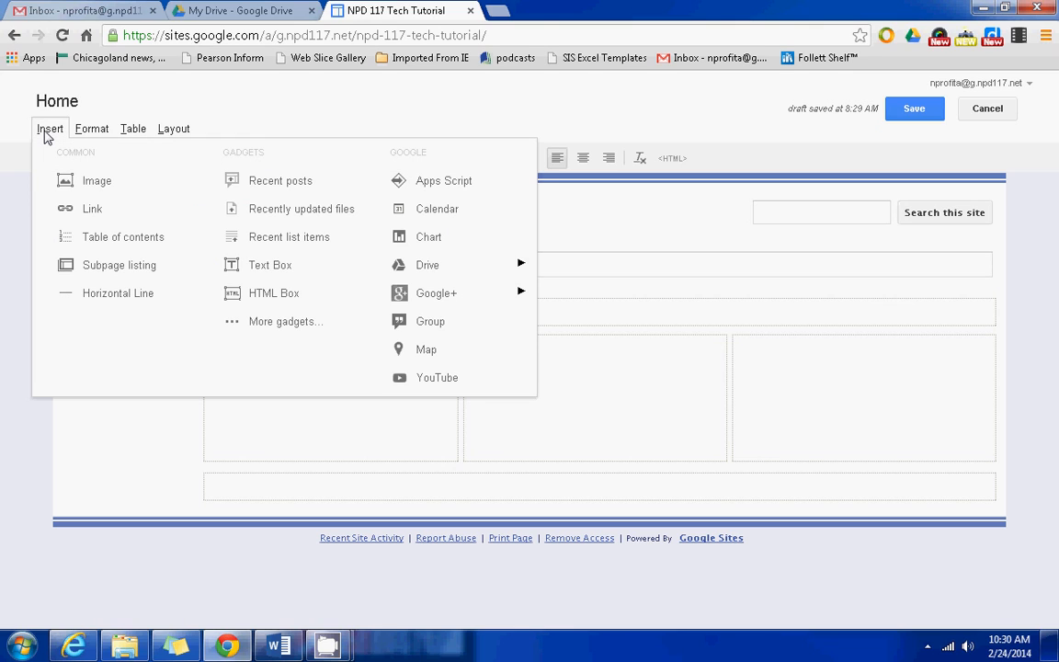
left_click(67, 188)
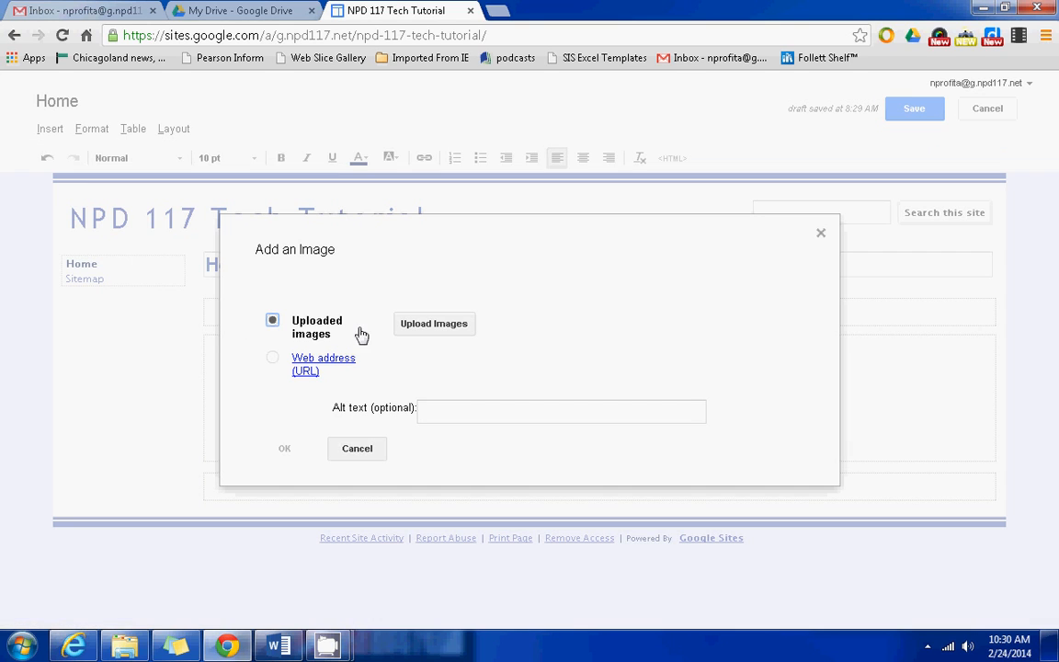
left_click(433, 324)
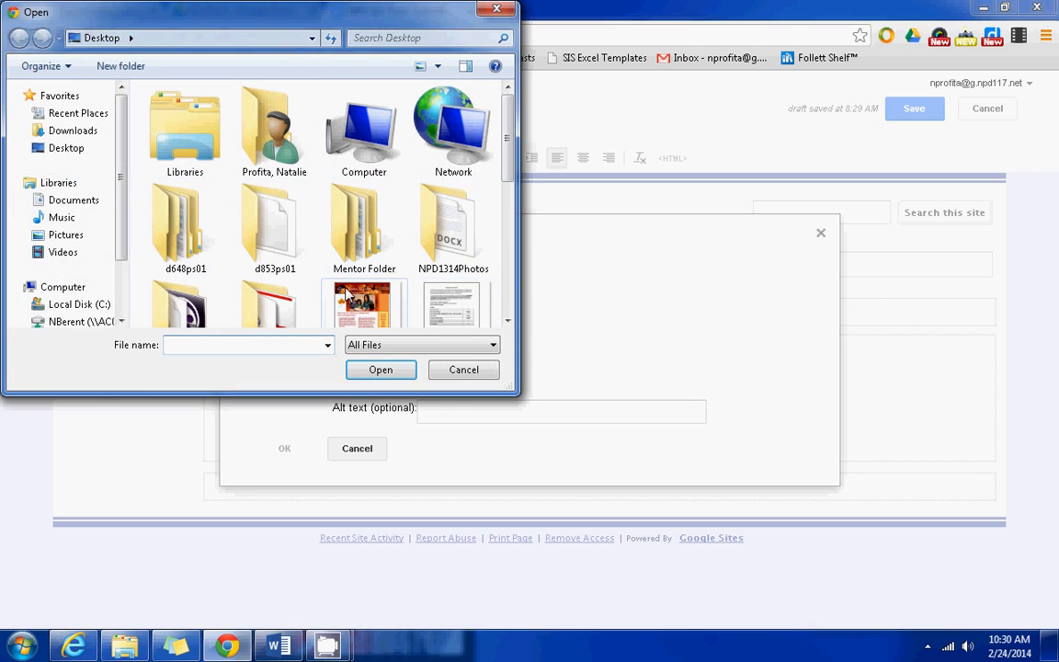
left_click(497, 9)
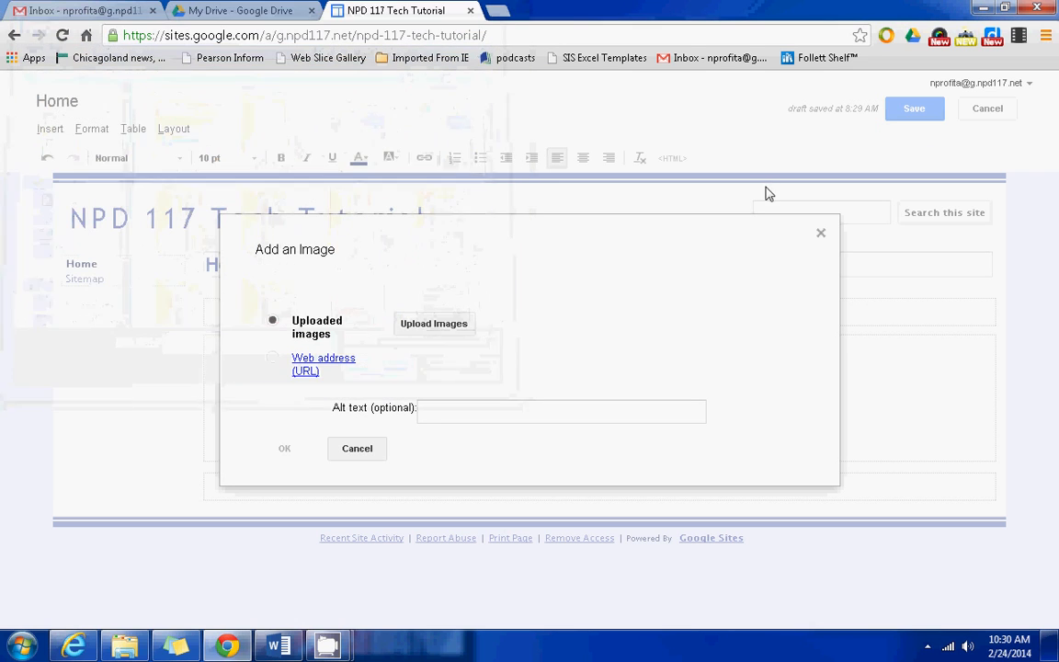
left_click(821, 235)
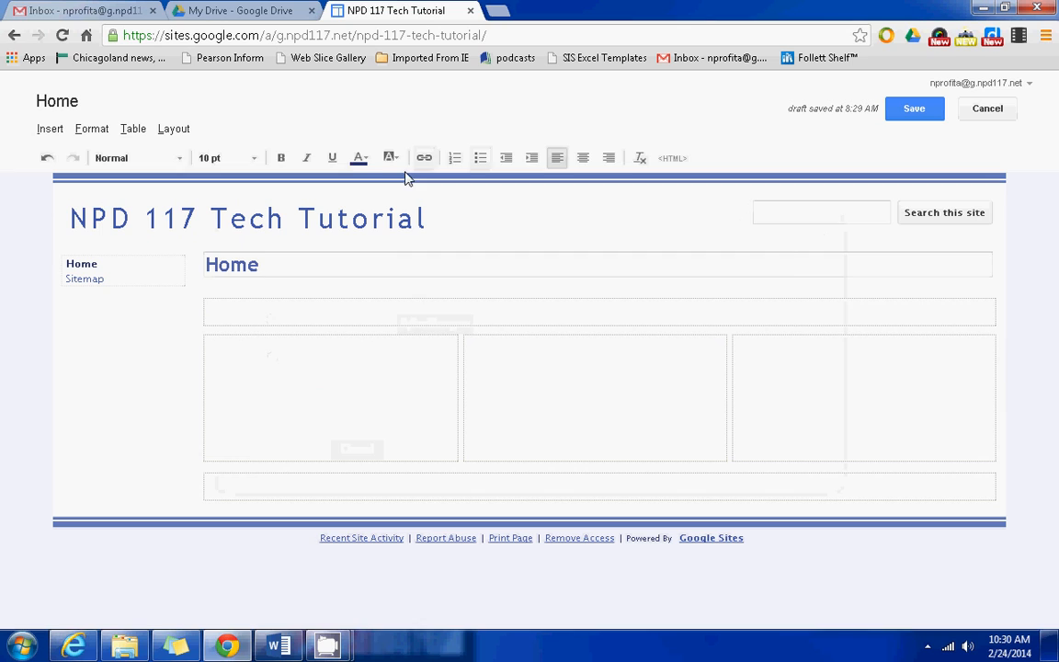
- Start inserting a Text Box gadget on the Home page and place the cursor in its content area
left_click(41, 131)
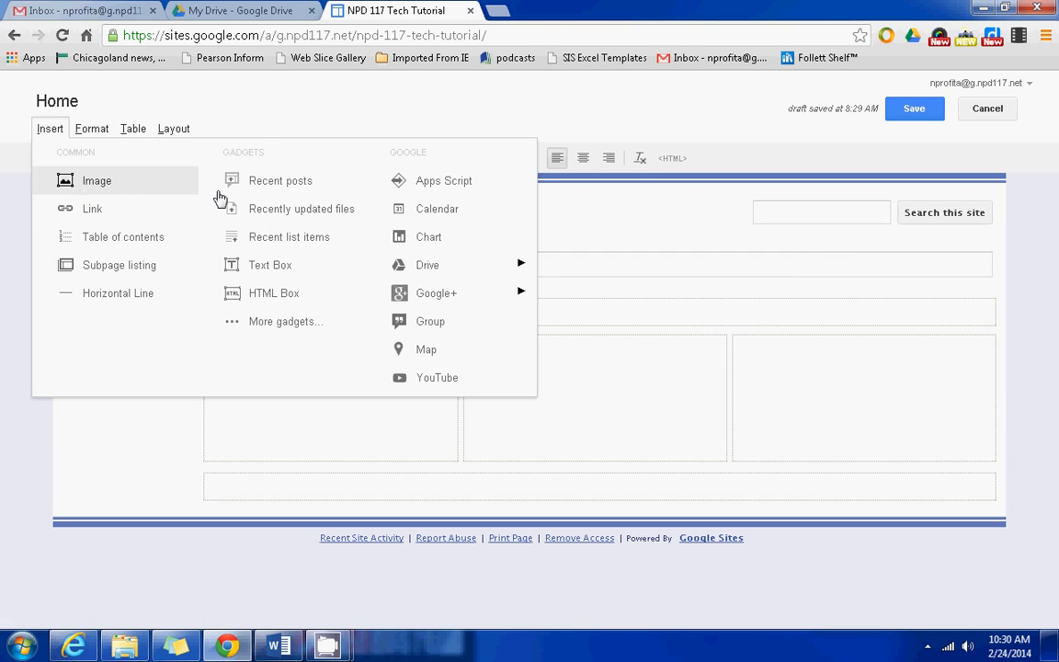
mouse_move(425, 275)
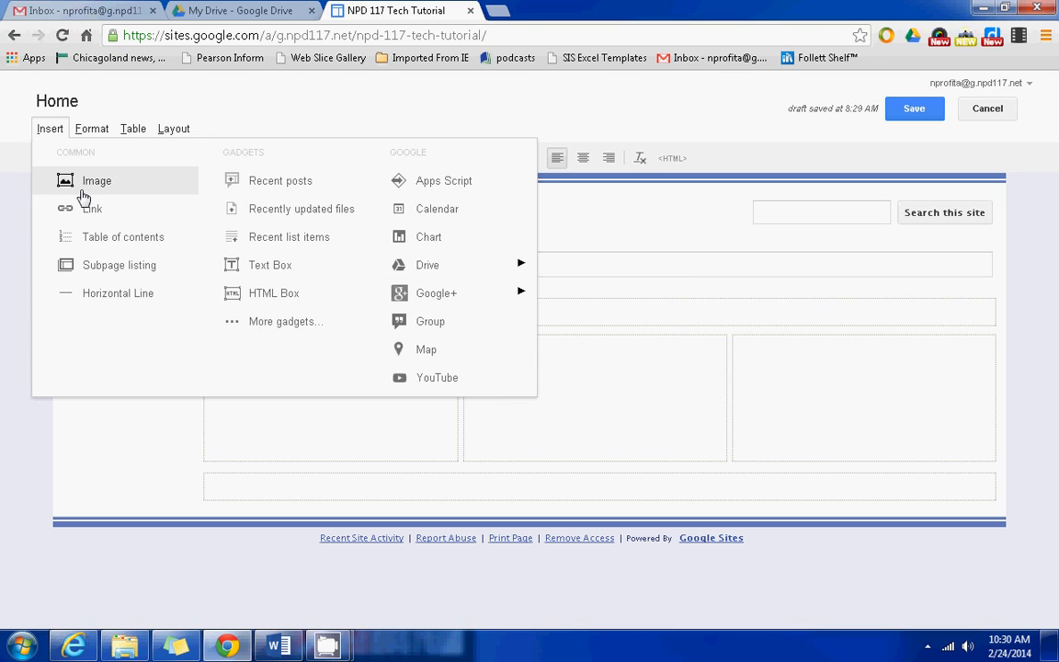
left_click(258, 273)
left_click(417, 413)
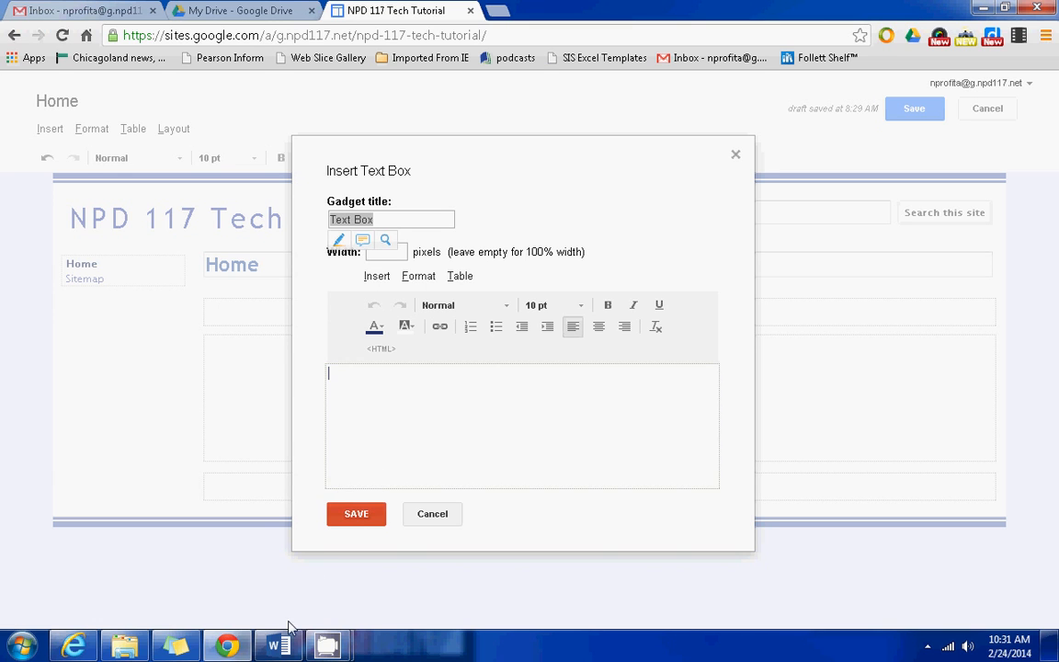
- Copy the letter from "Dear Parents/Guardians" through the signature in Word's "welcome letter to parents 2010-2011" and paste it into the Text Box gadget in Chrome
left_click(274, 647)
left_click_drag(245, 149, 451, 501)
right_click(411, 372)
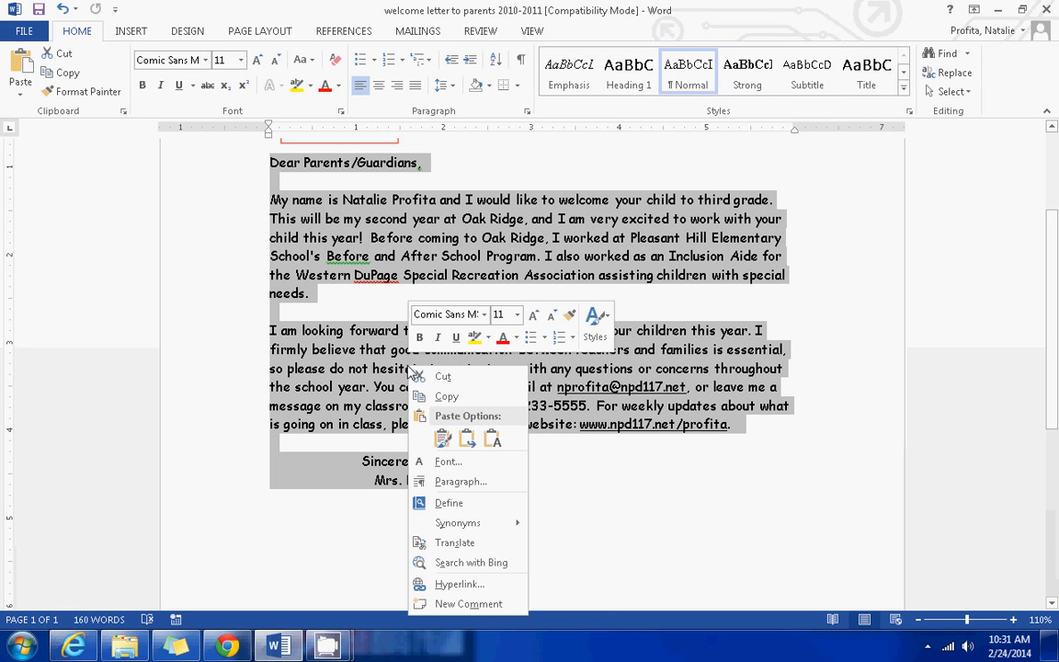
left_click(441, 394)
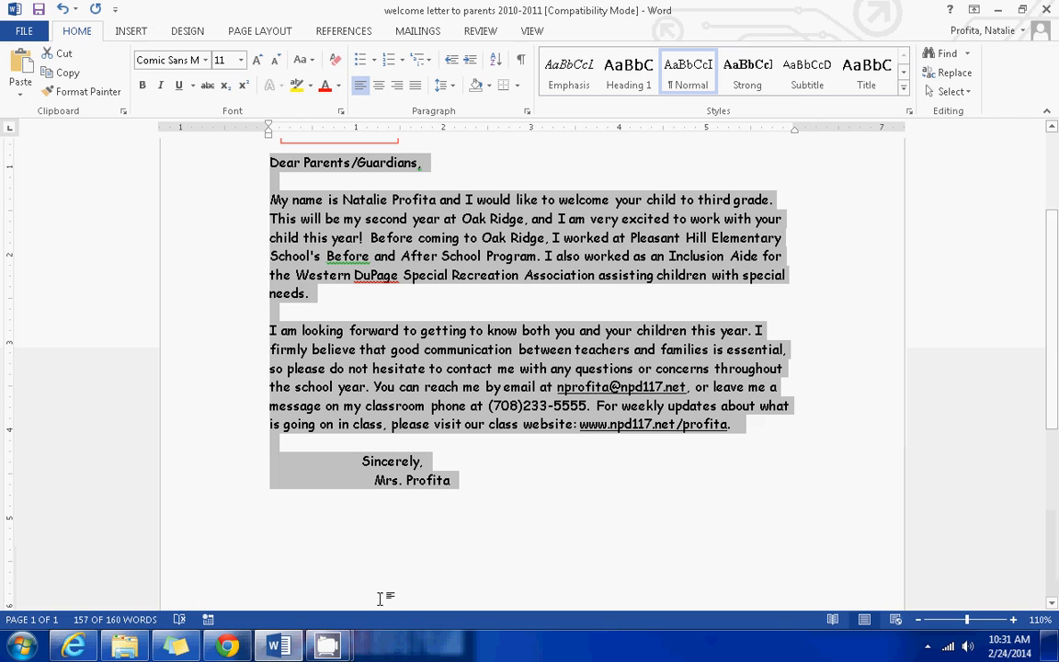
left_click(228, 646)
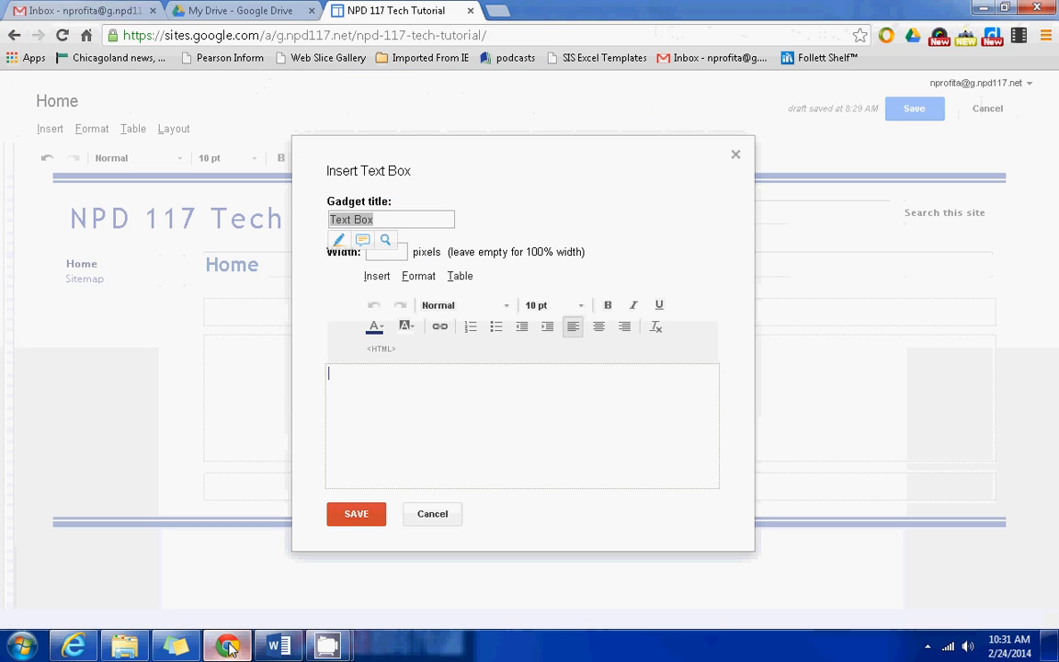
right_click(374, 382)
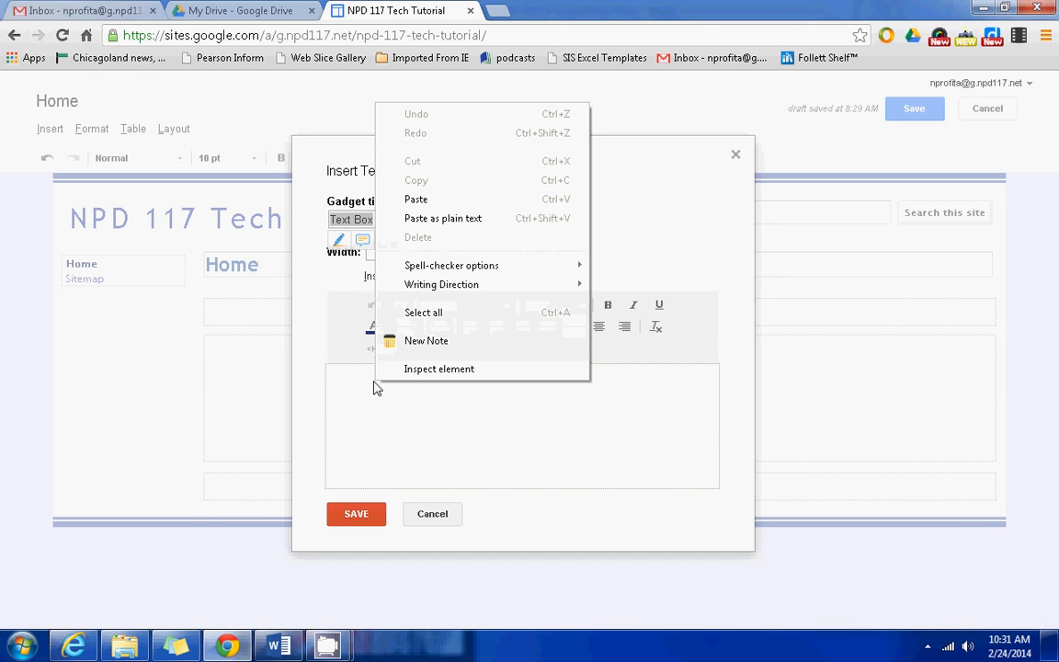
left_click(415, 199)
left_click_drag(713, 480, 720, 391)
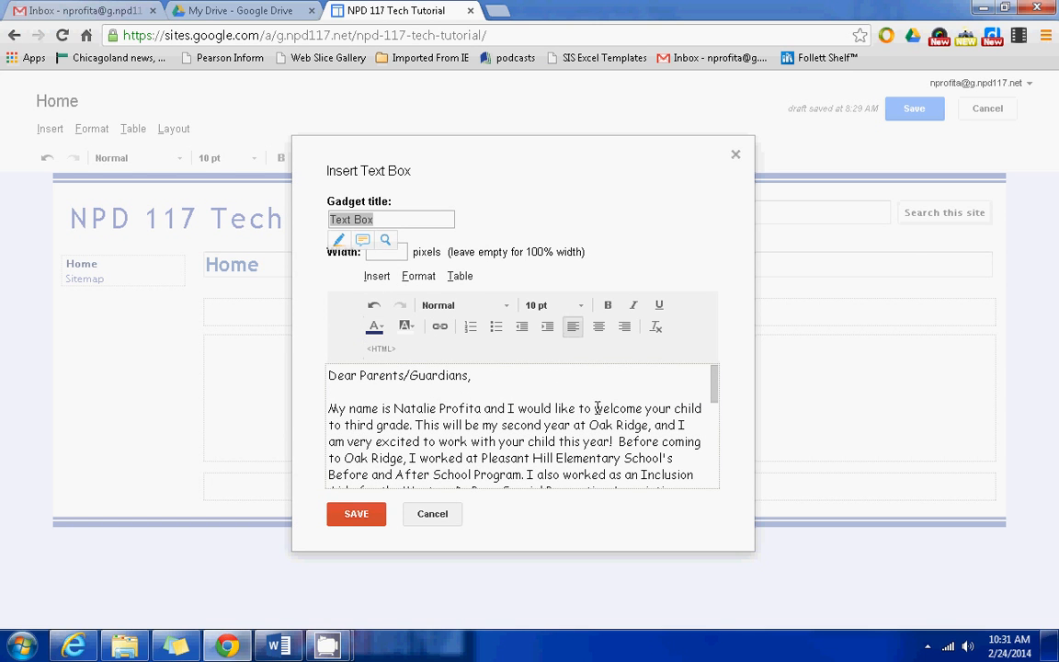
- Change the text color of the whole pasted letter to dark blue
left_click_drag(340, 379, 684, 656)
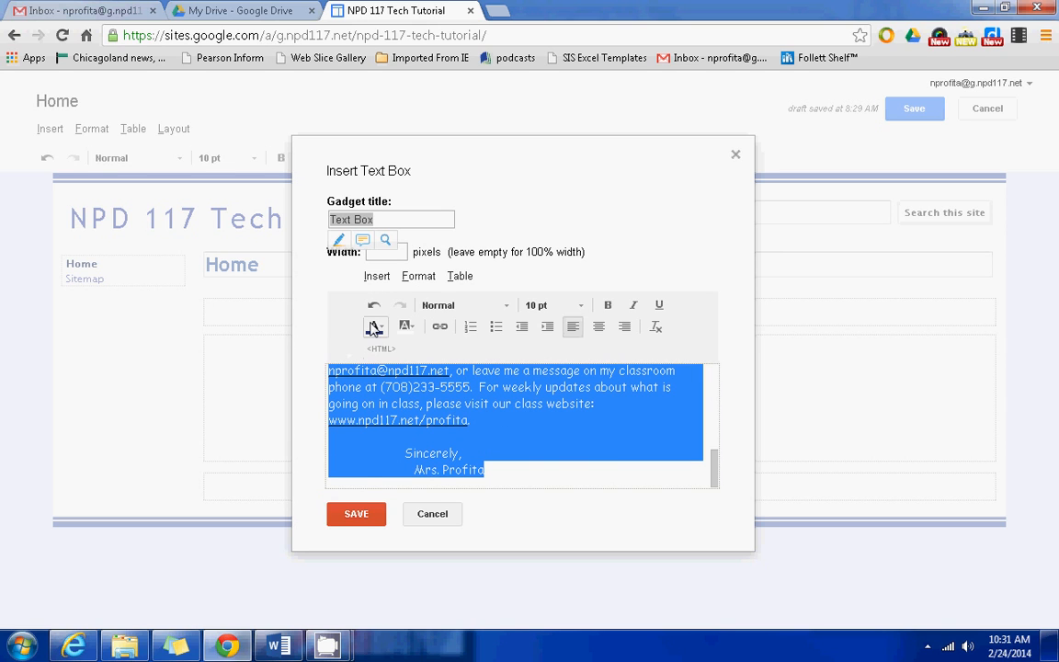
left_click(375, 326)
left_click(405, 327)
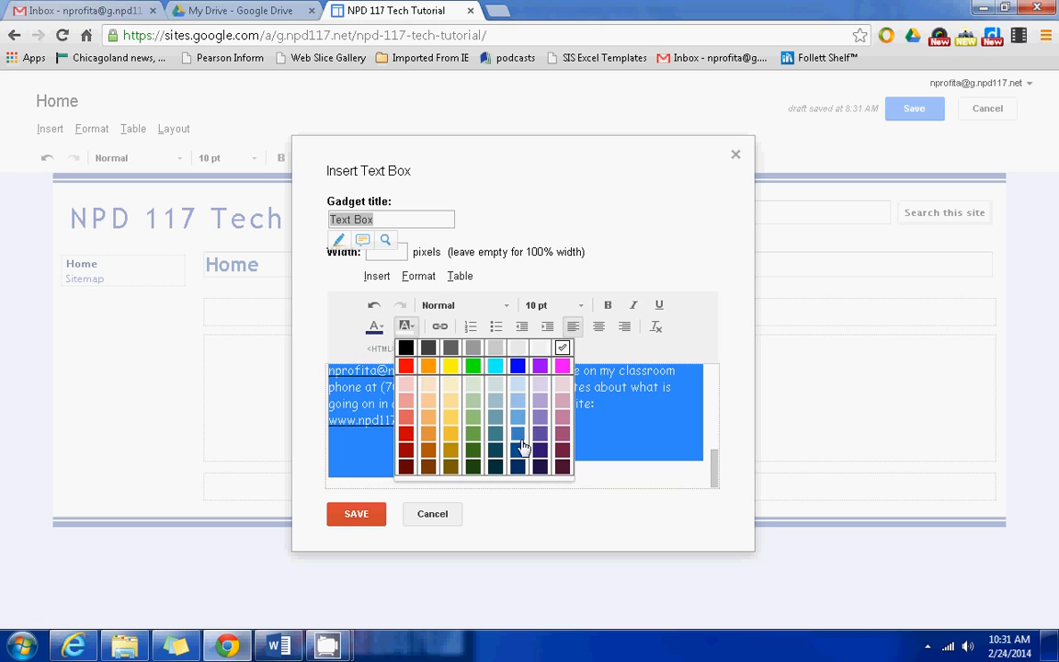
left_click(340, 334)
left_click(376, 333)
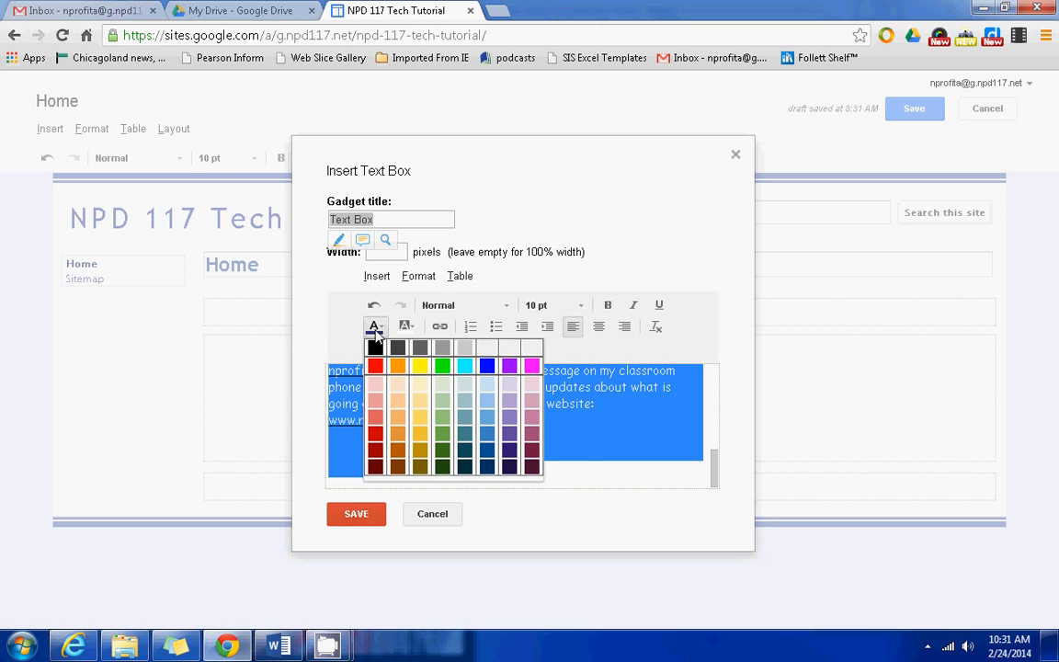
left_click(486, 460)
left_click(491, 448)
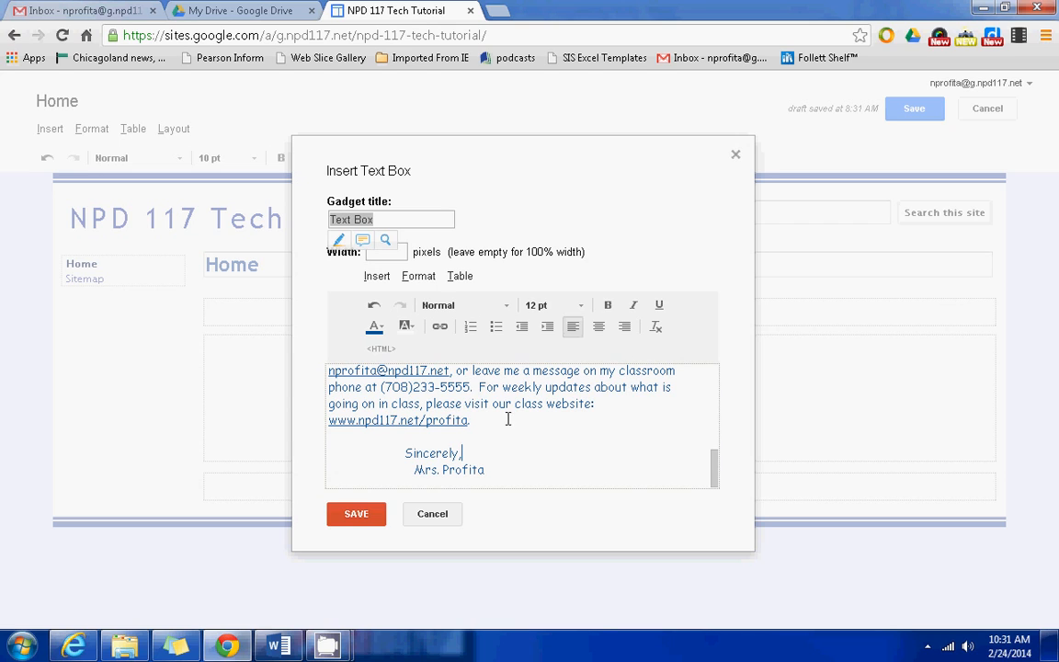
- Title the text box gadget "Welcome!", leave its width empty, and save it to the Home page
left_click(406, 252)
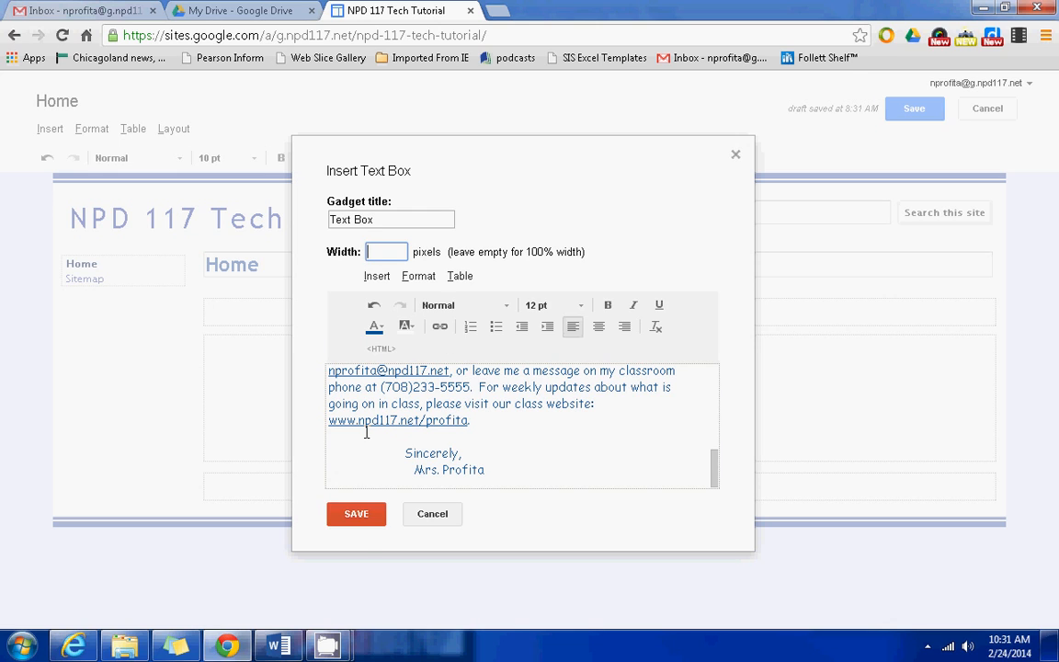
left_click_drag(381, 220, 168, 164)
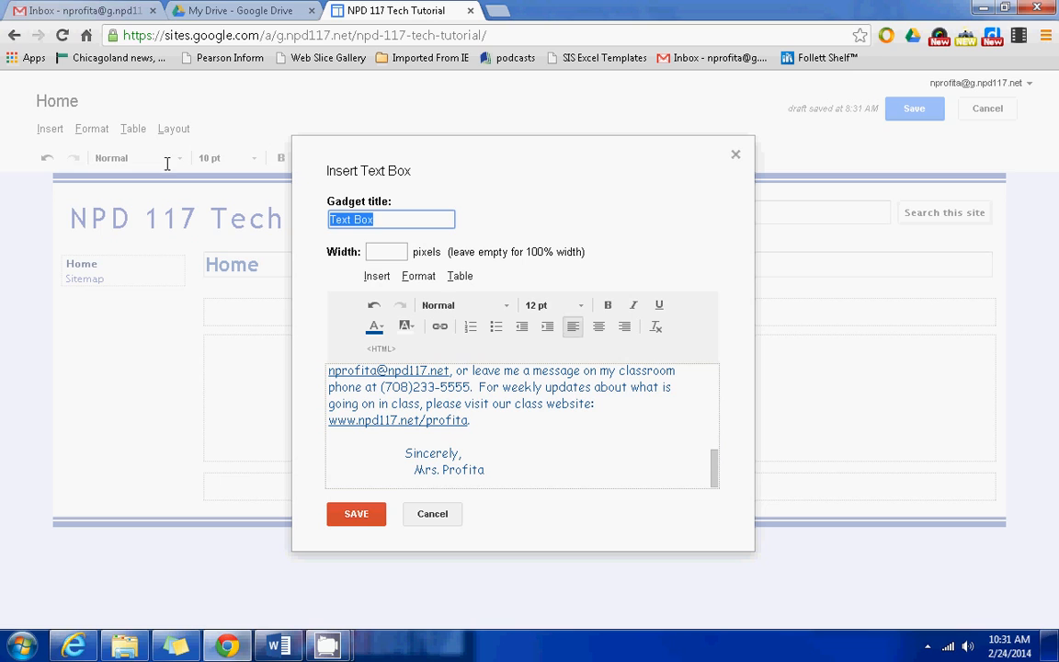
key("Caps_Lock")
type("wELC")
key("BackSpace")
key("BackSpace")
key("BackSpace")
key("BackSpace")
key("Caps_Lock")
type("Welcome!")
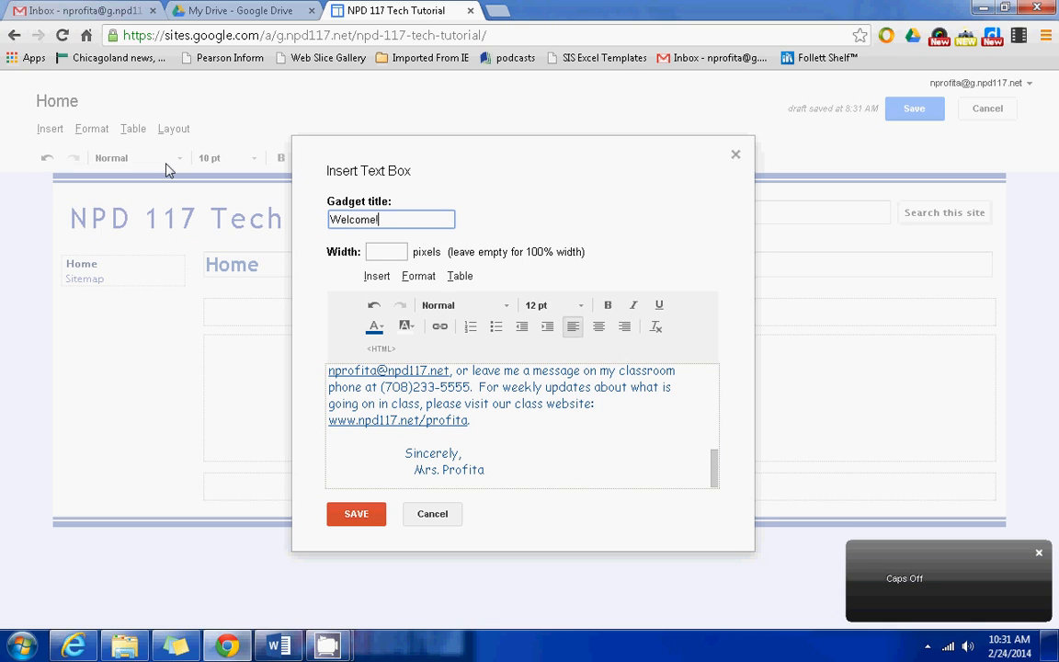
left_click(355, 515)
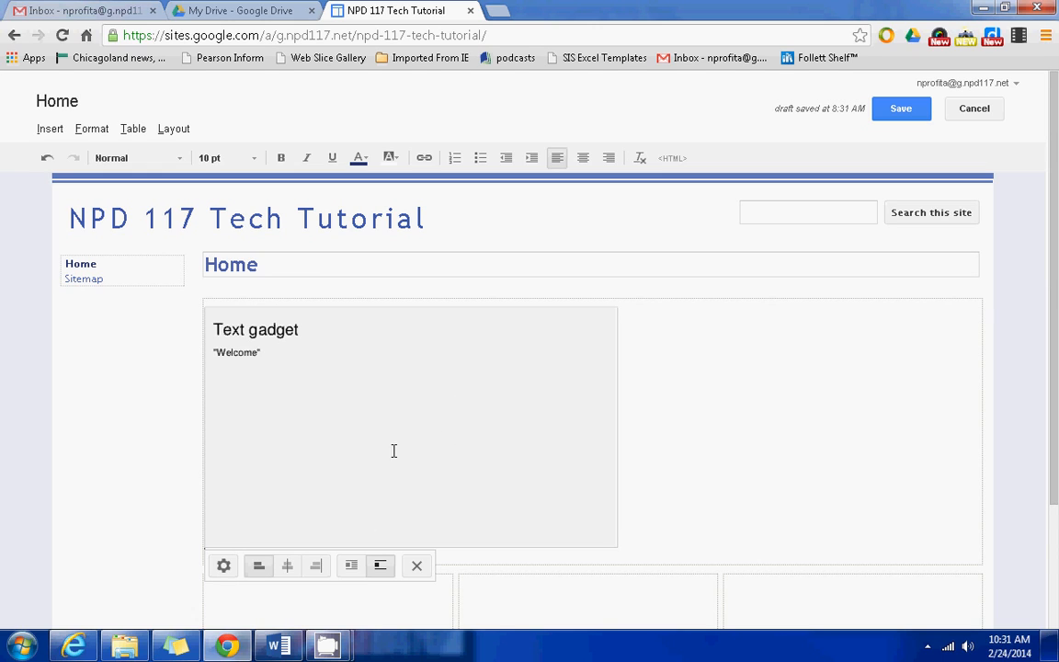
- Save the Home page and look over the displayed welcome letter
left_click(883, 110)
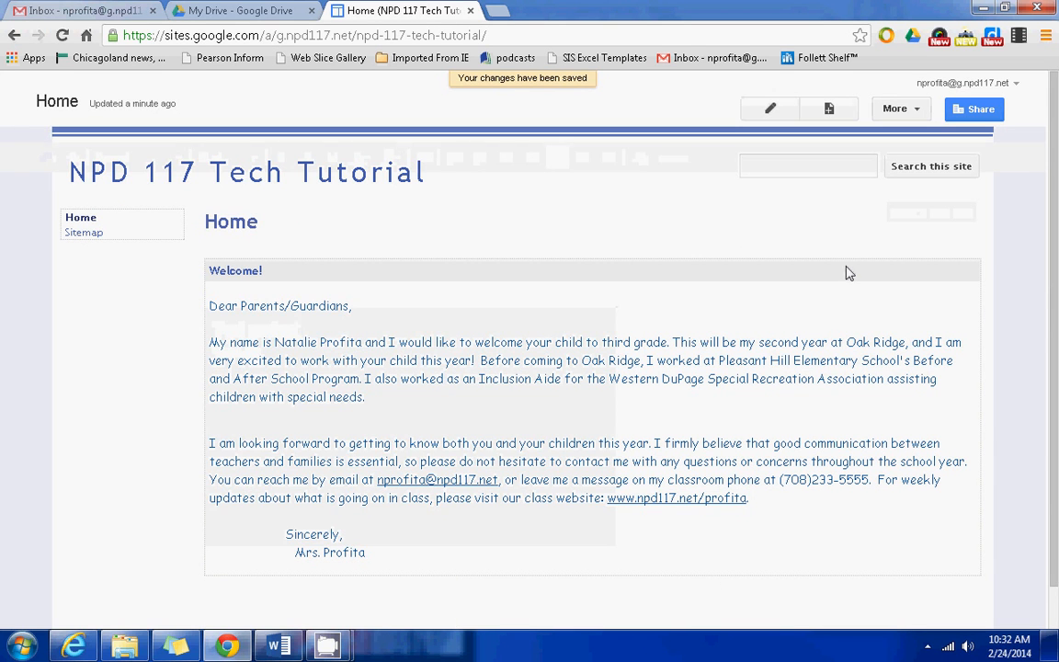
scroll(1057, 443, "down", 1)
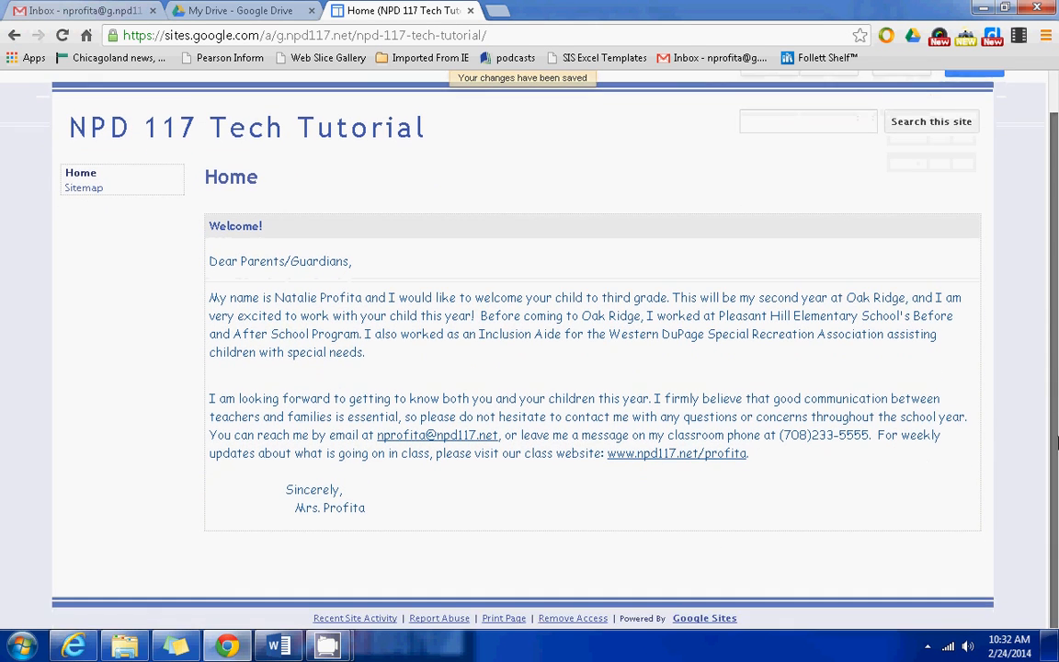
left_click_drag(1055, 386, 1055, 253)
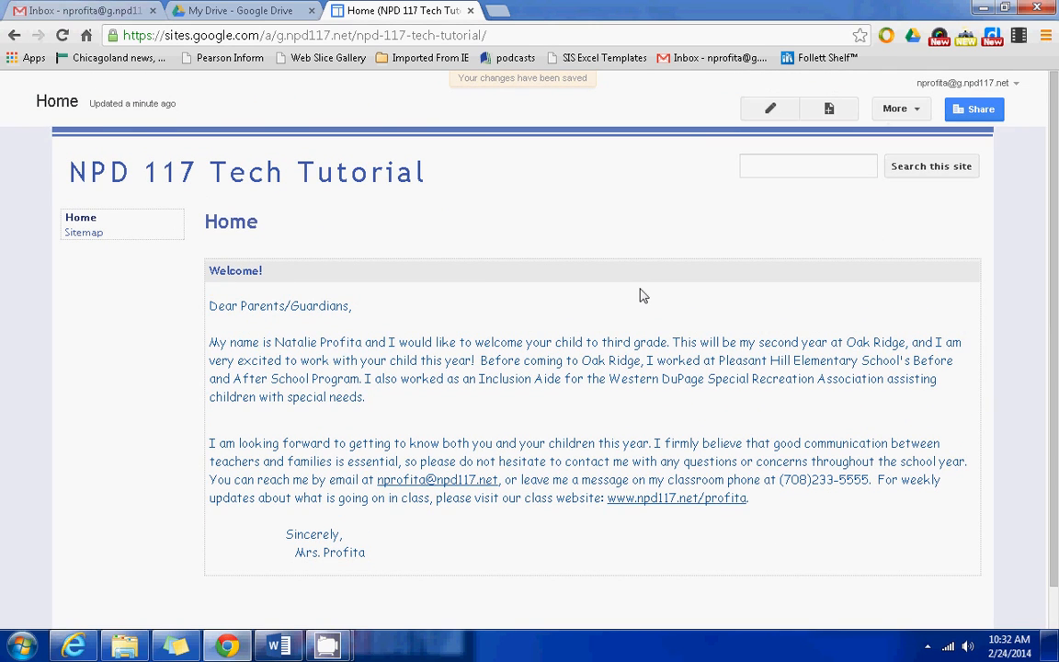
- Reopen the Home page for editing and view the Welcome! text box's properties, closing them without changes
left_click(770, 112)
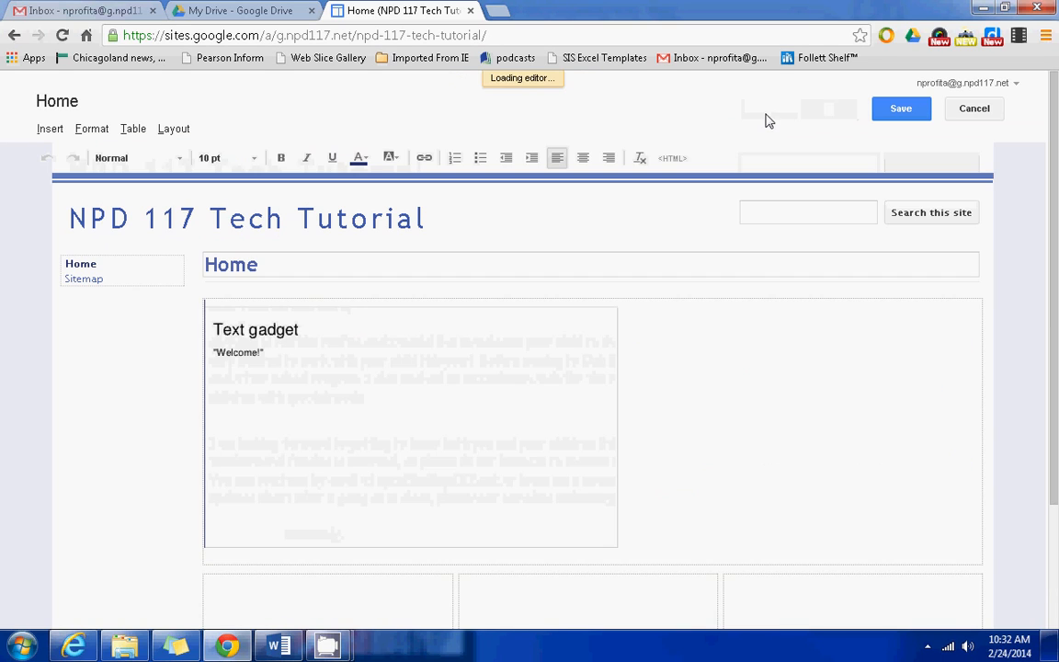
left_click(574, 381)
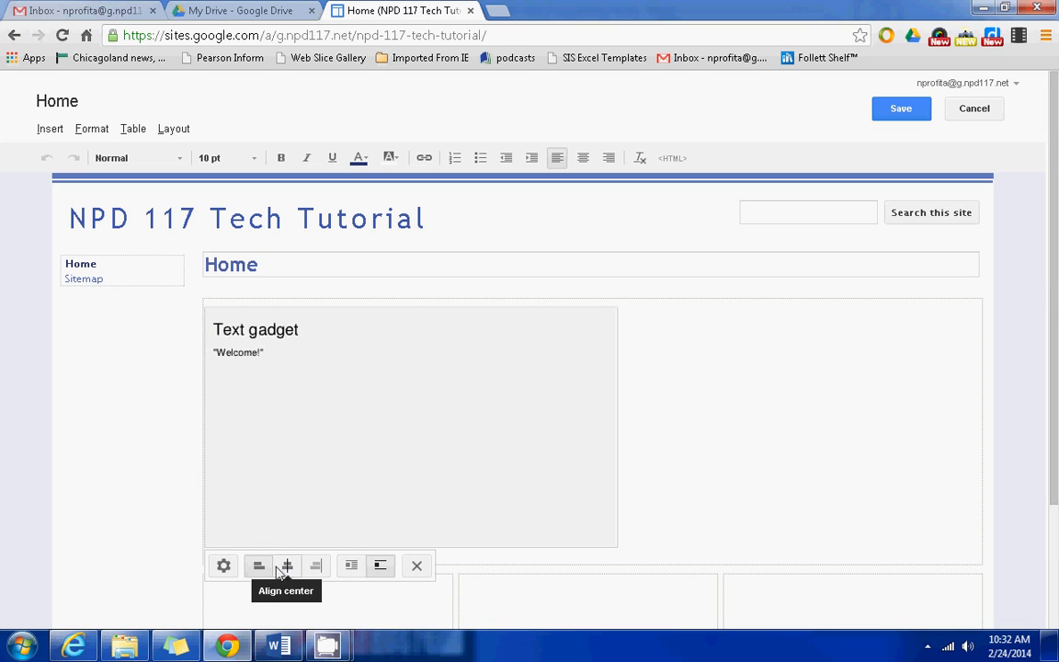
left_click(224, 566)
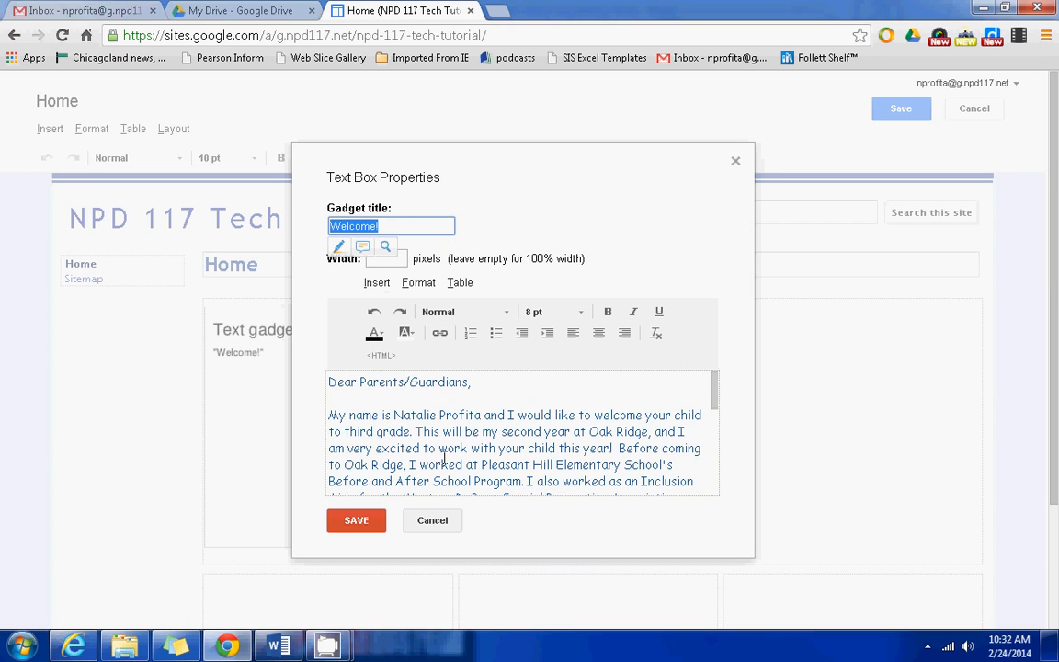
left_click(735, 161)
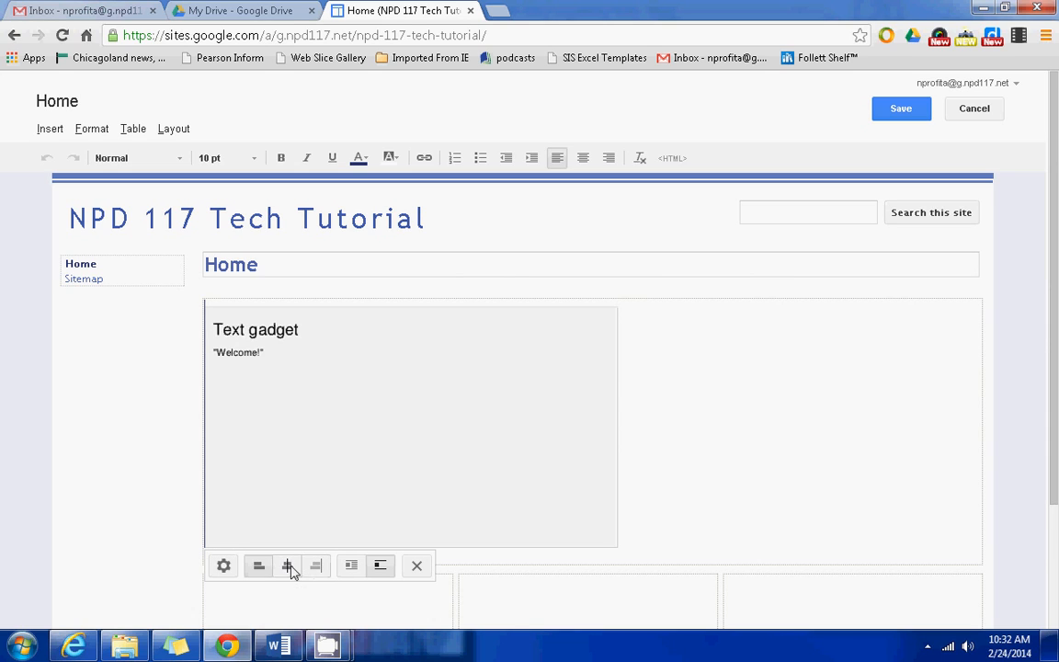
- Try center and right alignment and text wrapping on the Welcome! gadget, returning it to left alignment with wrap off
left_click(285, 567)
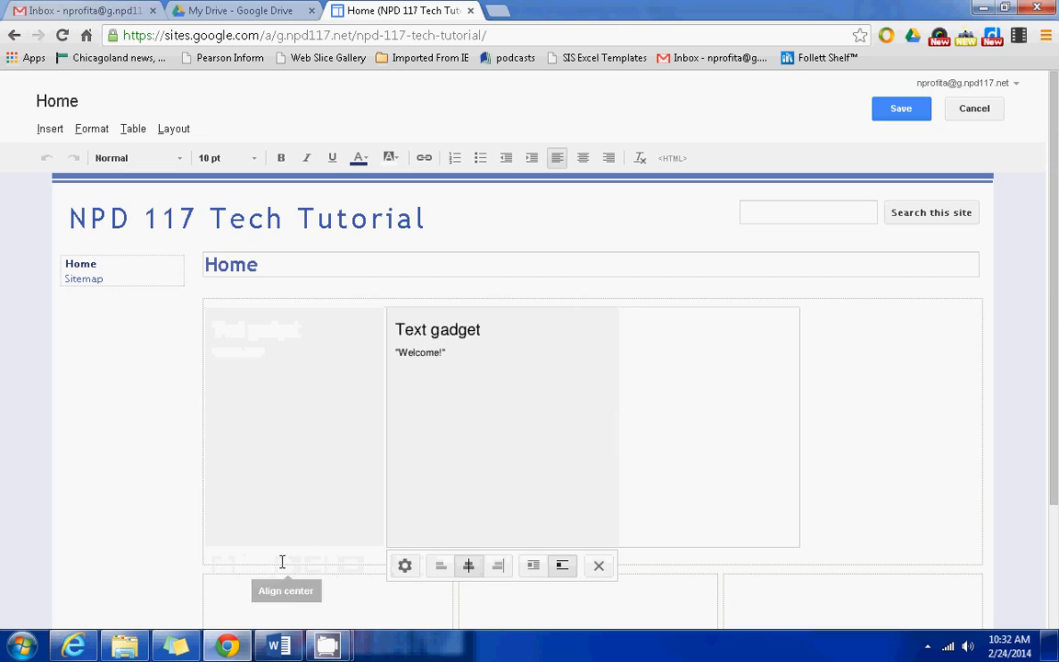
left_click(496, 565)
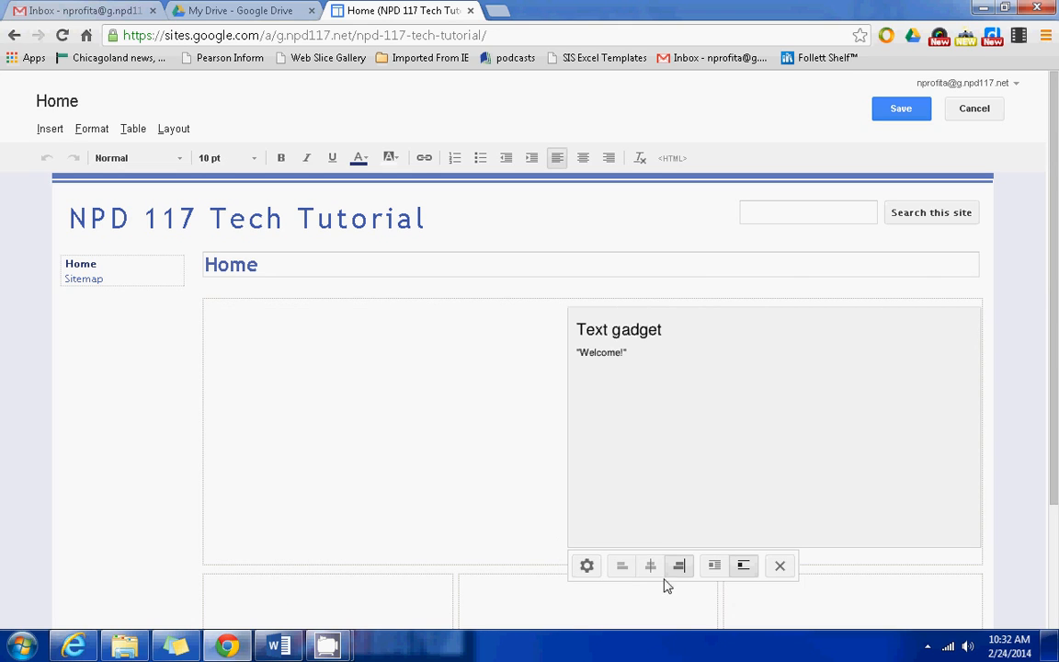
left_click(622, 565)
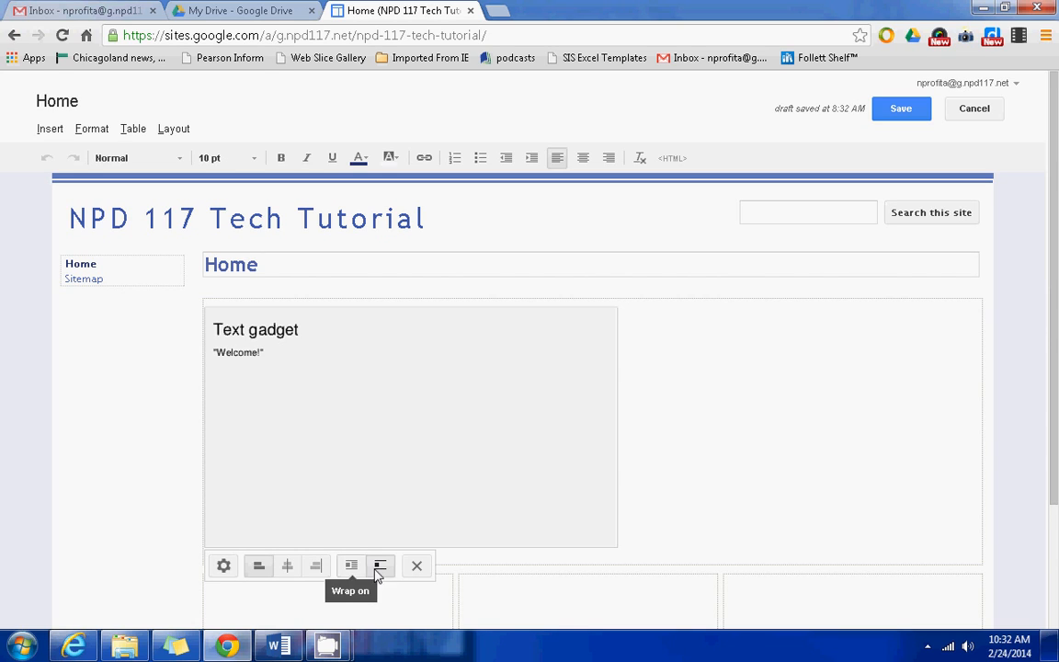
left_click(351, 567)
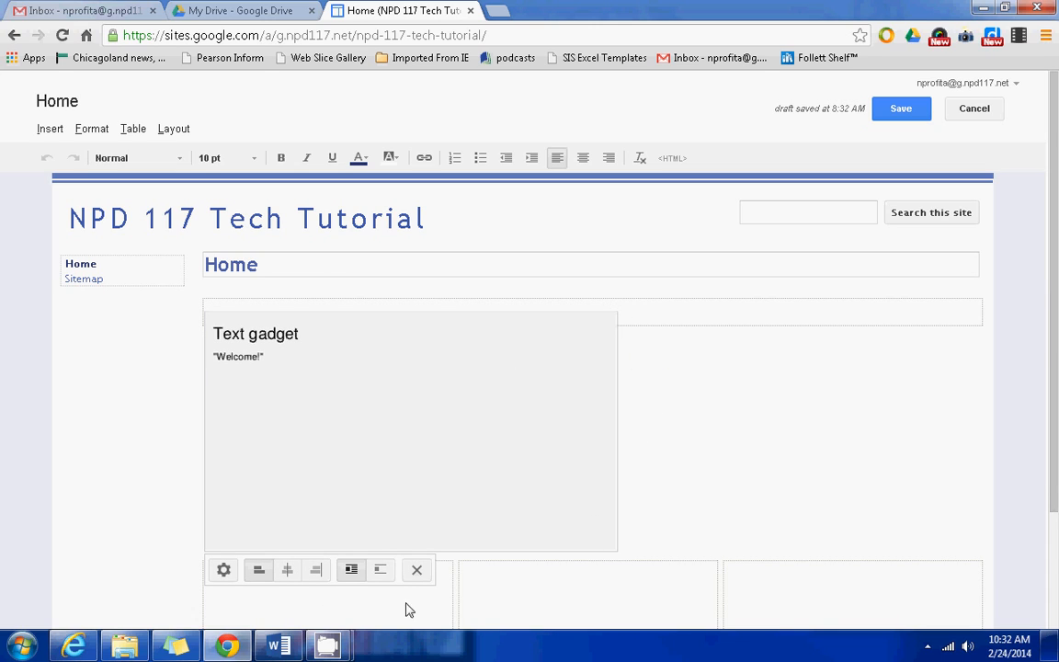
left_click(379, 574)
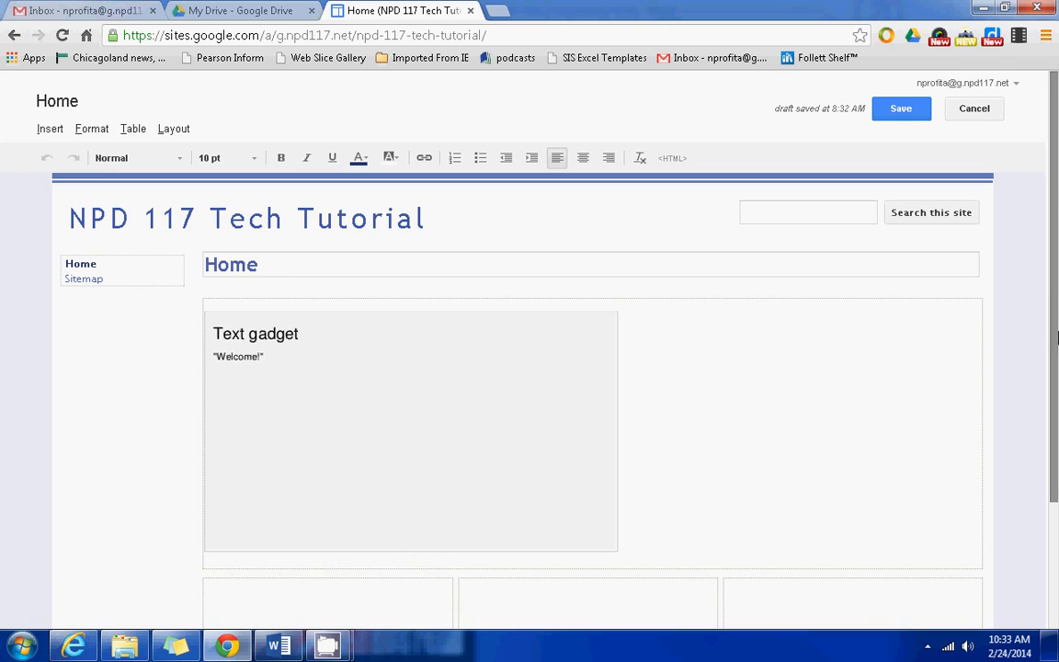
- Place the cursor in the first of the three columns below the Welcome! gadget and start adding an image
scroll(1057, 338, "down", 3)
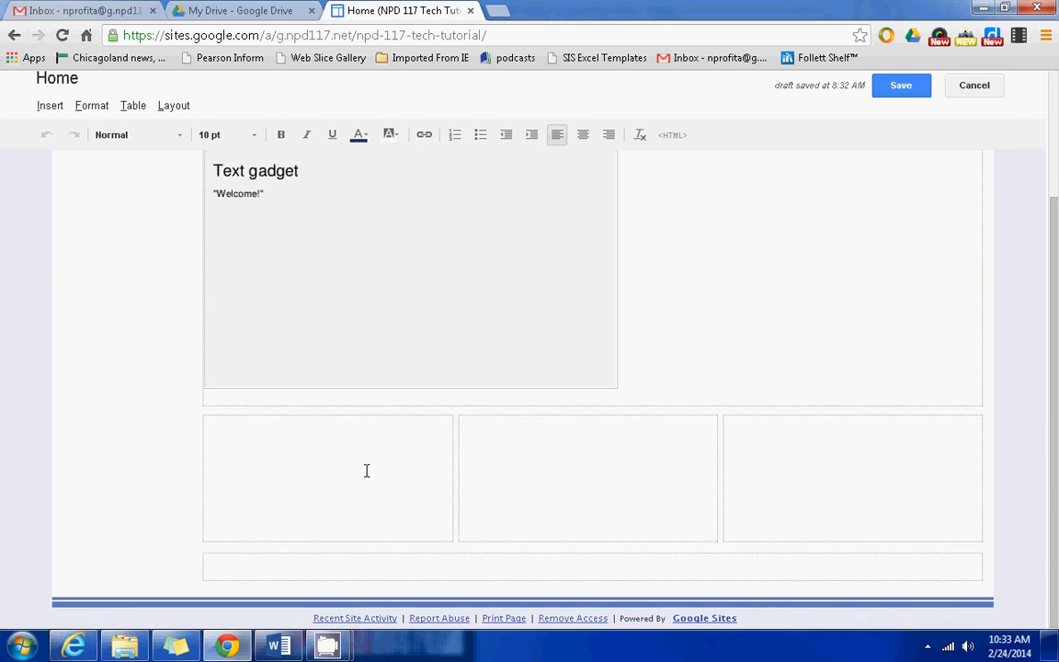
scroll(1056, 388, "up", 1)
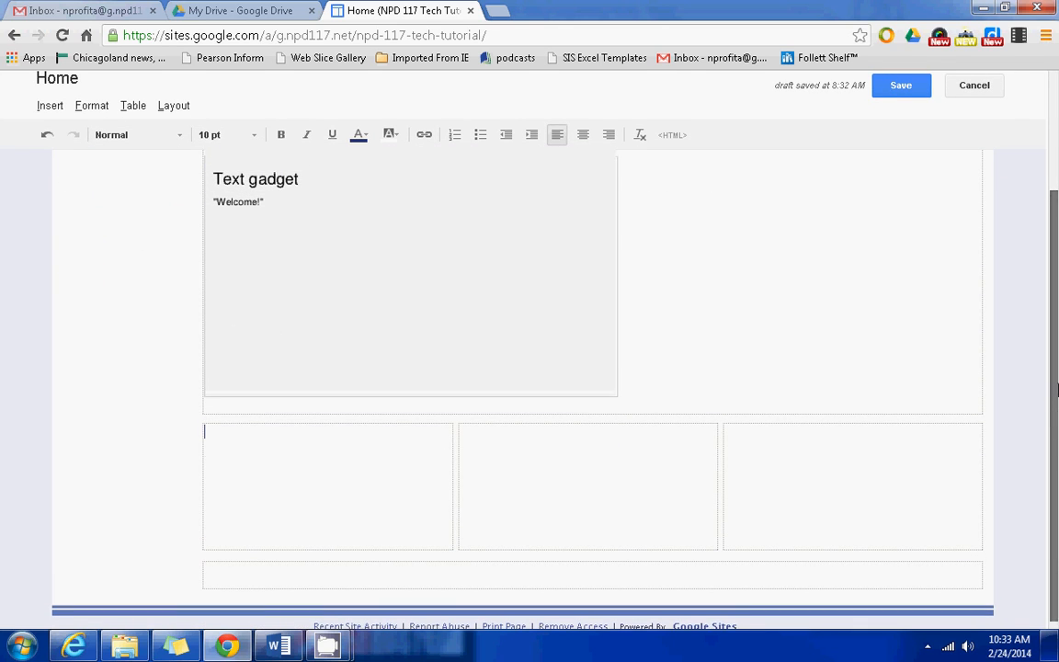
left_click_drag(1056, 388, 1057, 328)
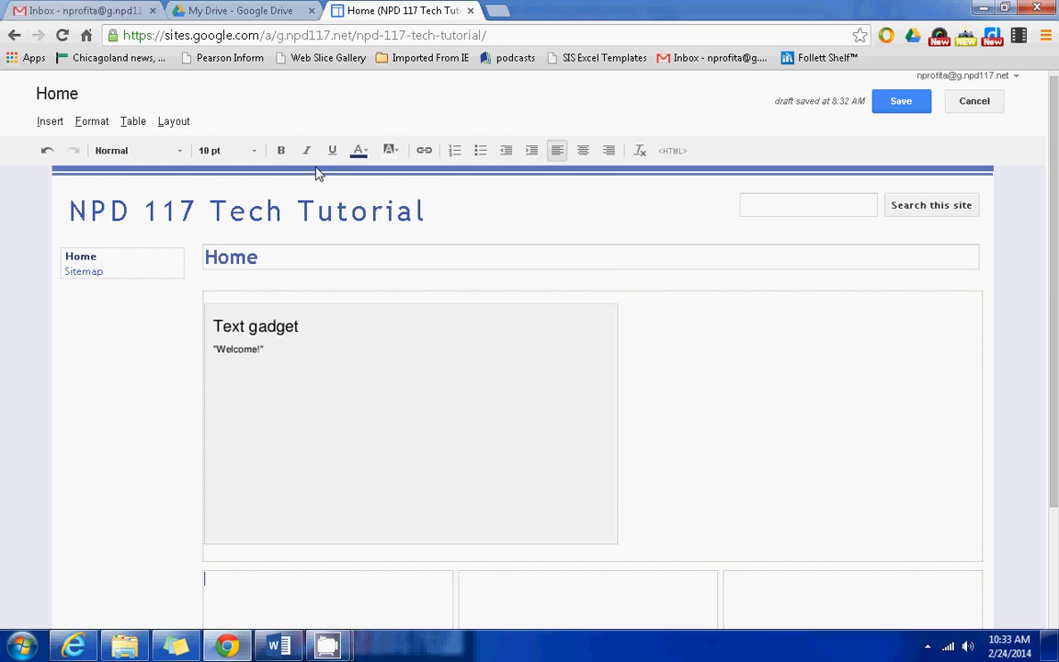
left_click(46, 130)
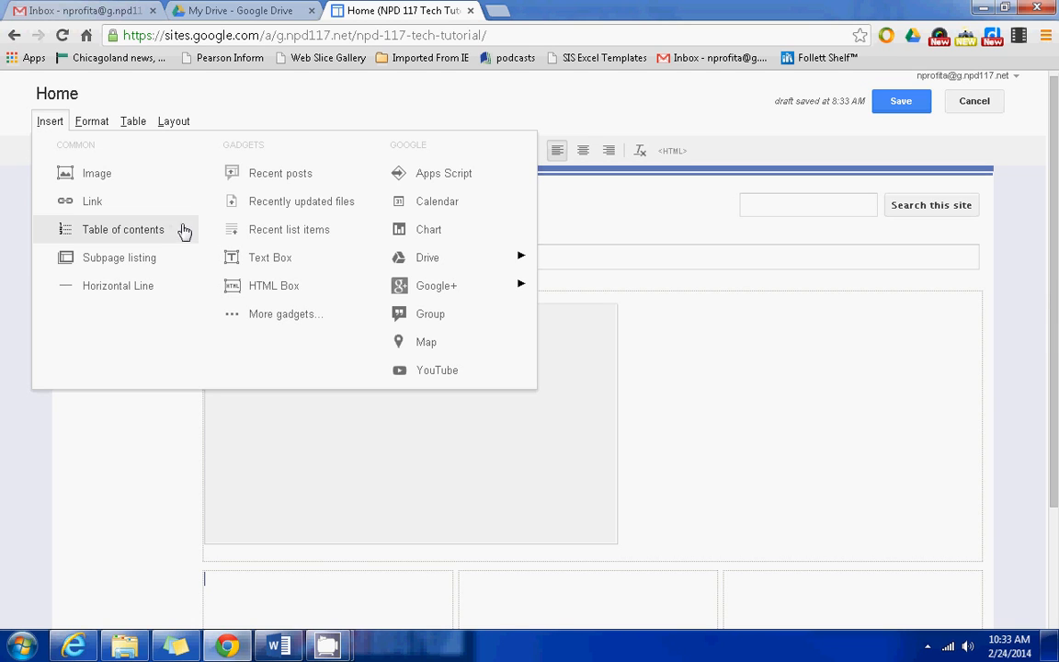
left_click(121, 174)
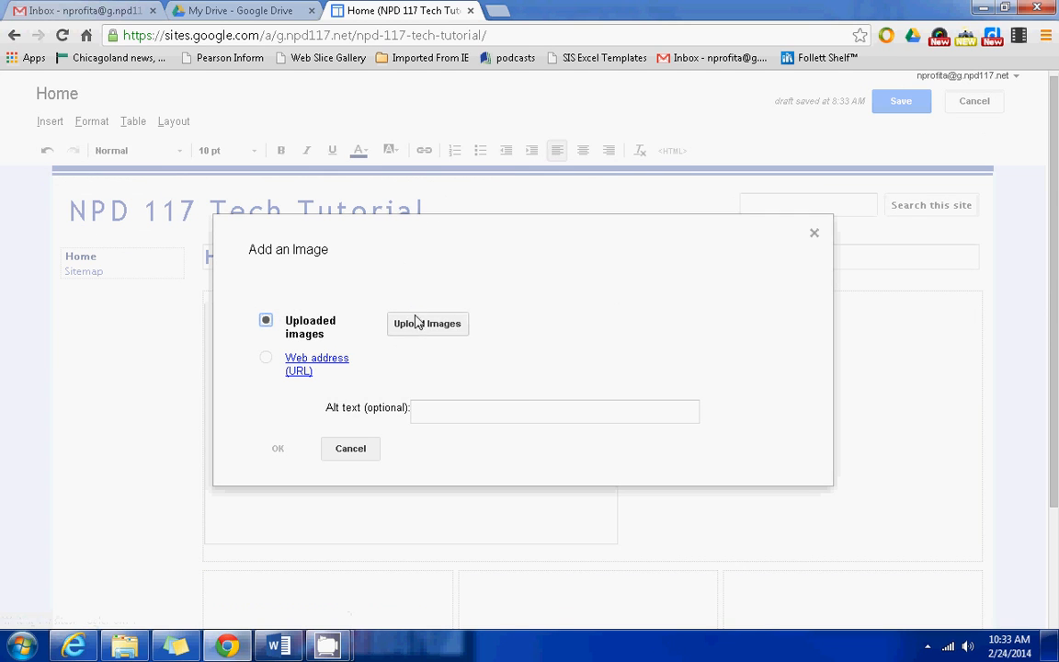
- Upload the class group photo from the Class Photos folder in the Pictures library and insert it into the first column
left_click(449, 329)
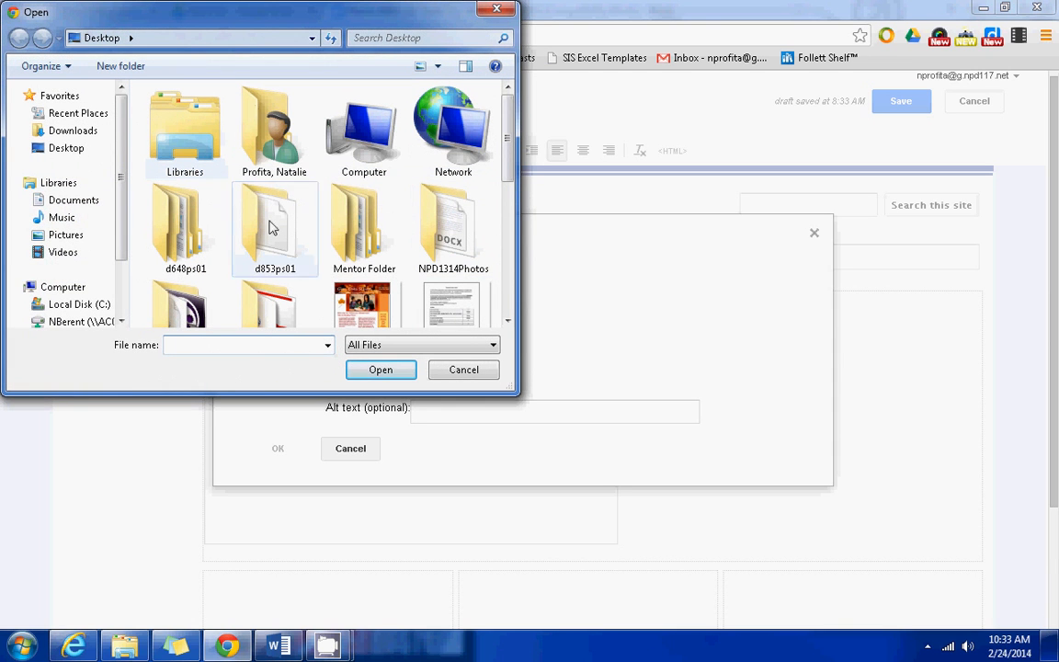
left_click(65, 237)
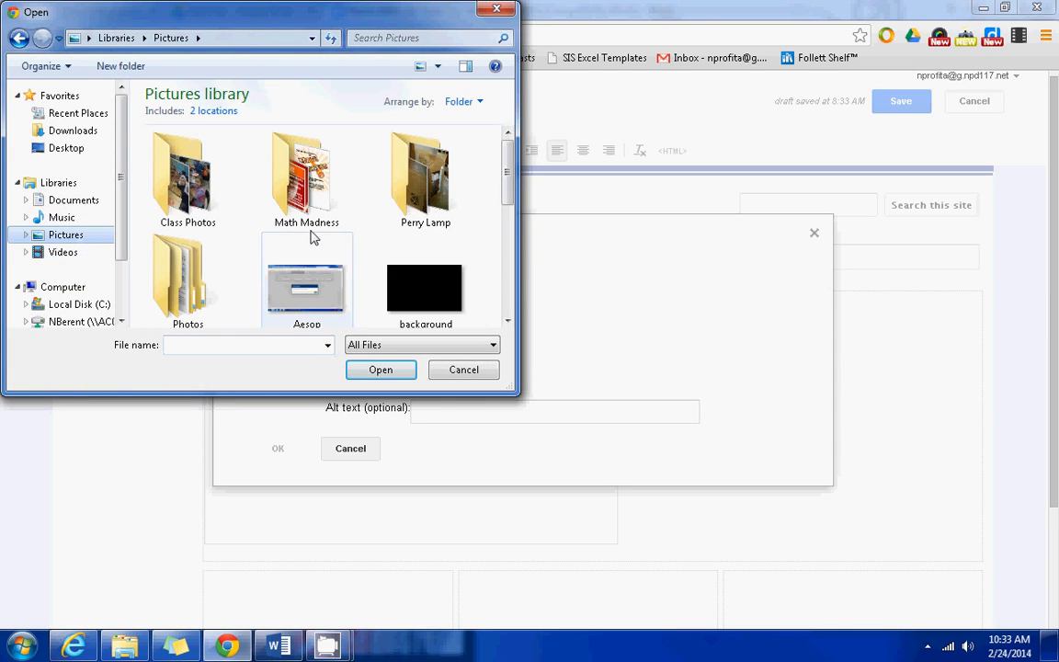
double_click(219, 179)
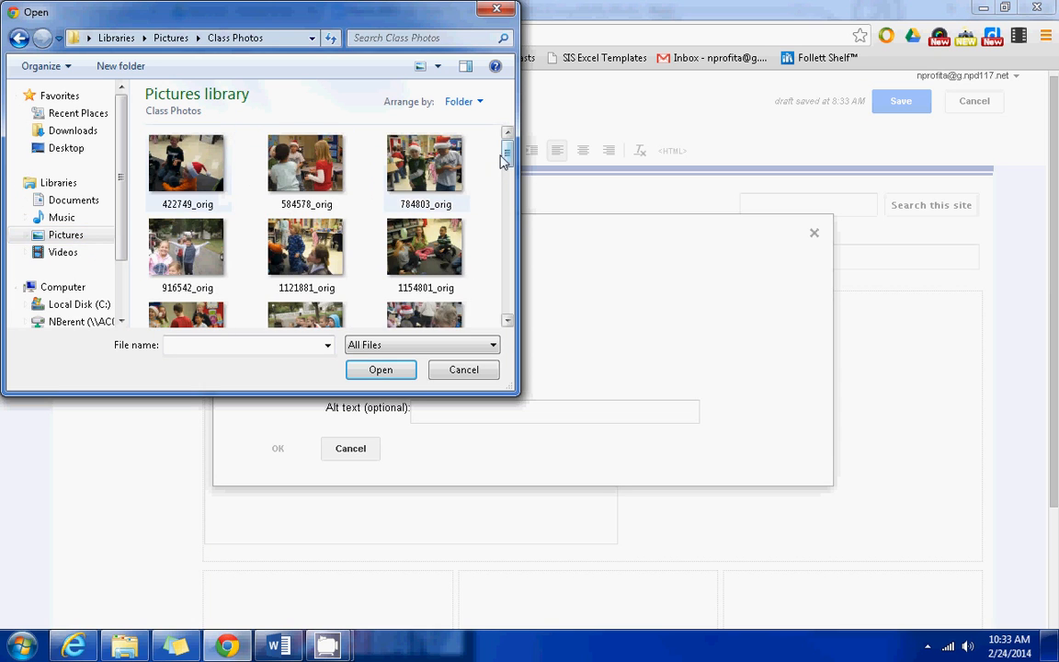
left_click_drag(506, 147, 505, 207)
left_click(207, 293)
double_click(207, 292)
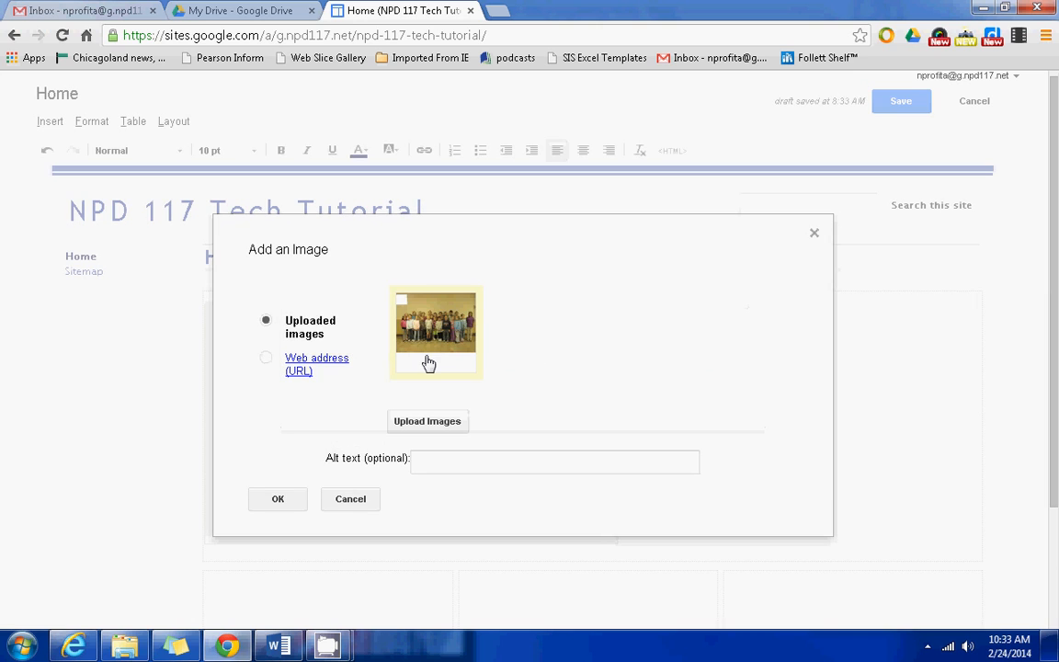
left_click(278, 498)
scroll(621, 483, "down", 4)
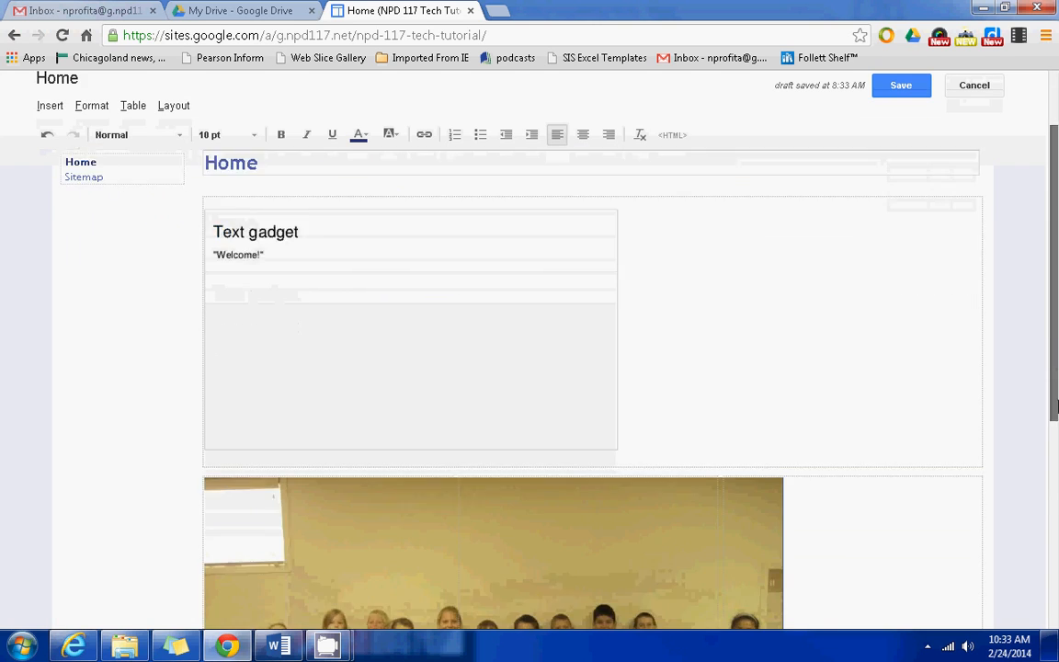
- Set the class photo to medium size and try text wrapping on it, returning wrap to off
left_click(361, 391)
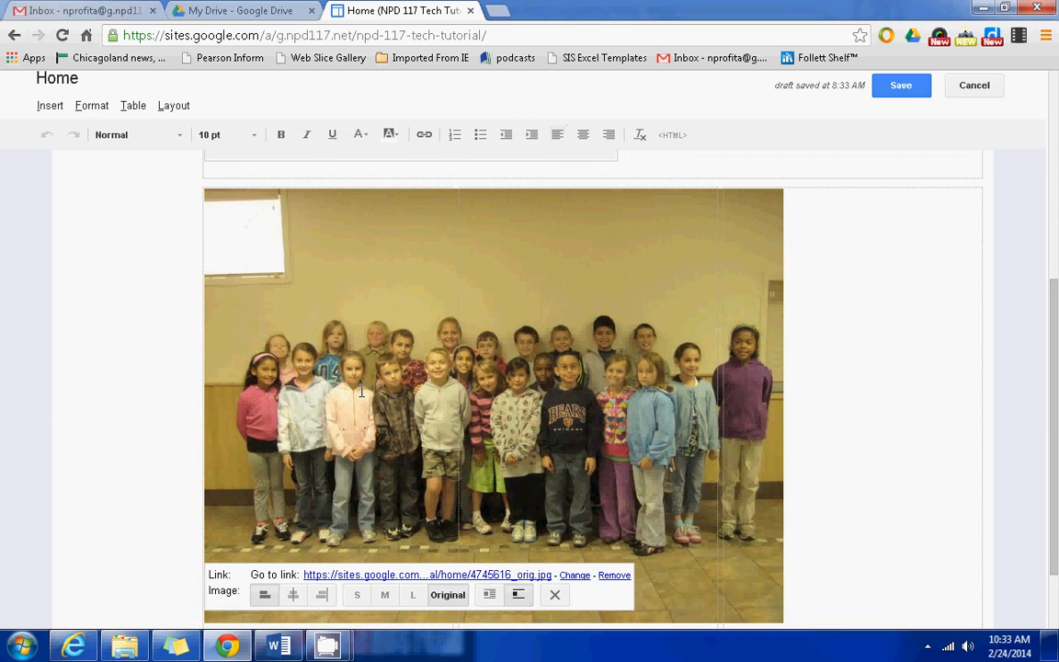
left_click(385, 594)
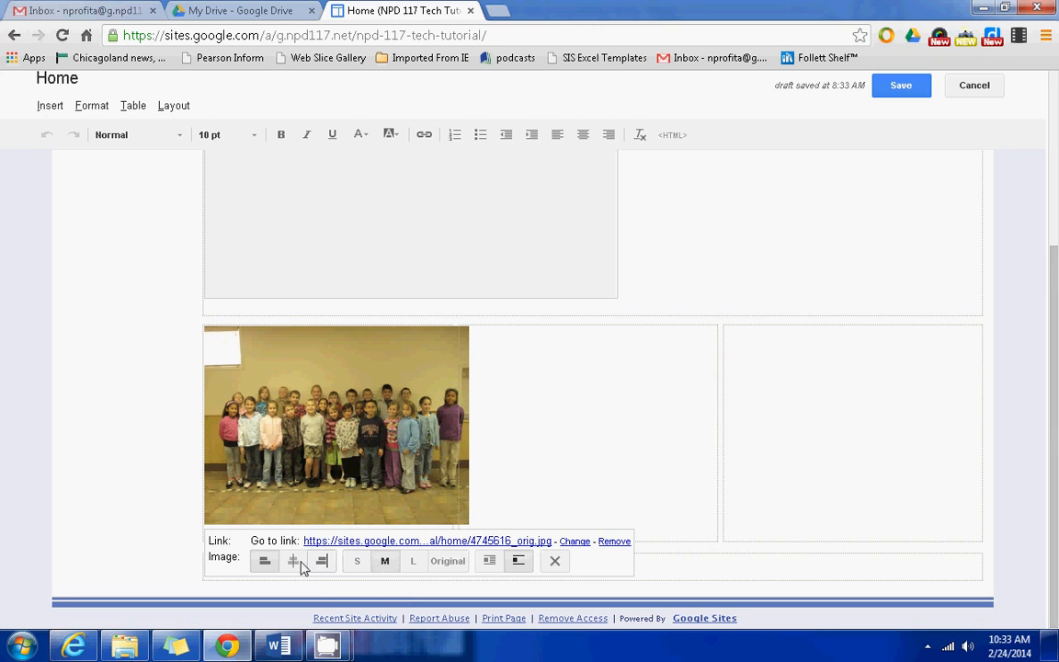
left_click(518, 560)
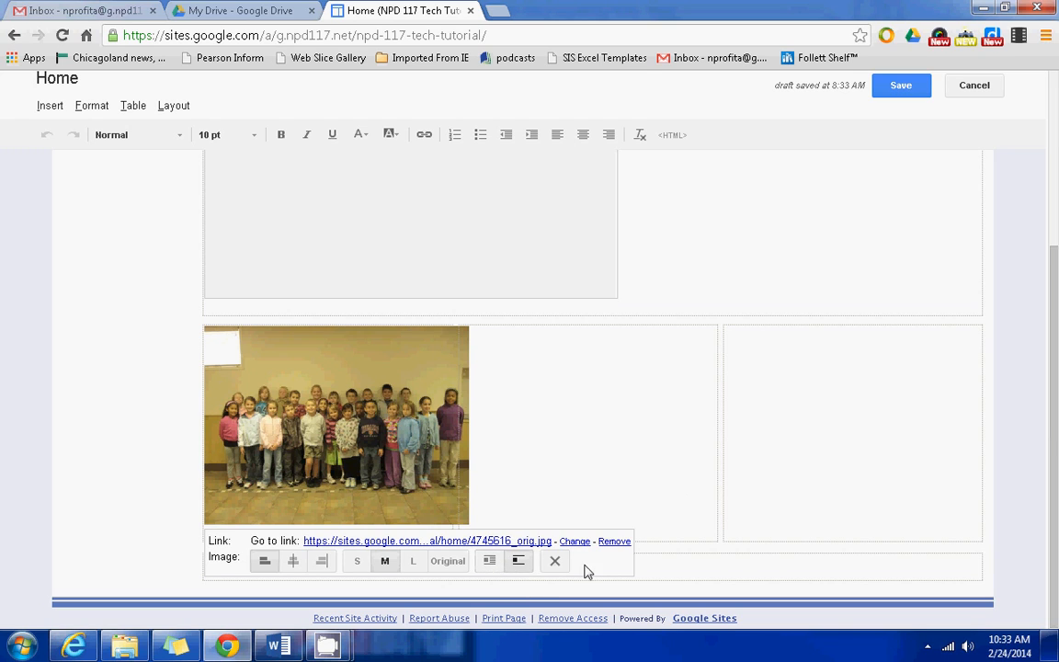
left_click(490, 563)
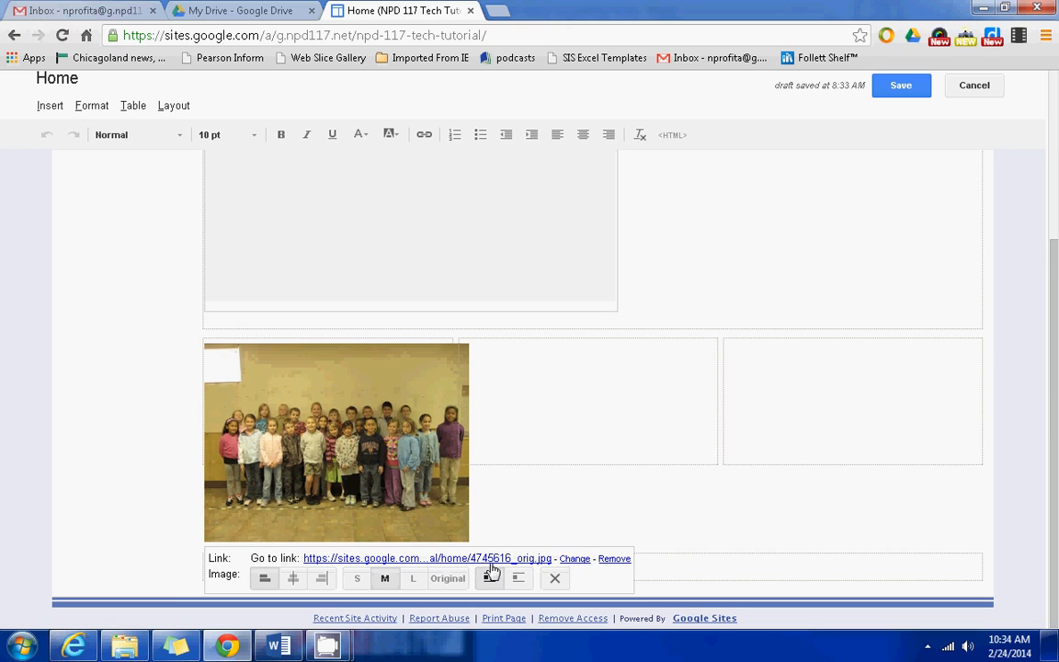
left_click(475, 361)
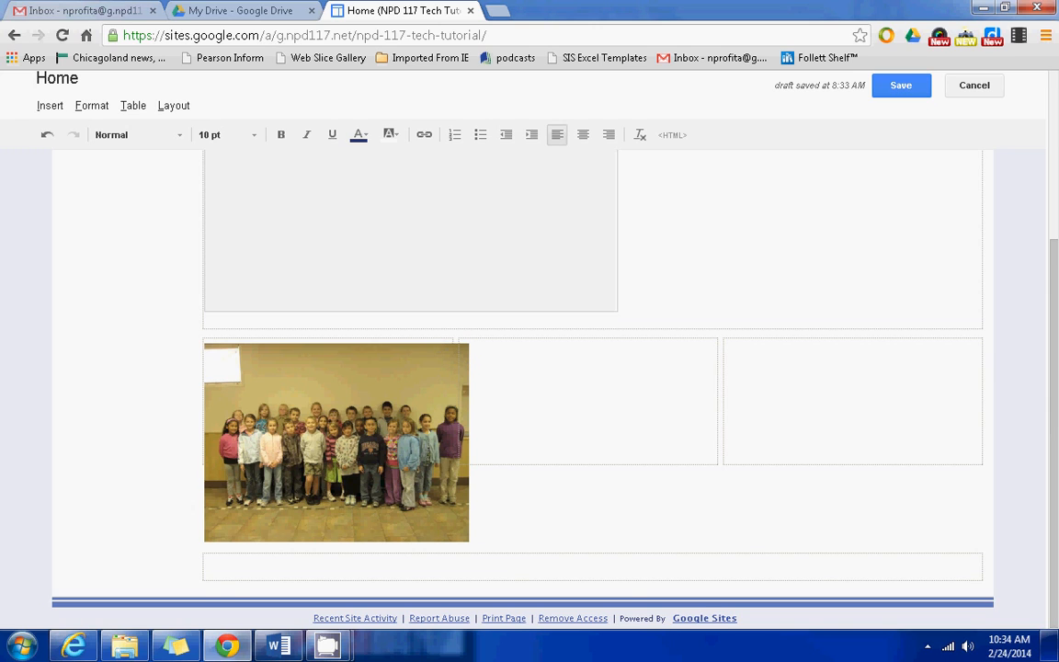
left_click(337, 442)
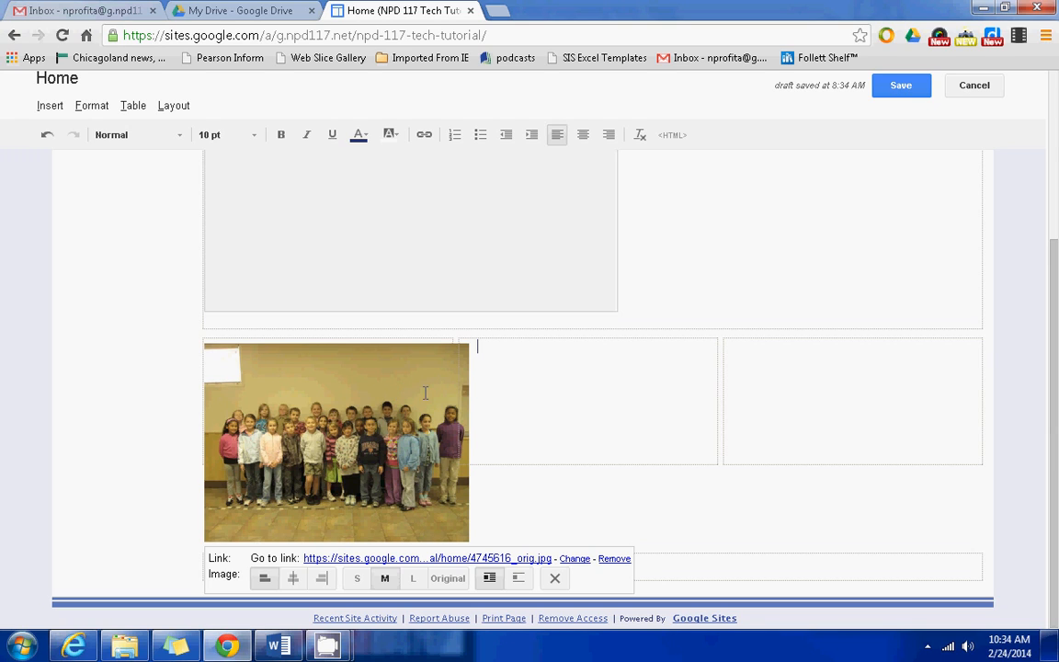
left_click(516, 579)
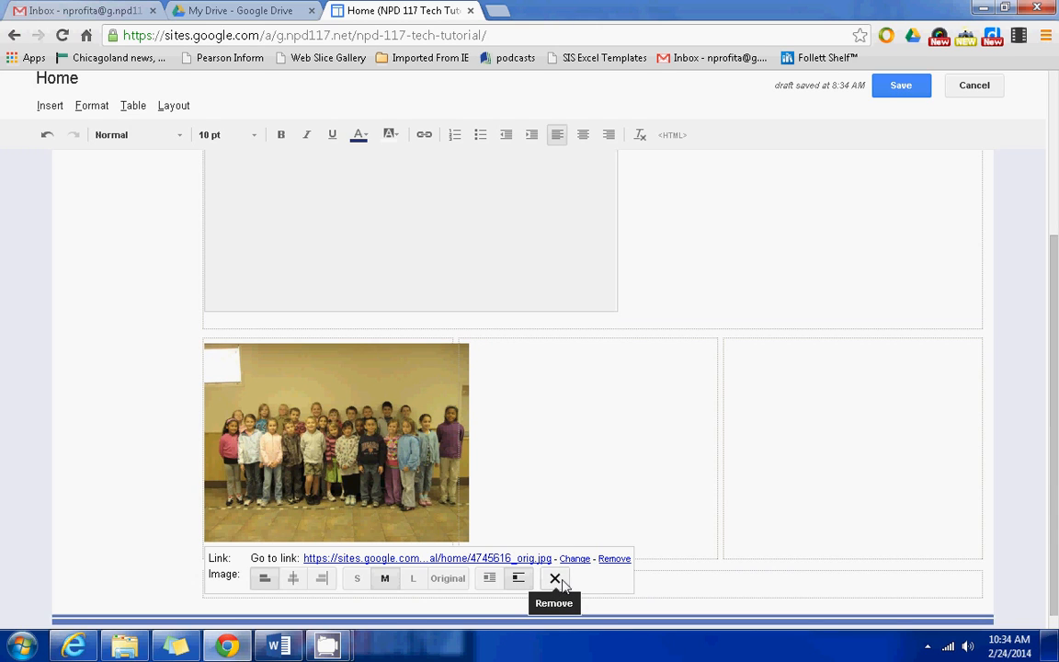
left_click(688, 427)
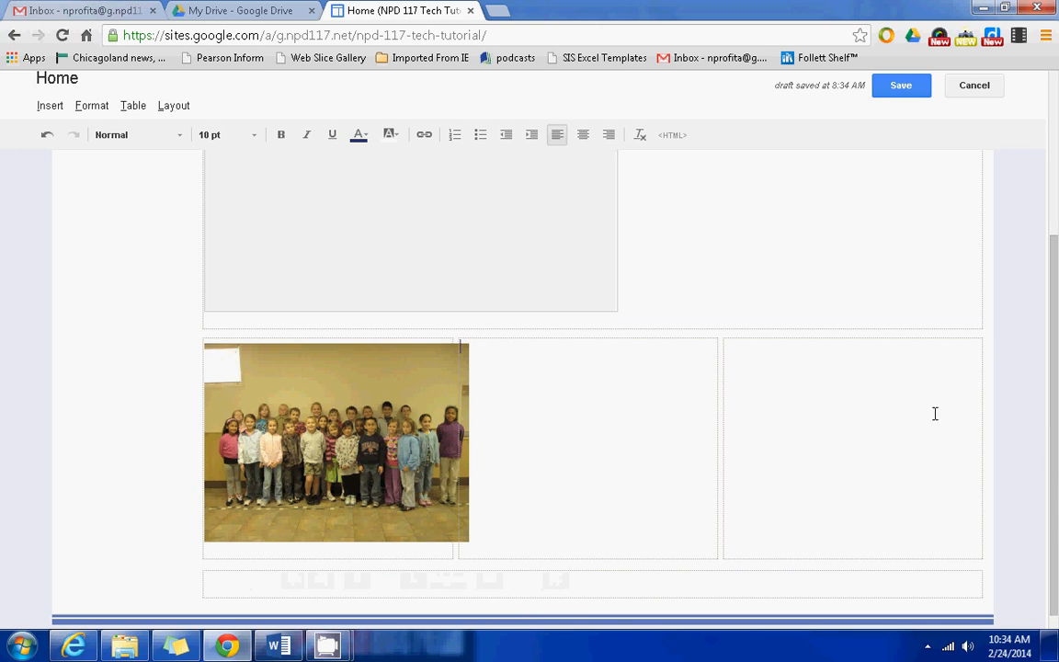
- Save the Home page and view the published result
left_click_drag(1054, 453, 1057, 496)
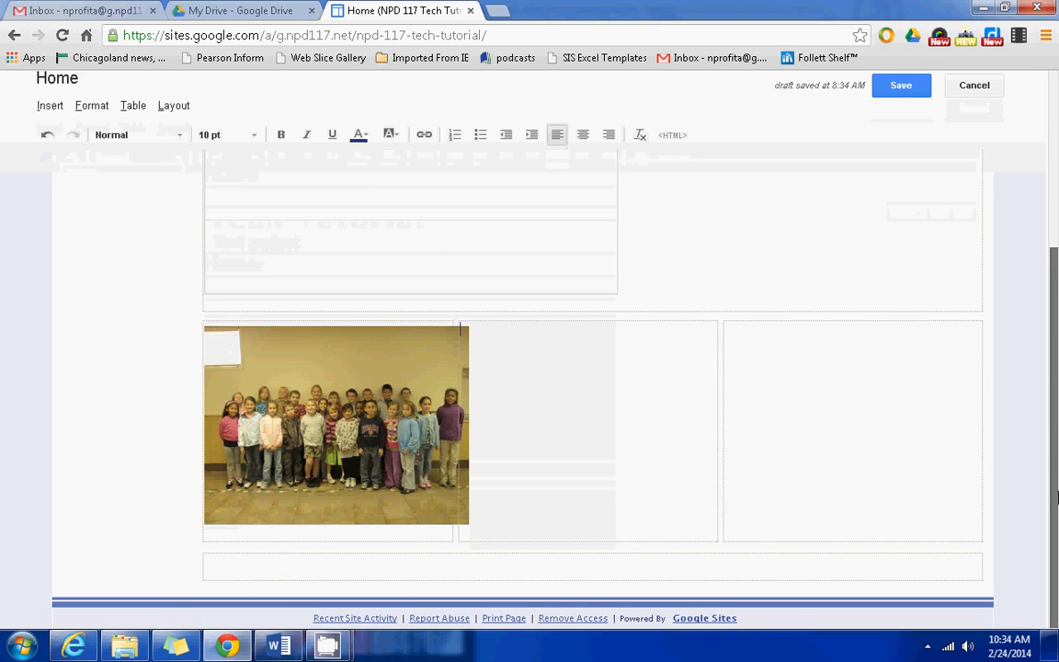
left_click(908, 92)
left_click_drag(1055, 345, 1057, 241)
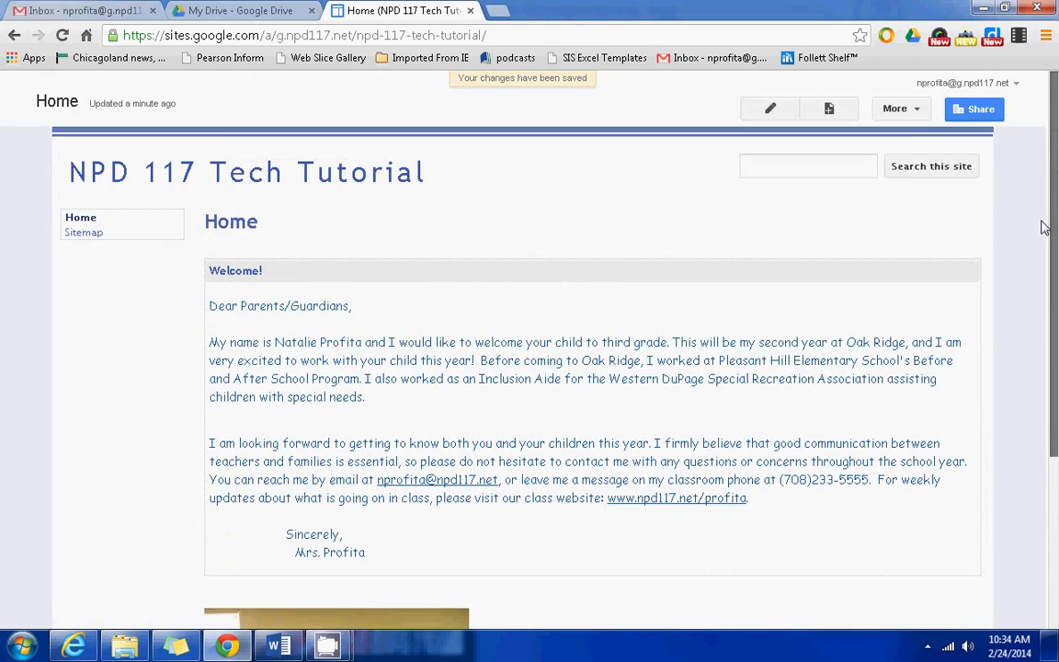
- Reopen the Home page for editing and start inserting a web address link in the middle column below the Welcome! gadget
left_click(769, 109)
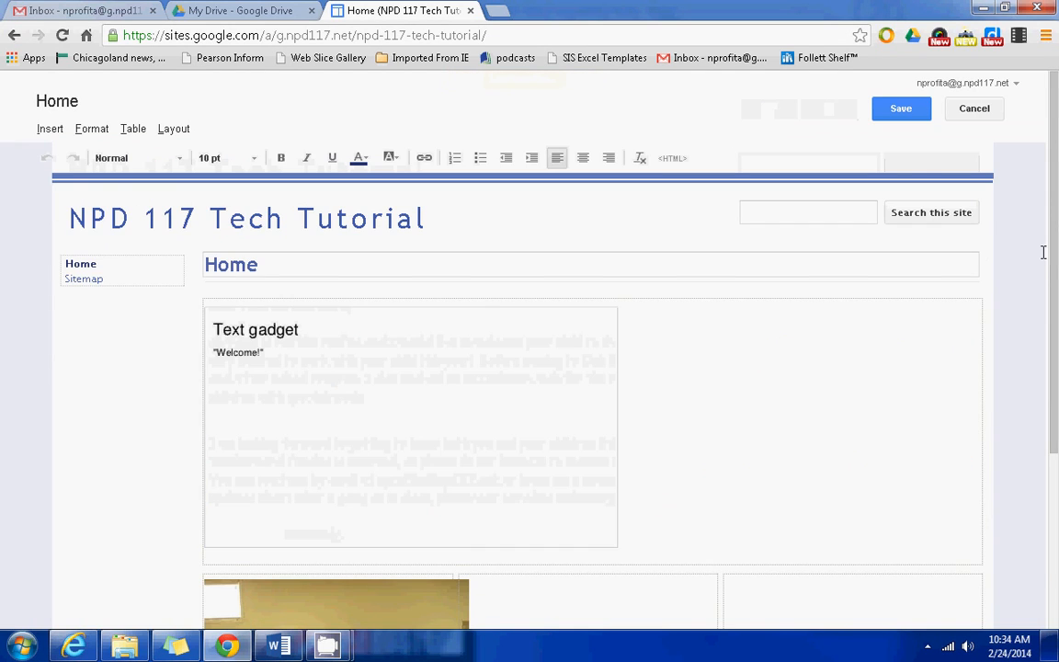
scroll(1043, 251, "down", 2)
scroll(906, 412, "down", 1)
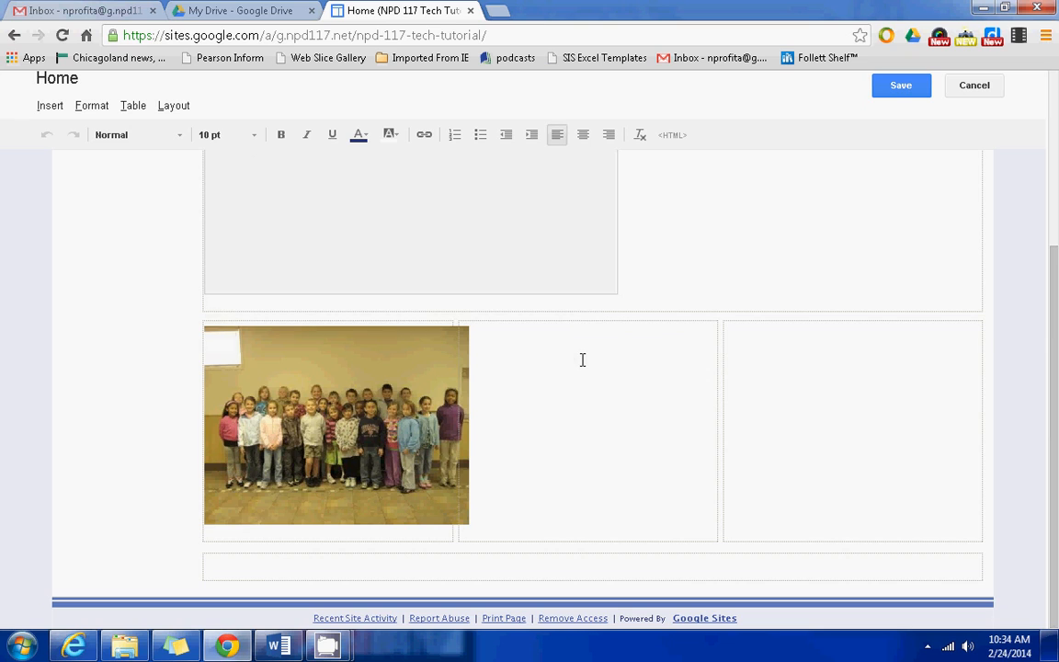
scroll(1038, 327, "up", 3)
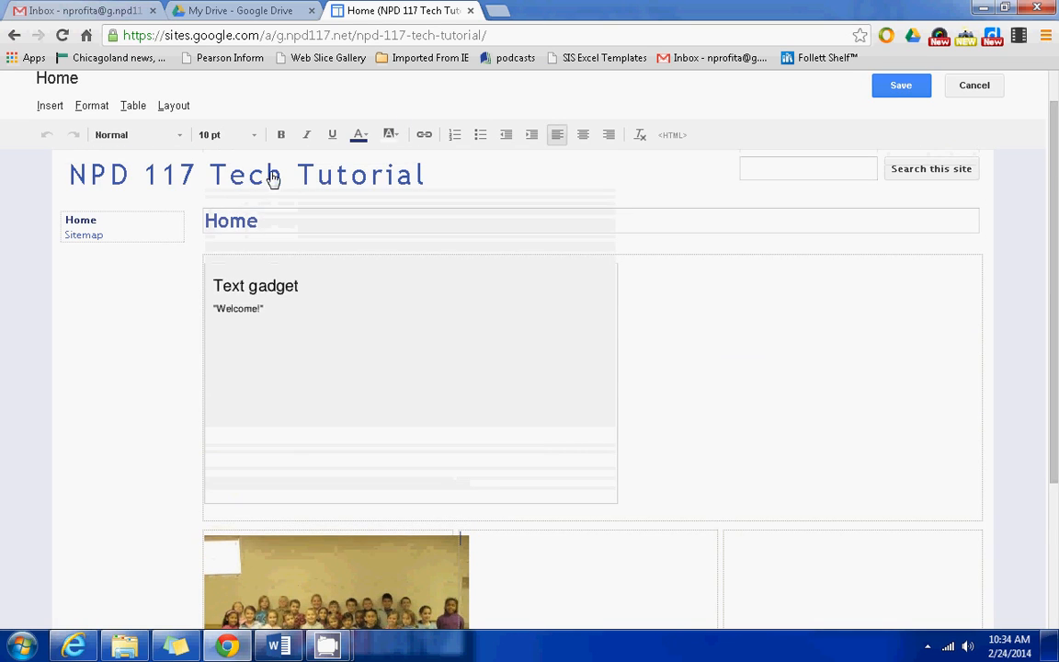
left_click(46, 106)
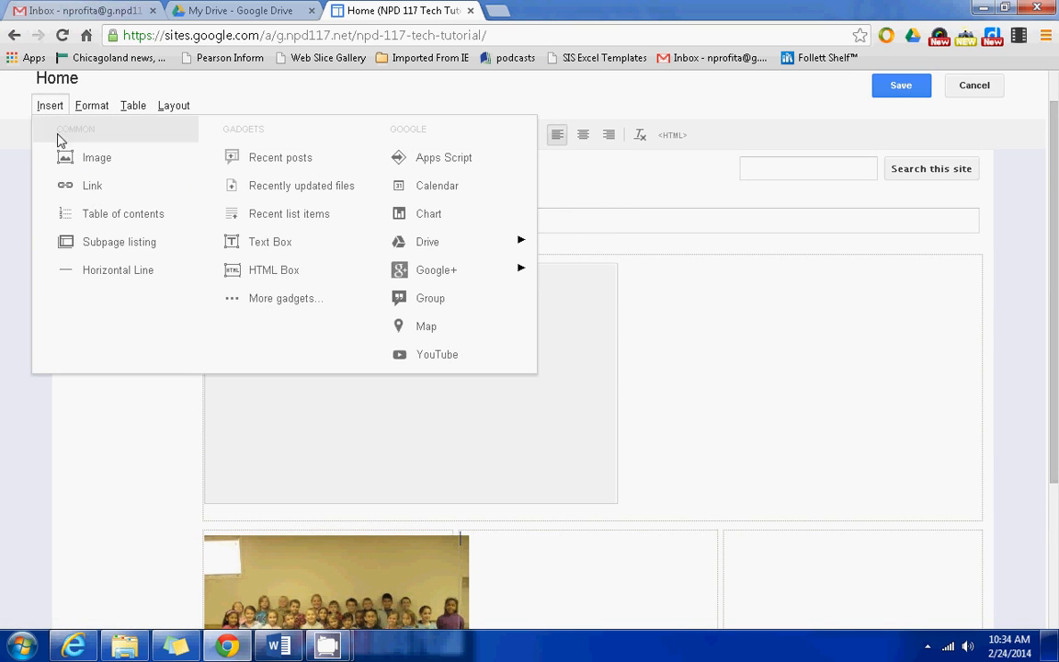
left_click(75, 187)
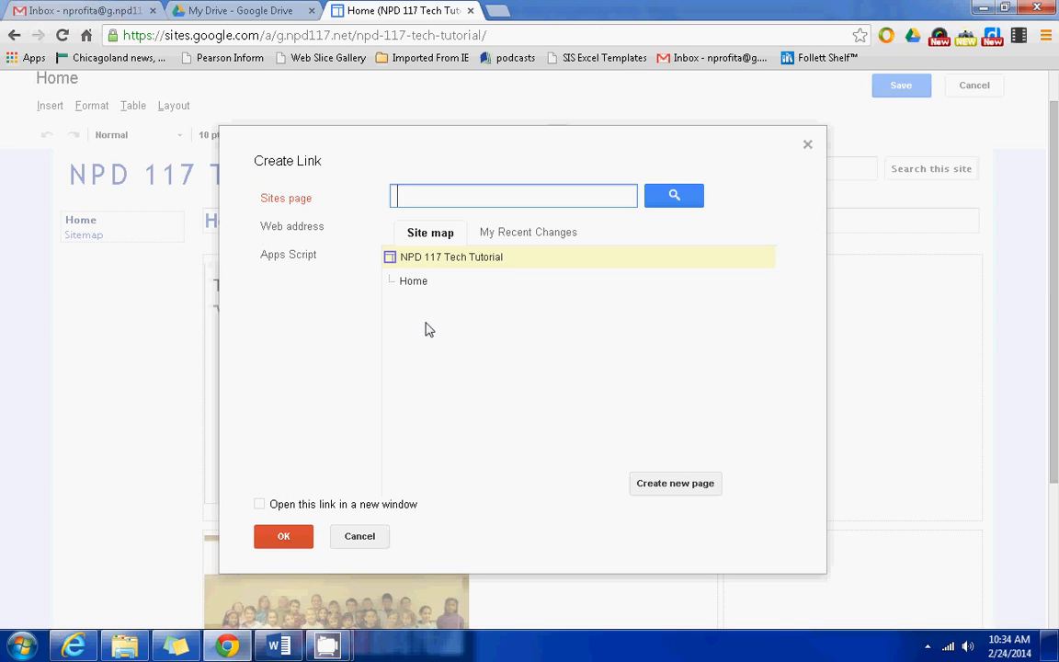
left_click(313, 231)
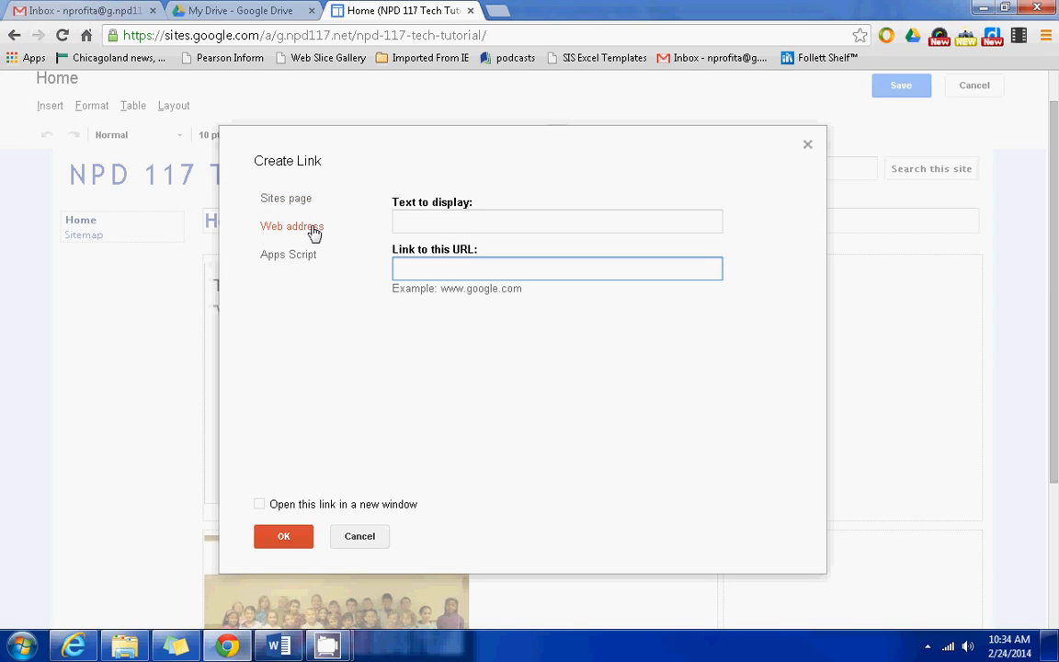
- Search for xtramath in a new browser tab, open the XtraMath site and copy its web address
left_click(498, 11)
type("xtr")
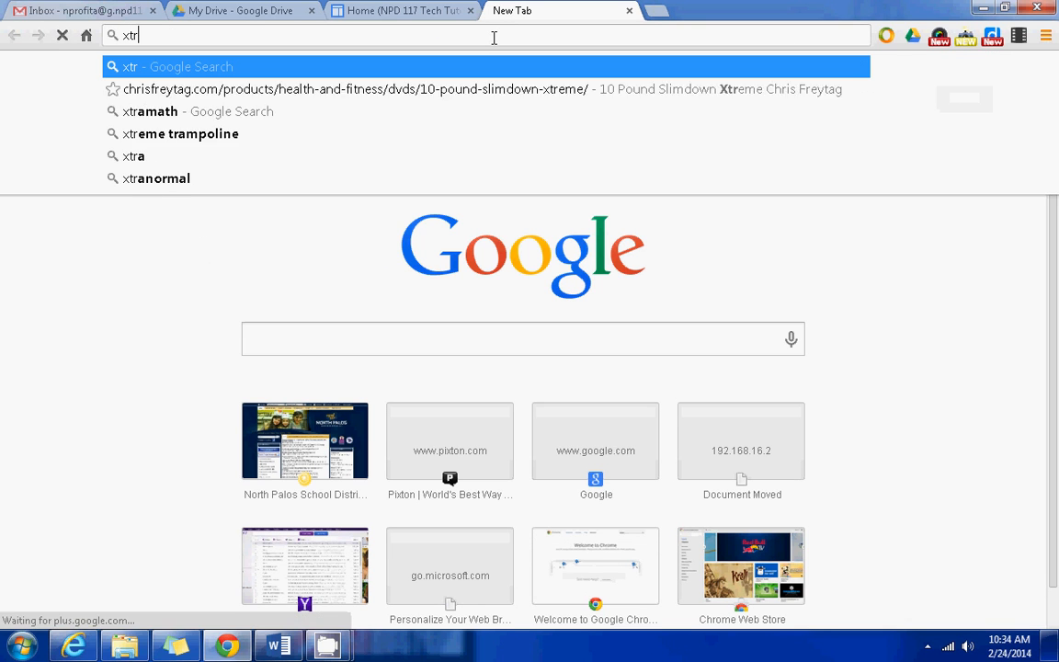
type("amath")
key("Return")
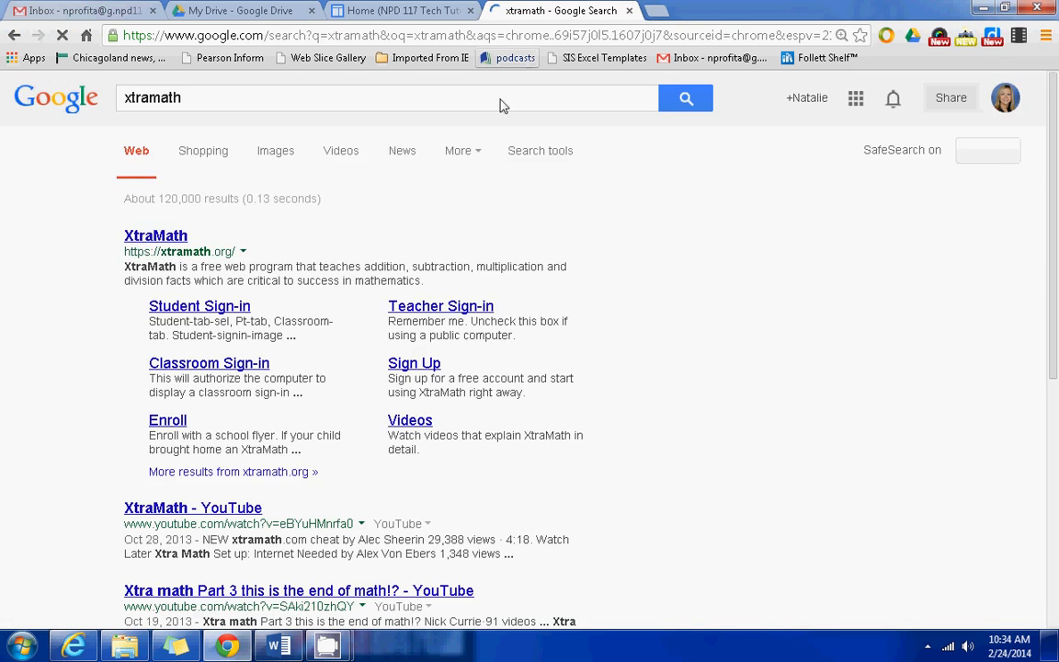
left_click(158, 267)
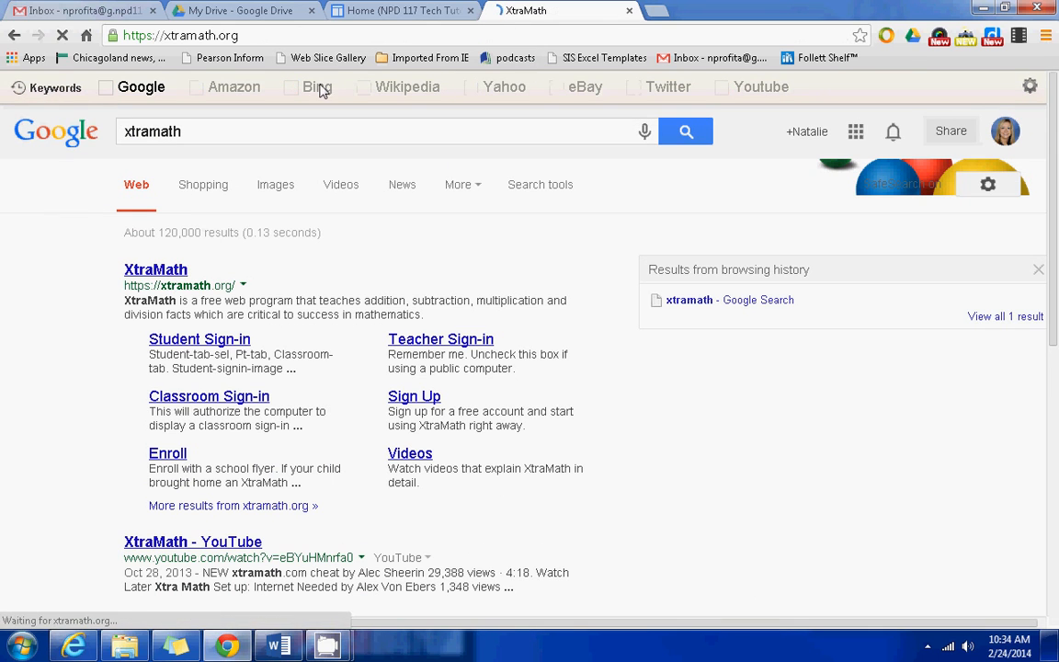
right_click(222, 37)
left_click(253, 99)
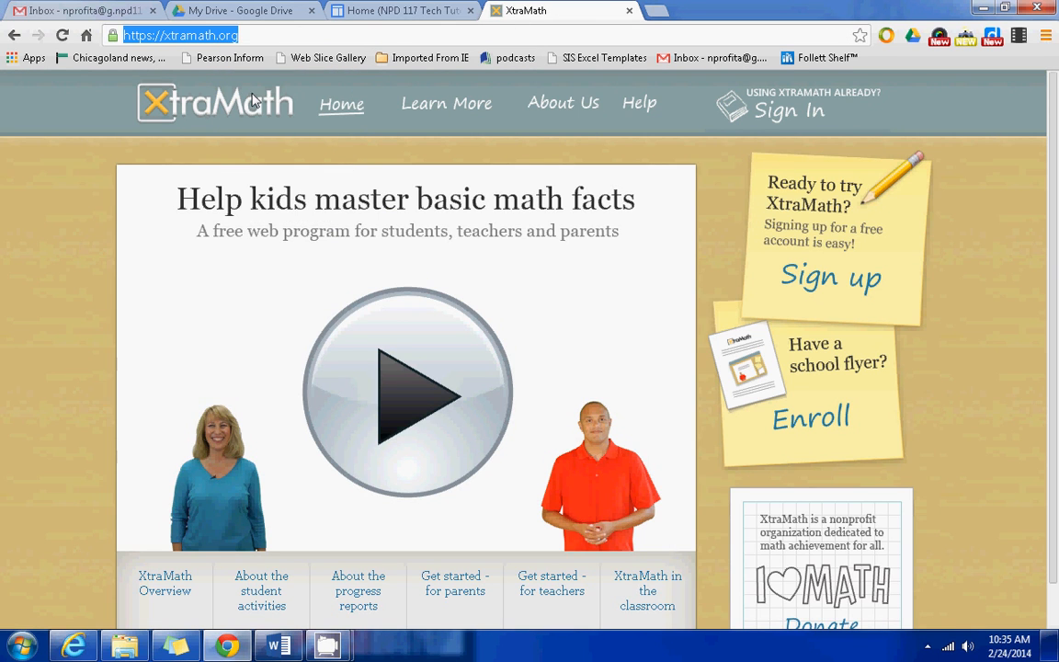
left_click(411, 11)
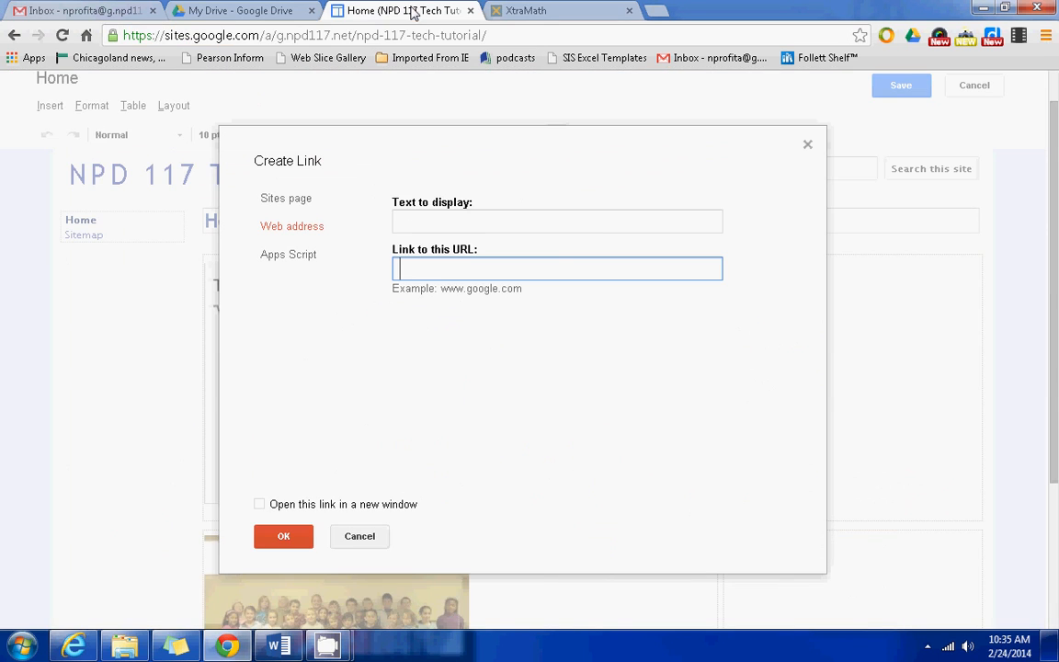
right_click(429, 268)
left_click(471, 363)
left_click(455, 212)
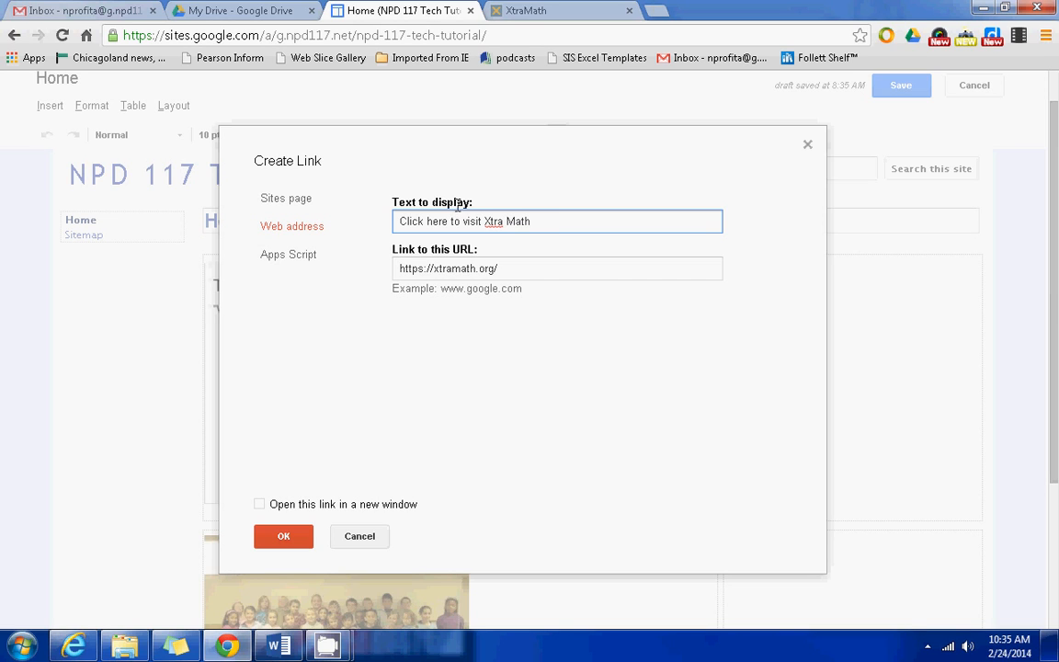
key("BackSpace")
key("BackSpace")
left_click(261, 507)
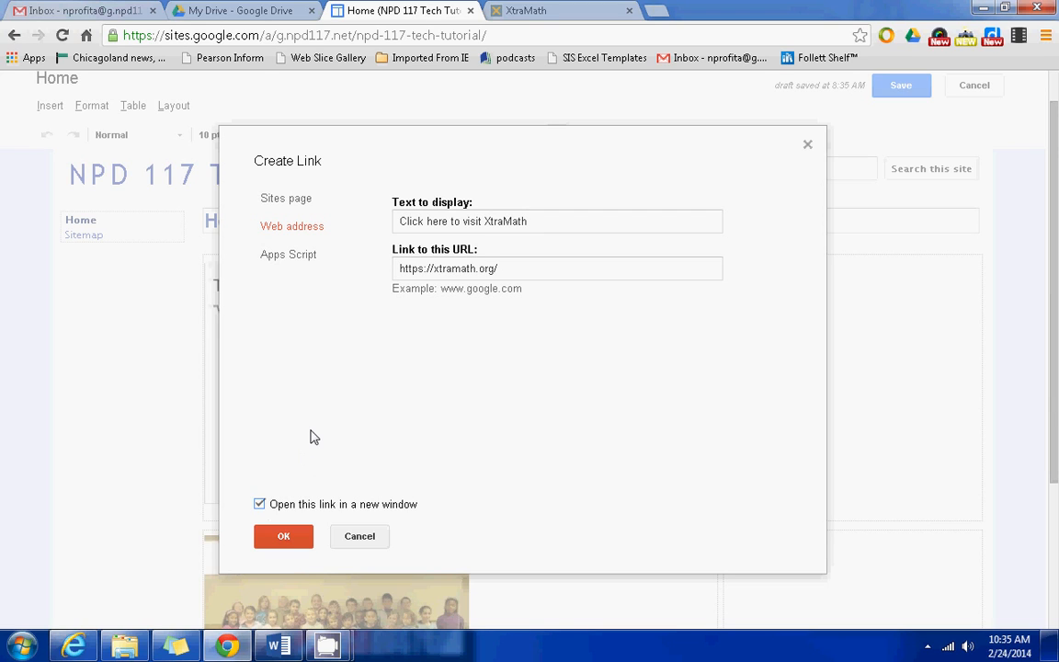
left_click(285, 538)
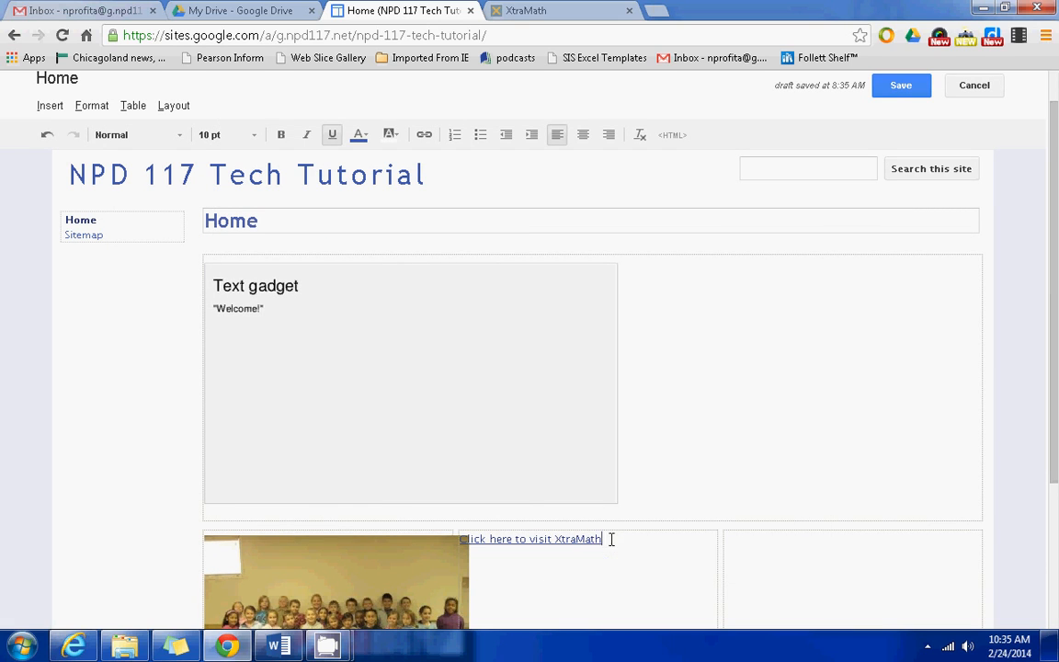
- Format the "Click here to visit XtraMath" link text in Verdana at 18 pt
left_click_drag(607, 538, 460, 539)
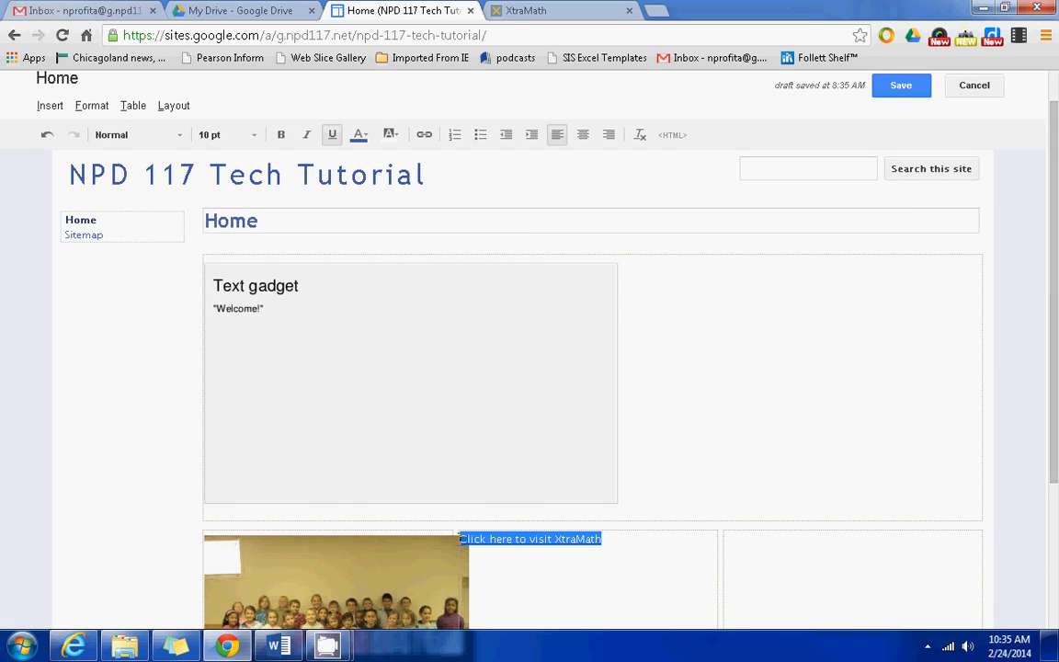
left_click(216, 136)
left_click(170, 138)
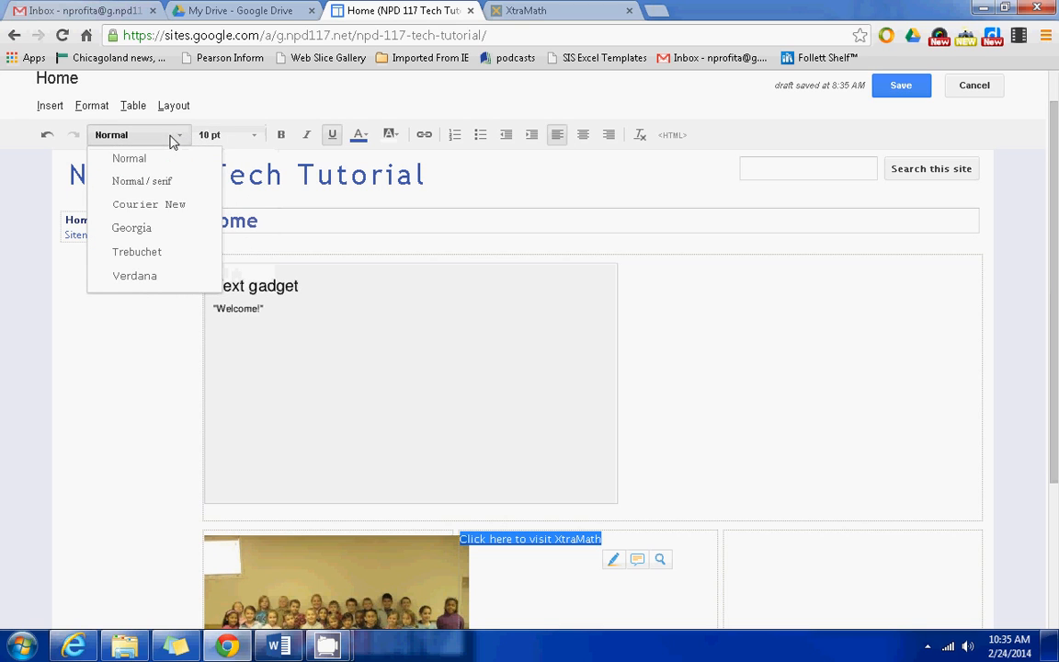
left_click(134, 276)
left_click(254, 135)
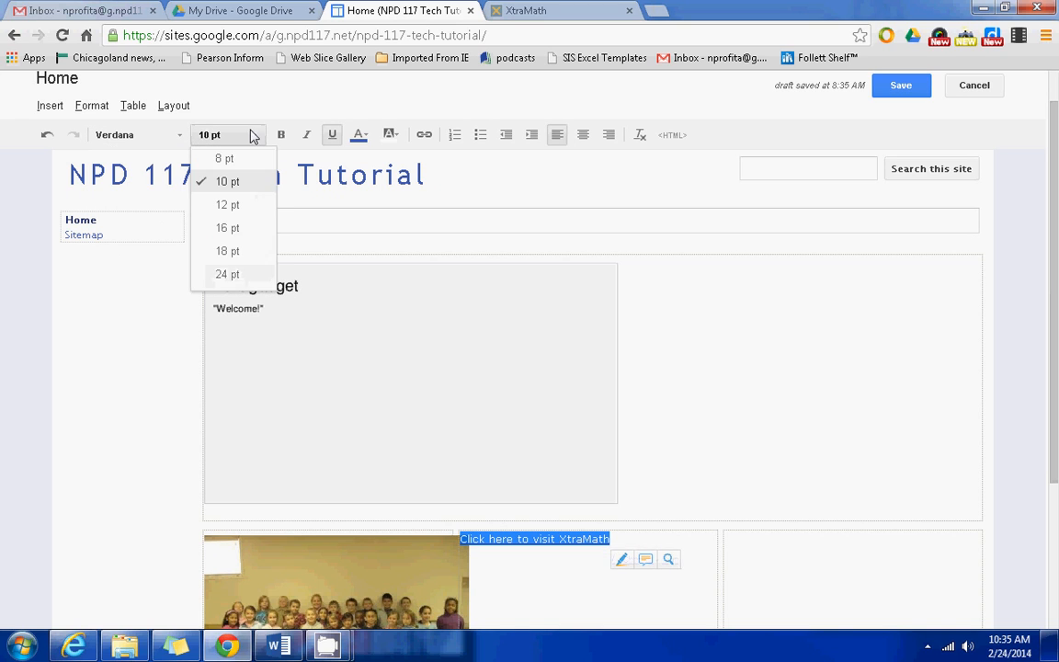
left_click(234, 252)
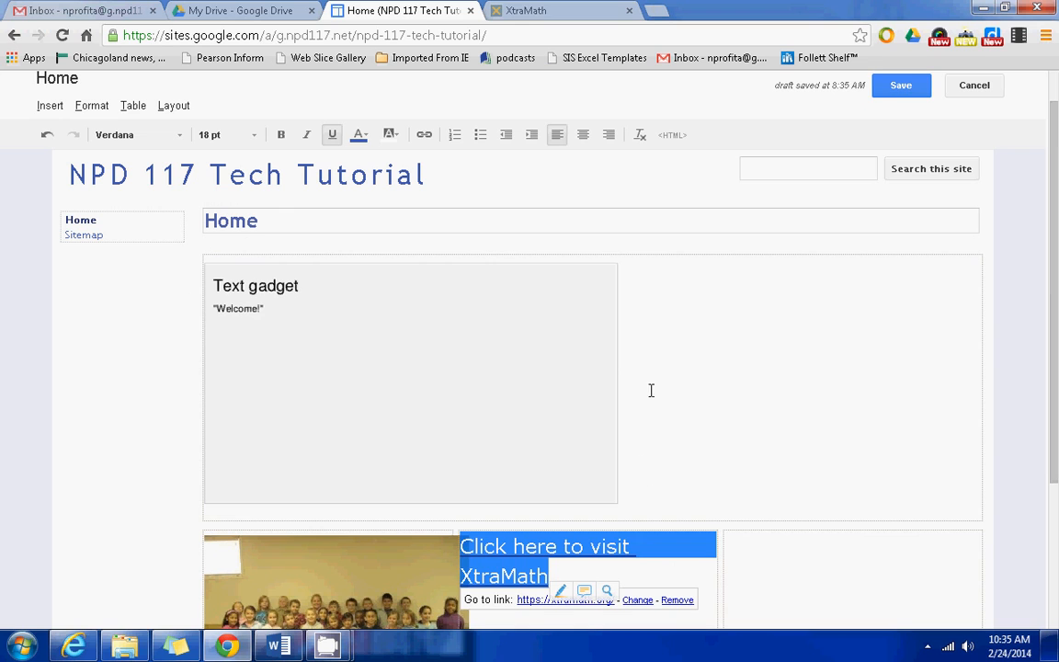
left_click(737, 355)
- Resize the class photo in the first column to small and save the Home page
scroll(556, 434, "down", 3)
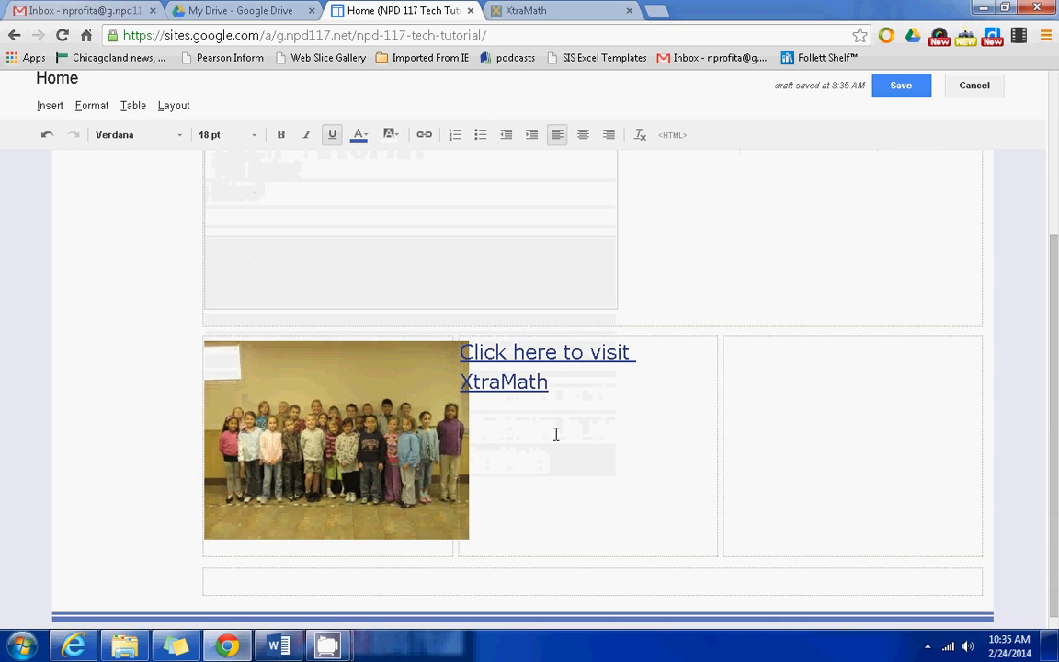
left_click(357, 449)
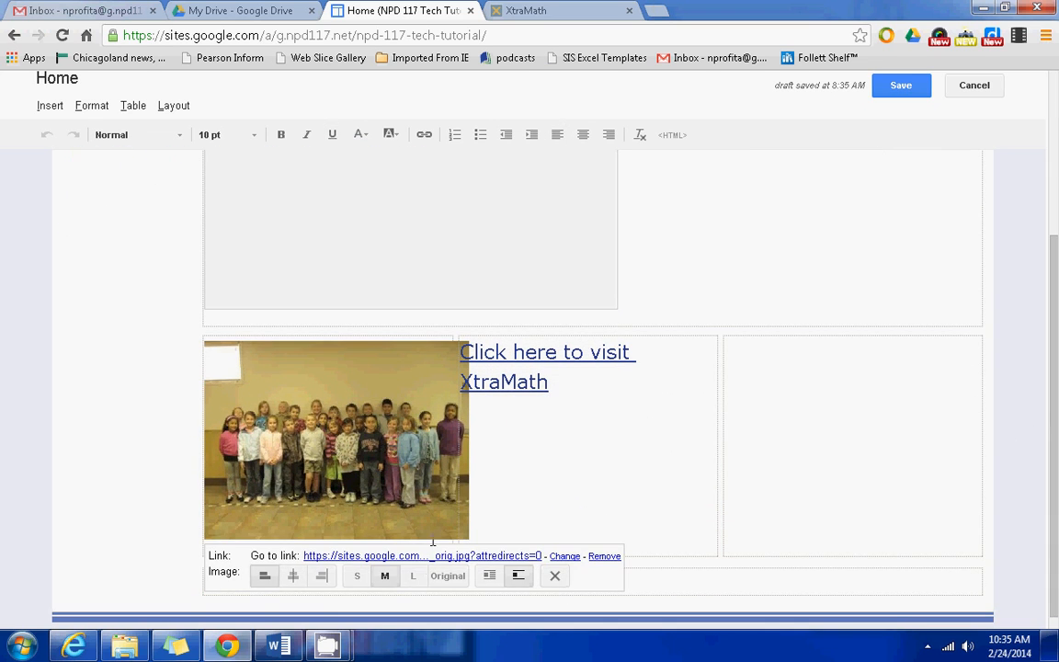
left_click(356, 575)
left_click(609, 480)
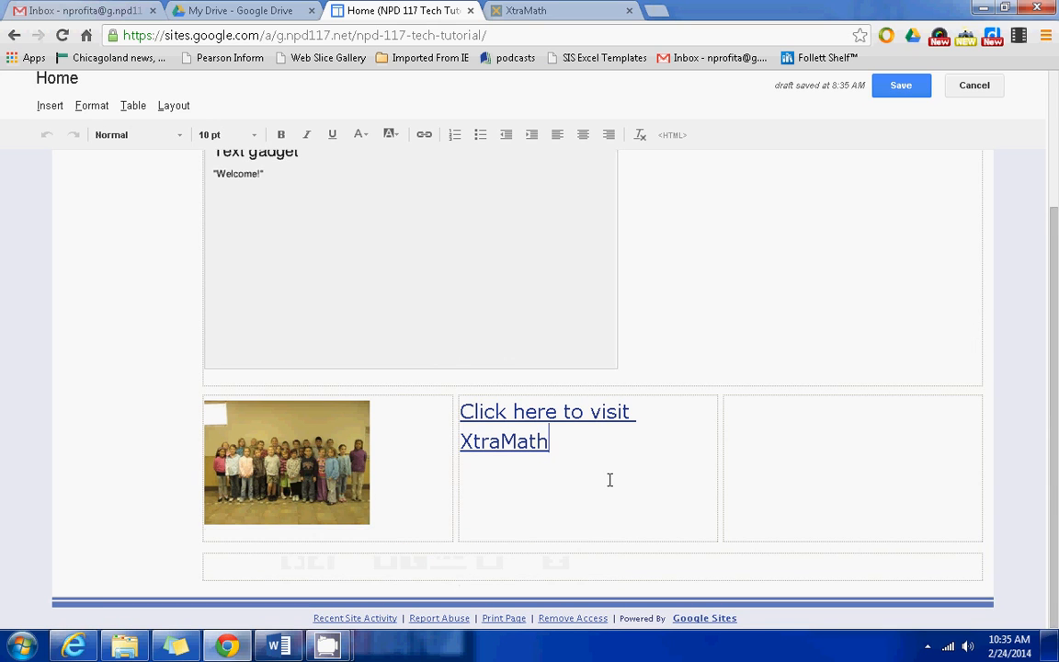
left_click(901, 85)
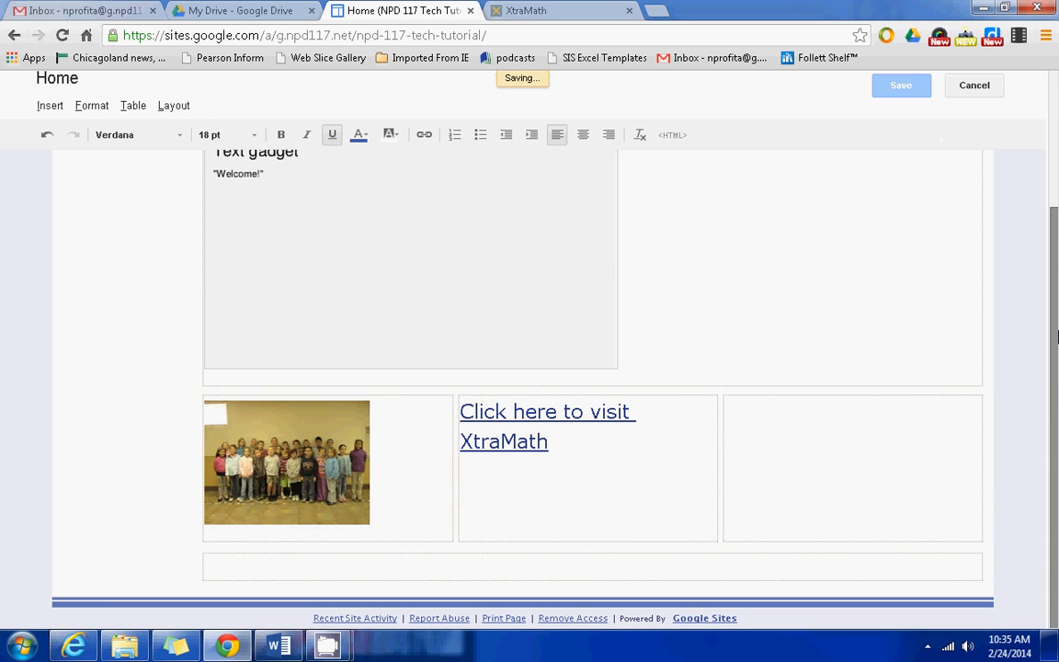
- Test the XtraMath link on the saved Home page, close both XtraMath tabs and return to the site
scroll(515, 460, "down", 1)
left_click(515, 515)
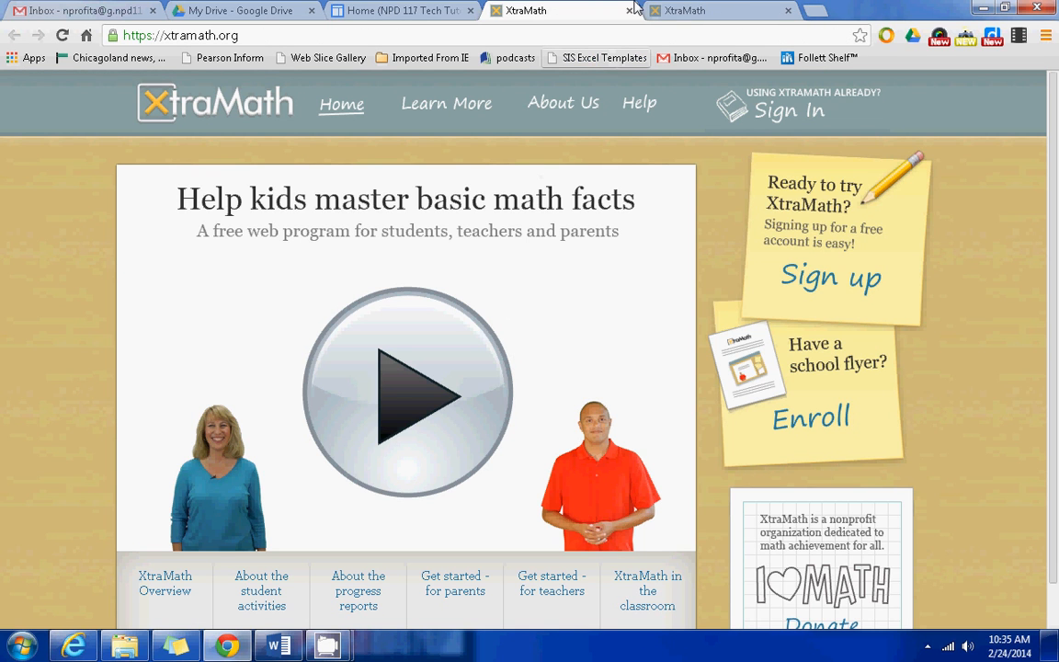
left_click(631, 10)
left_click(630, 10)
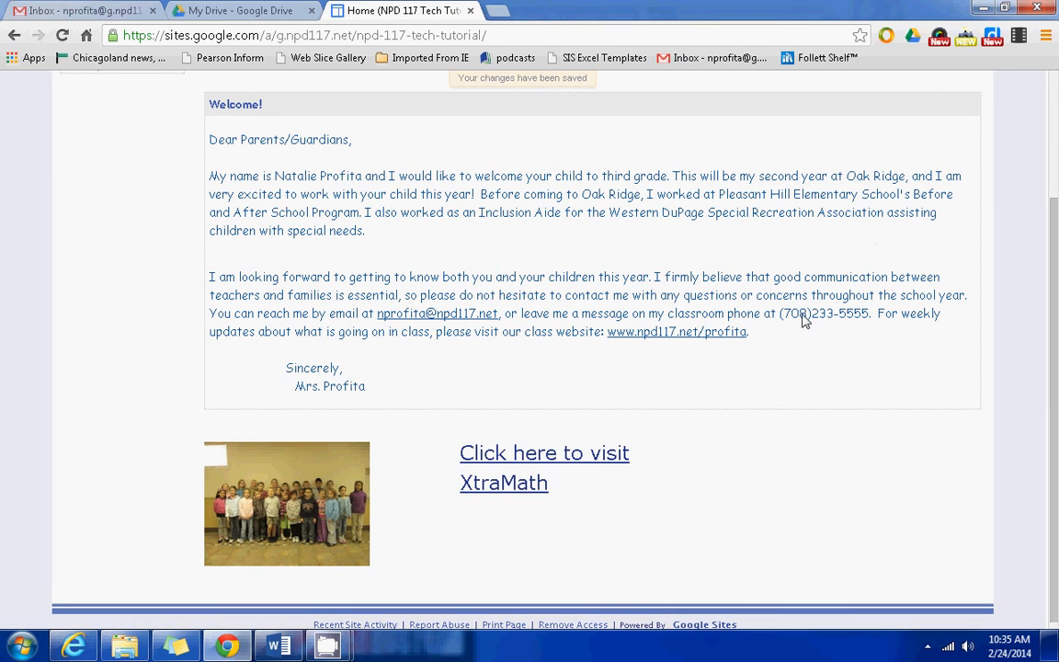
scroll(956, 432, "up", 2)
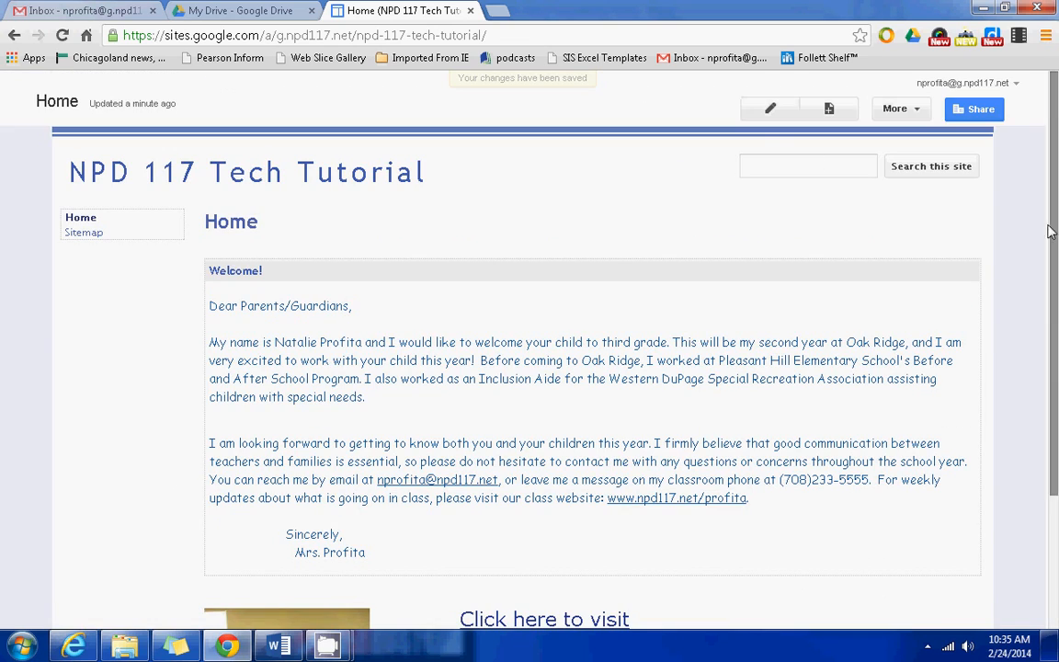
- Open the Home page for editing
left_click(766, 108)
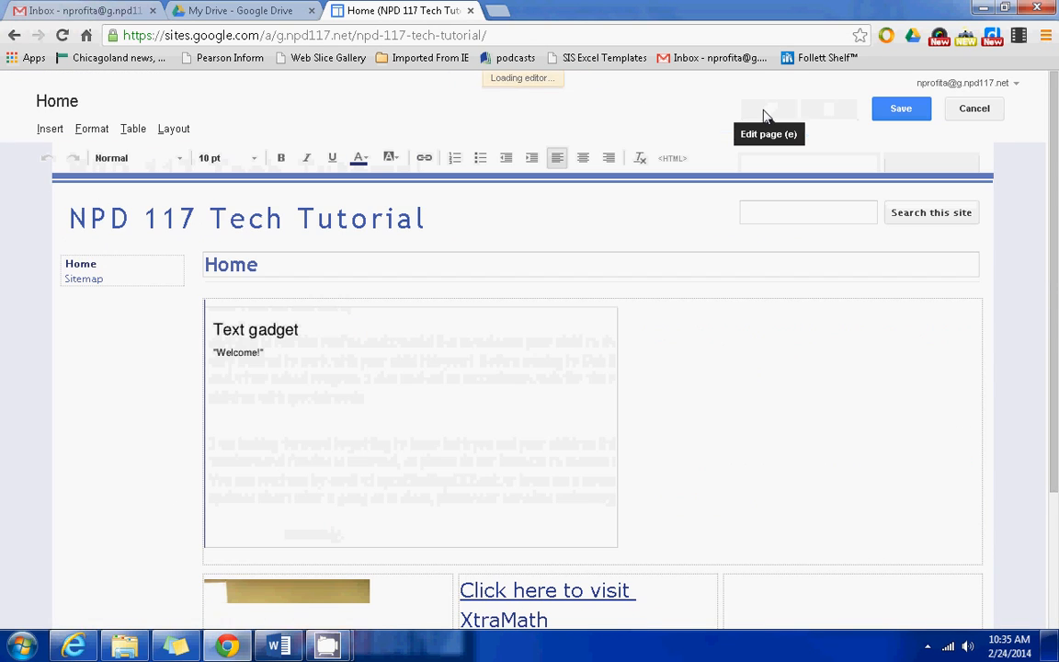
left_click(41, 131)
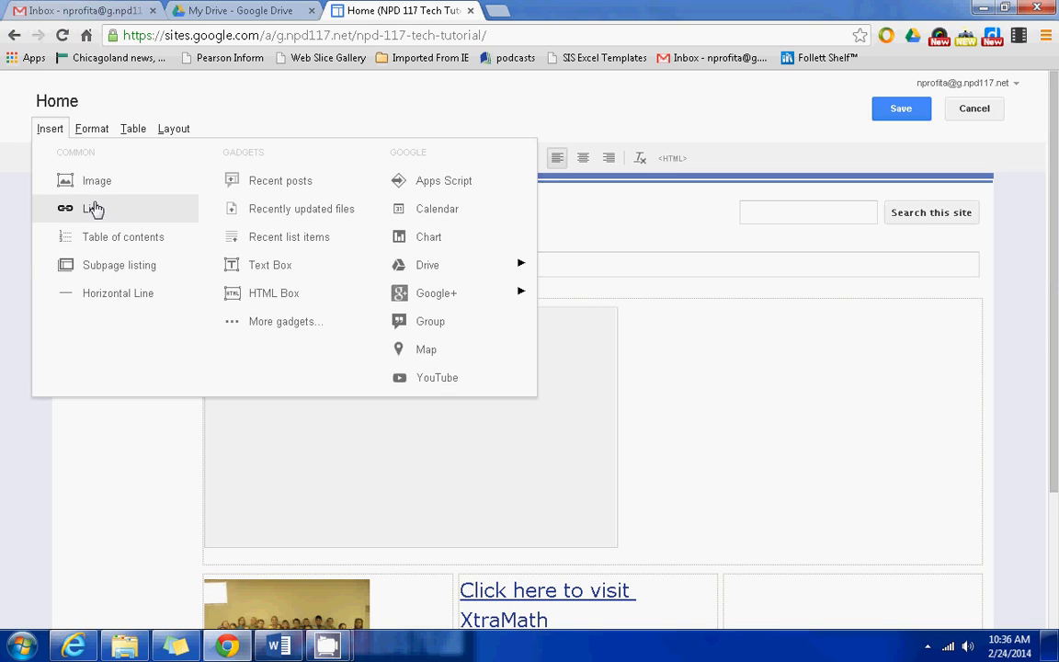
left_click(141, 295)
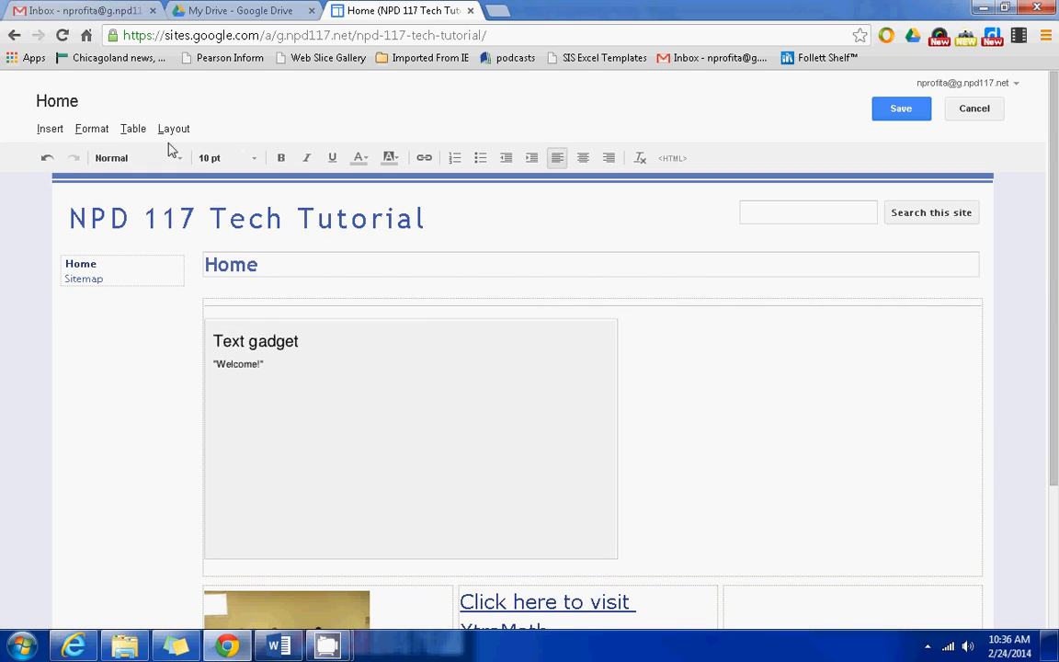
left_click(45, 158)
- Insert a horizontal line on a new line below the "Click here to visit XtraMath" link
scroll(719, 293, "down", 1)
left_click(509, 524)
key("Return")
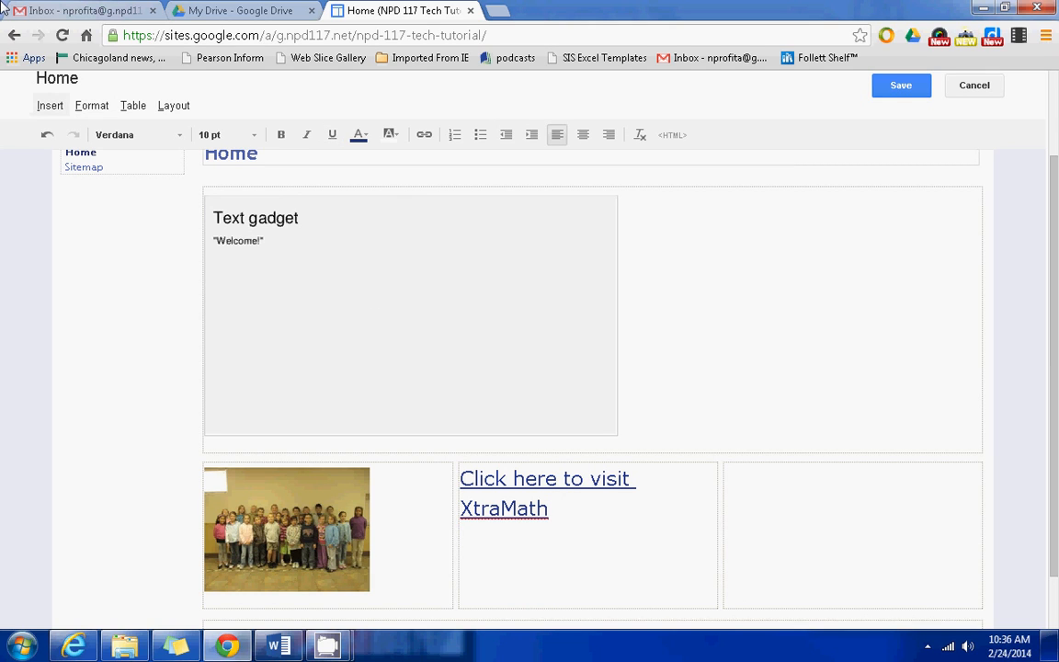
left_click(51, 106)
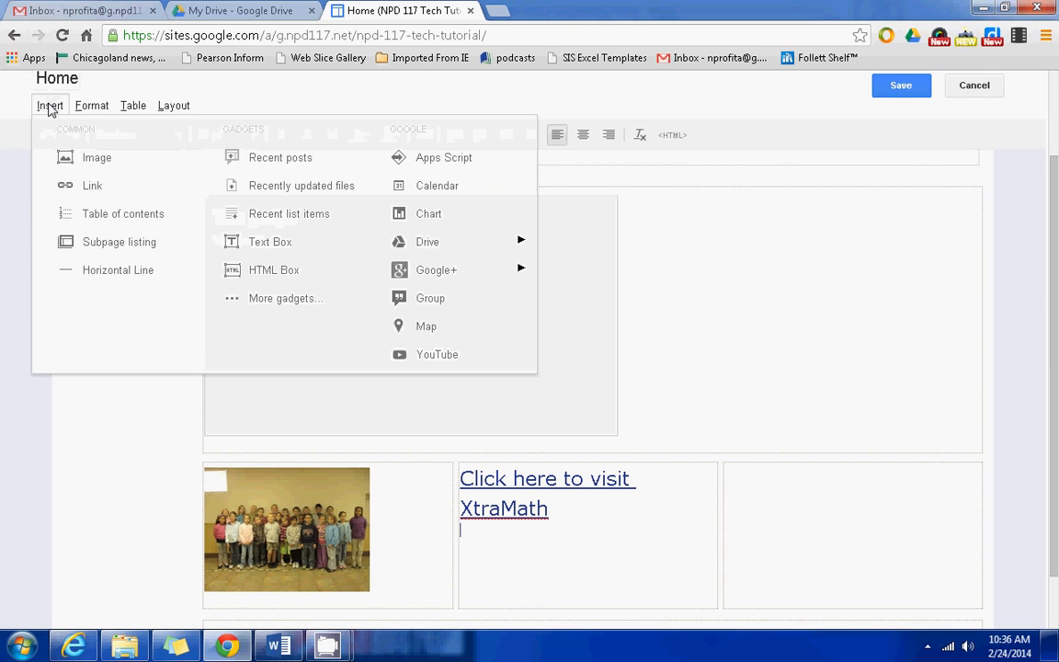
left_click(81, 269)
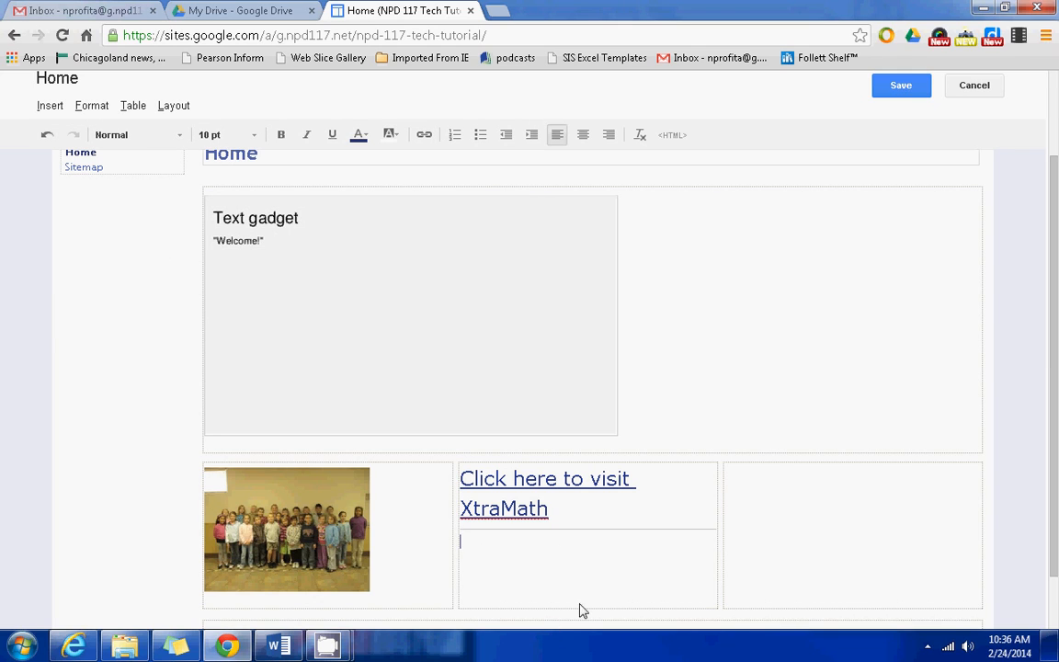
- Insert a table with two columns and three rows in the empty third column of the Home page
scroll(863, 503, "up", 2)
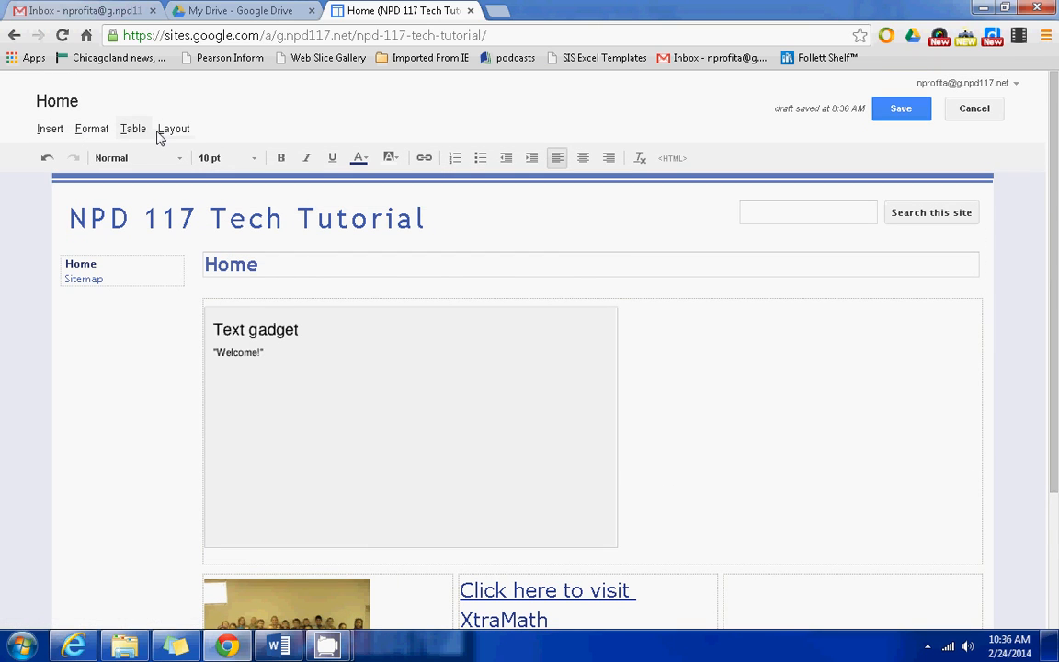
scroll(723, 426, "down", 3)
left_click(825, 504)
left_click(133, 109)
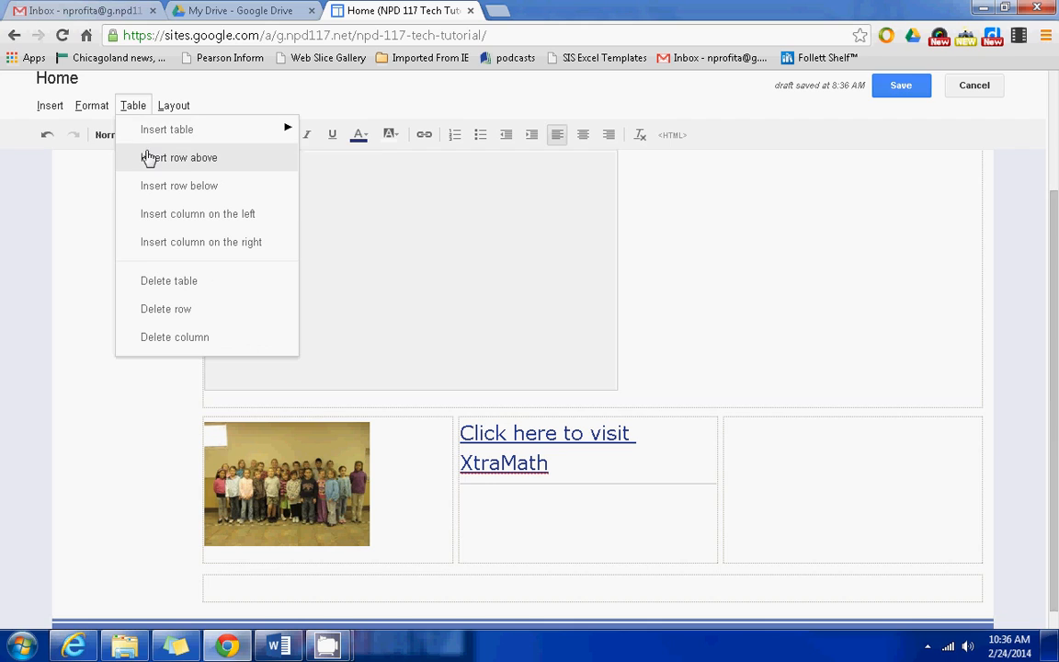
mouse_move(146, 134)
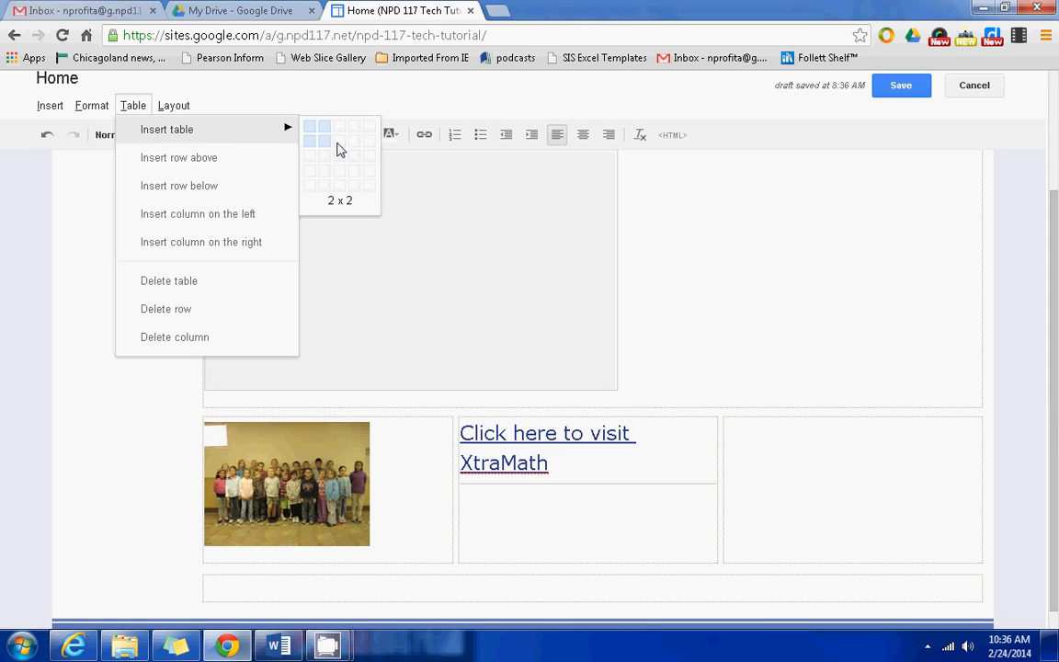
left_click(329, 155)
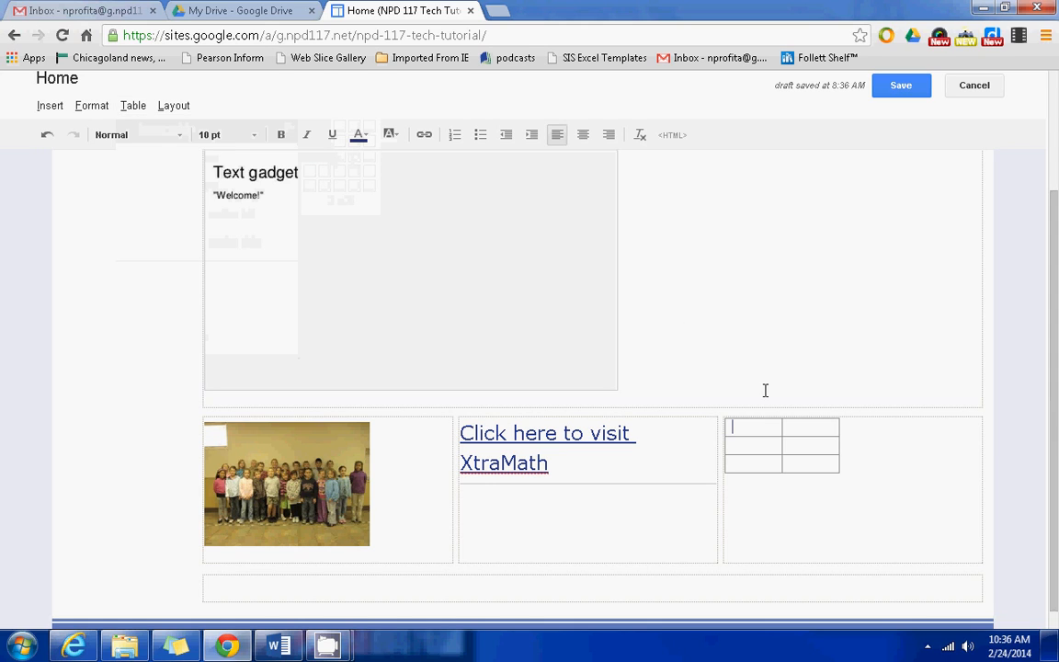
- Widen the new table so that its two columns fill most of the third layout column
left_click(781, 421)
left_click_drag(780, 425, 937, 418)
left_click(858, 428)
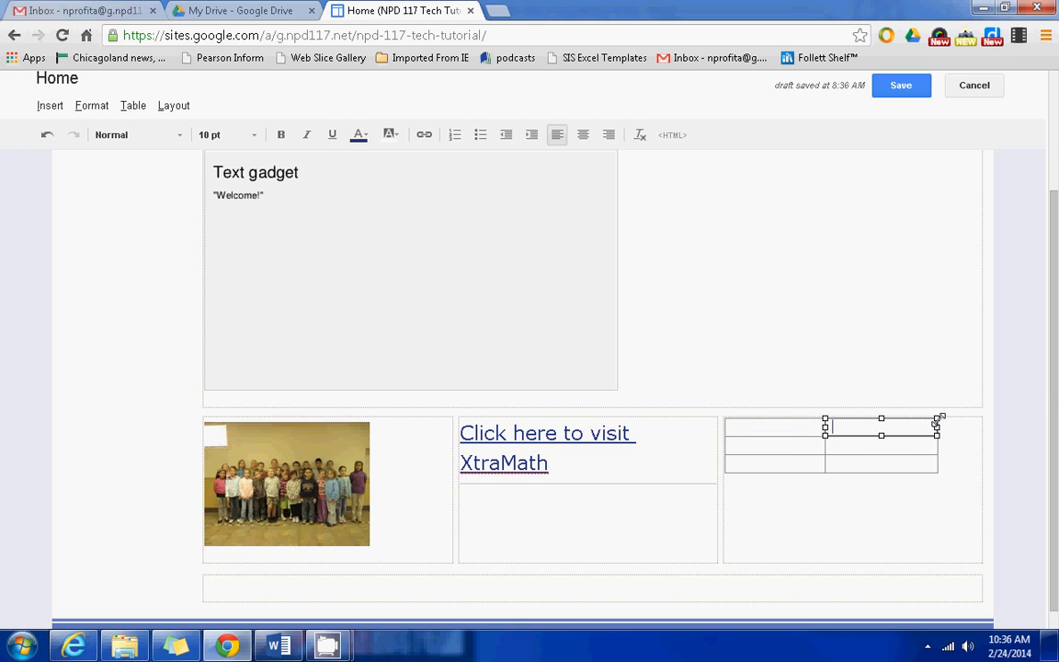
- Increase the heights of the table's three rows so that they are roughly equal
left_click(800, 469)
left_click_drag(774, 471, 774, 506)
left_click(780, 444)
left_click(771, 457)
left_click(774, 445)
left_click_drag(772, 454, 773, 487)
left_click(773, 426)
left_click_drag(773, 435, 828, 444)
left_click(933, 456)
left_click_drag(1056, 362, 1056, 288)
left_click(820, 540)
left_click(779, 621)
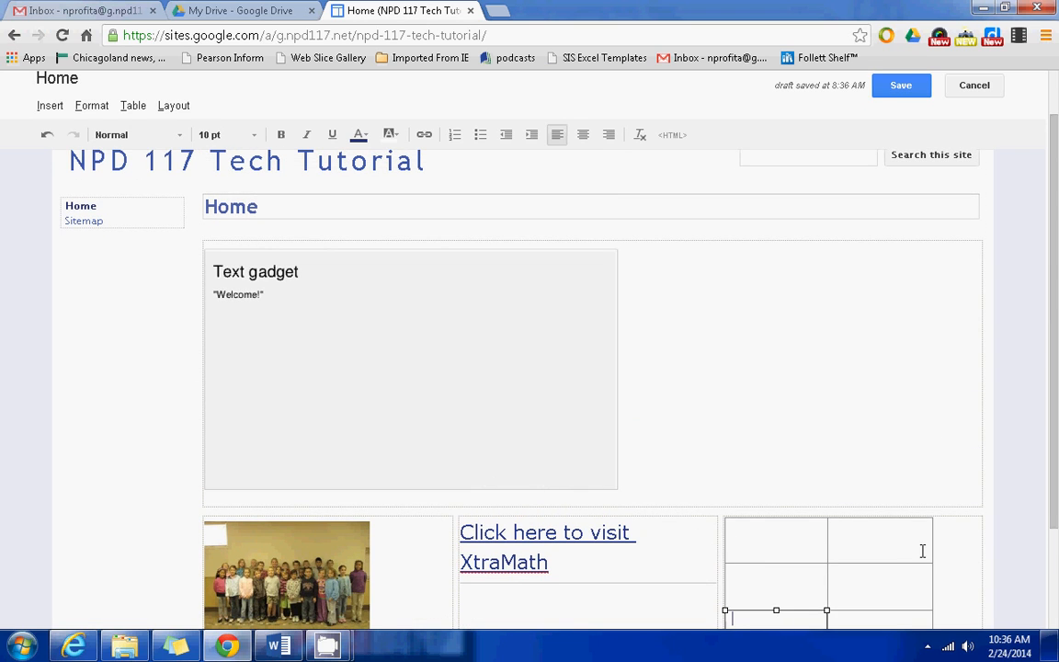
left_click_drag(1057, 394, 1057, 310)
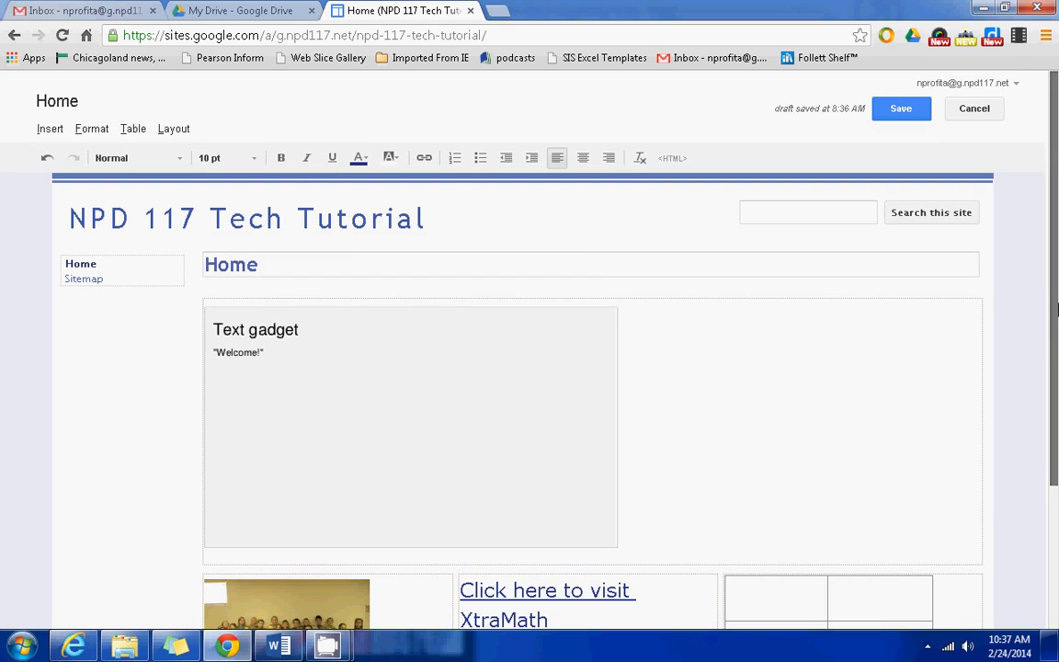
left_click(43, 133)
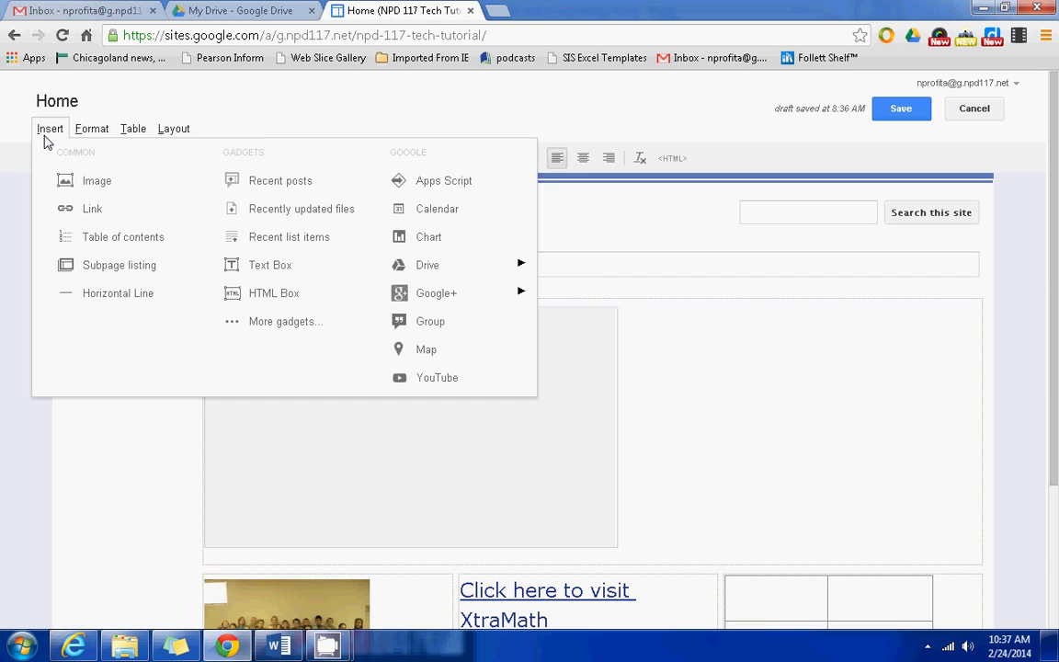
left_click(247, 299)
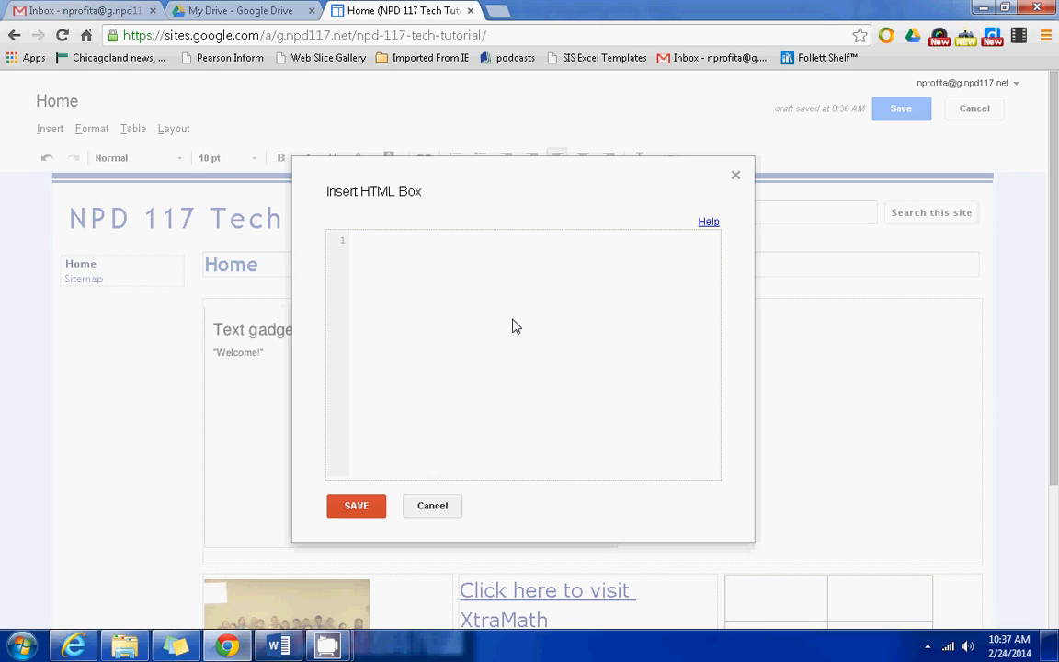
left_click(387, 397)
left_click(439, 506)
- Choose a Google Map for the page's bottom row by entering the street address and picking the Palos Hills, IL match
left_click_drag(1054, 341, 1057, 478)
left_click(582, 555)
left_click(50, 106)
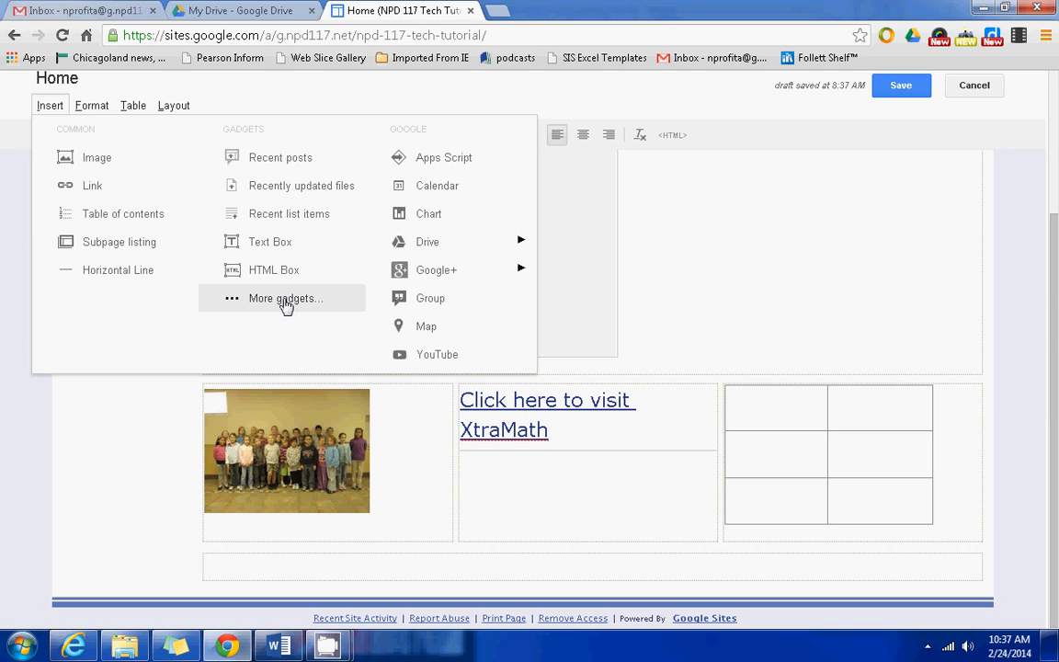
mouse_move(498, 244)
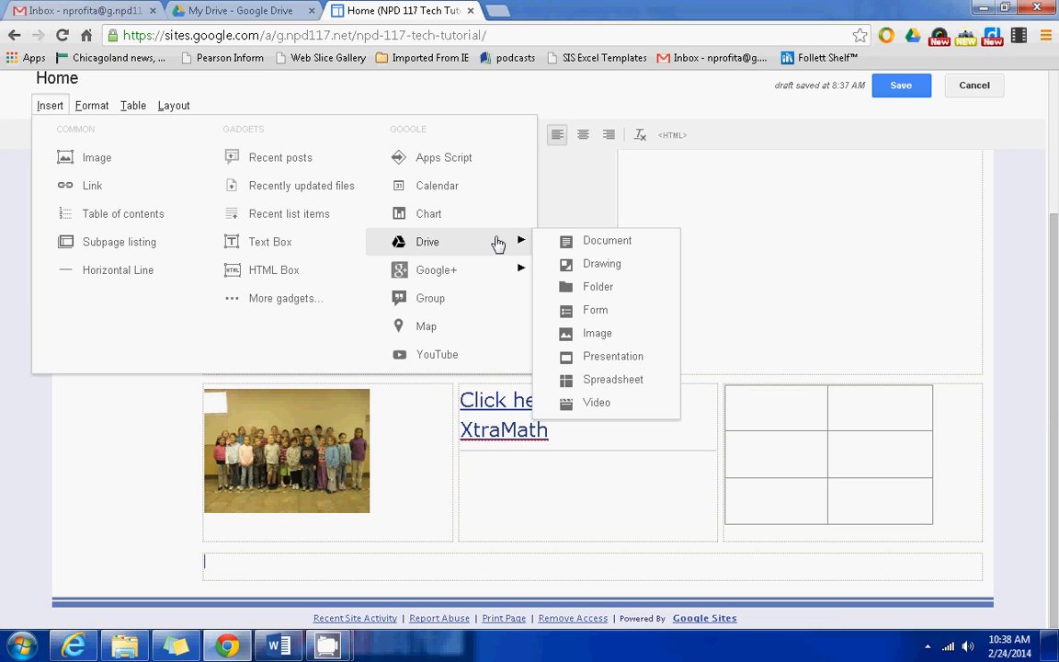
left_click(426, 336)
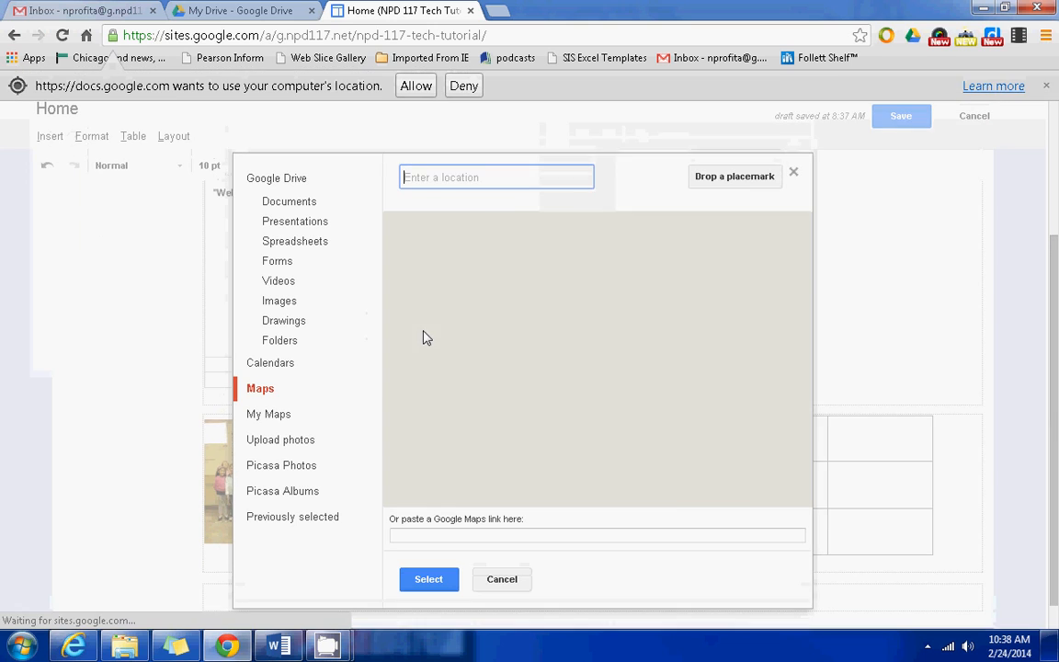
type("7")
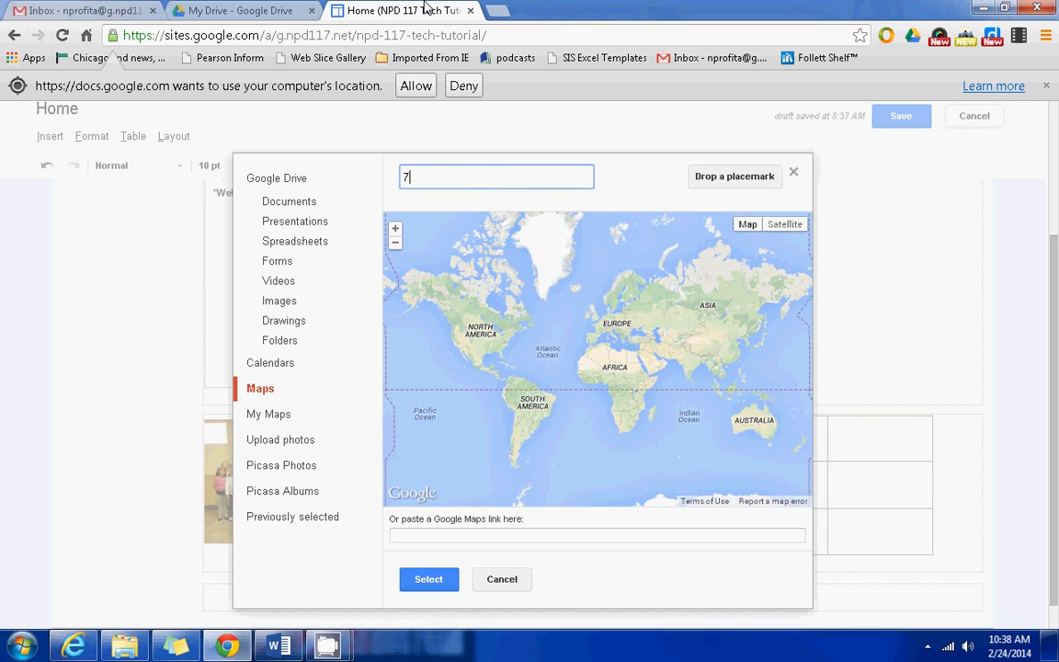
type("825 W. 1")
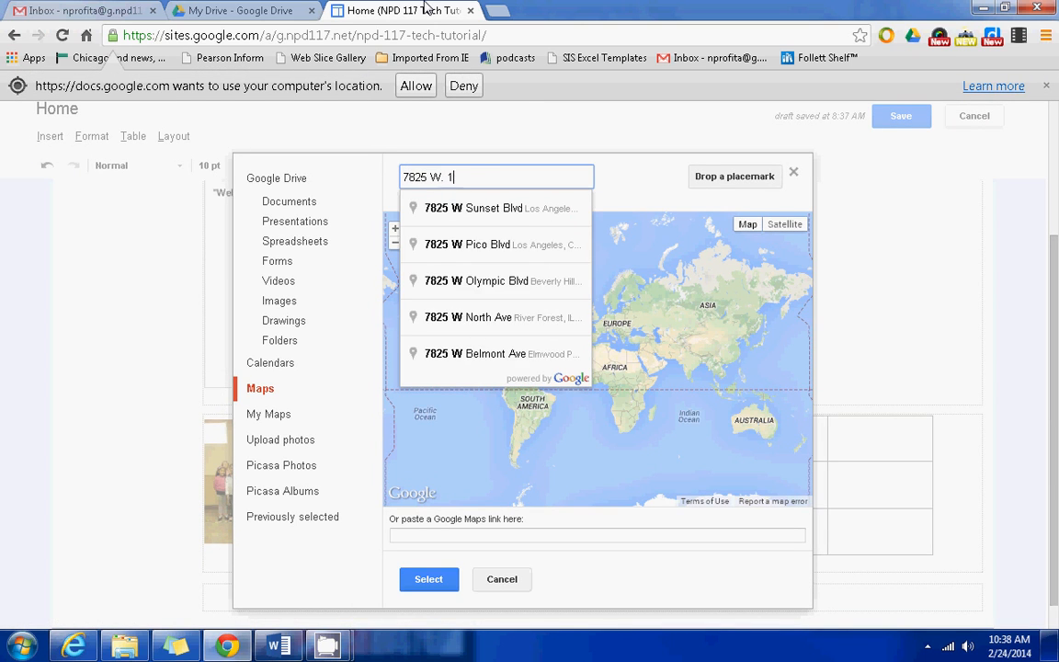
type("03rd ST")
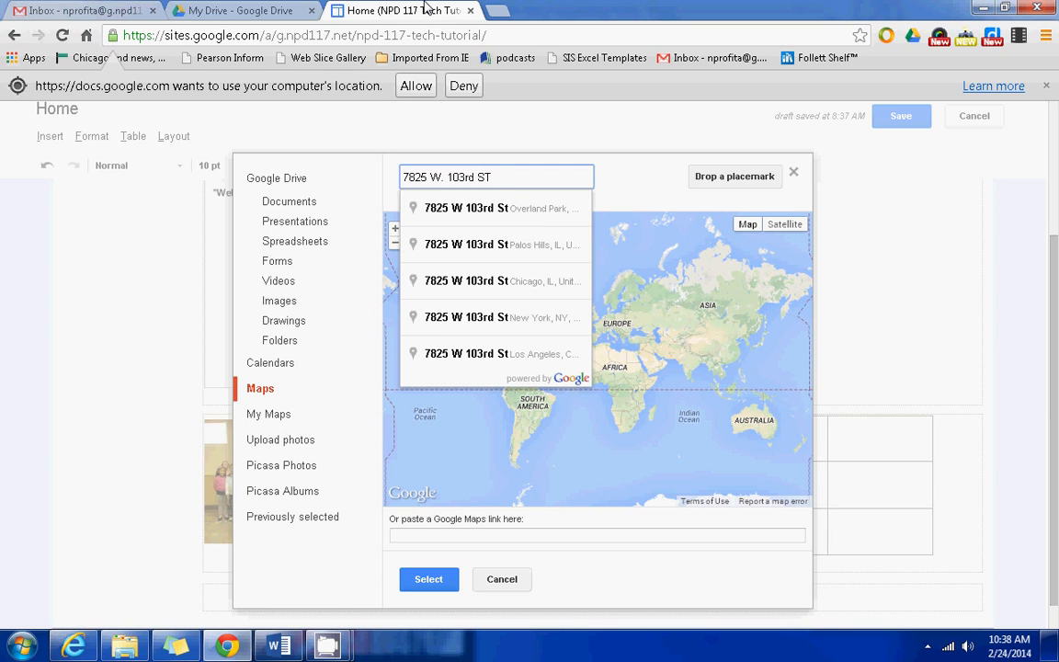
left_click(464, 245)
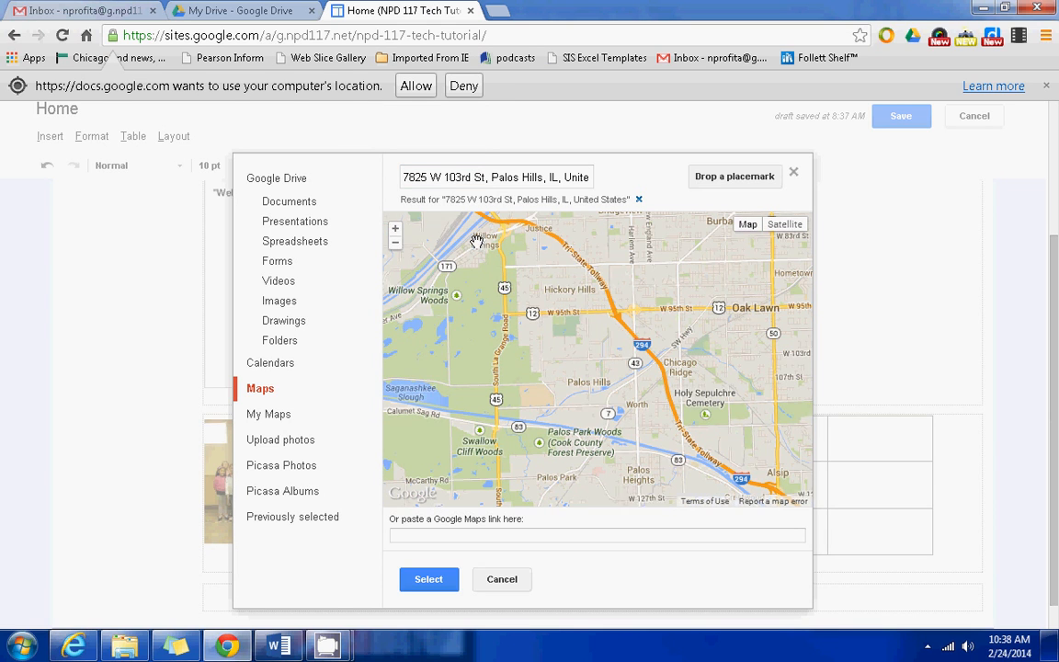
left_click(428, 579)
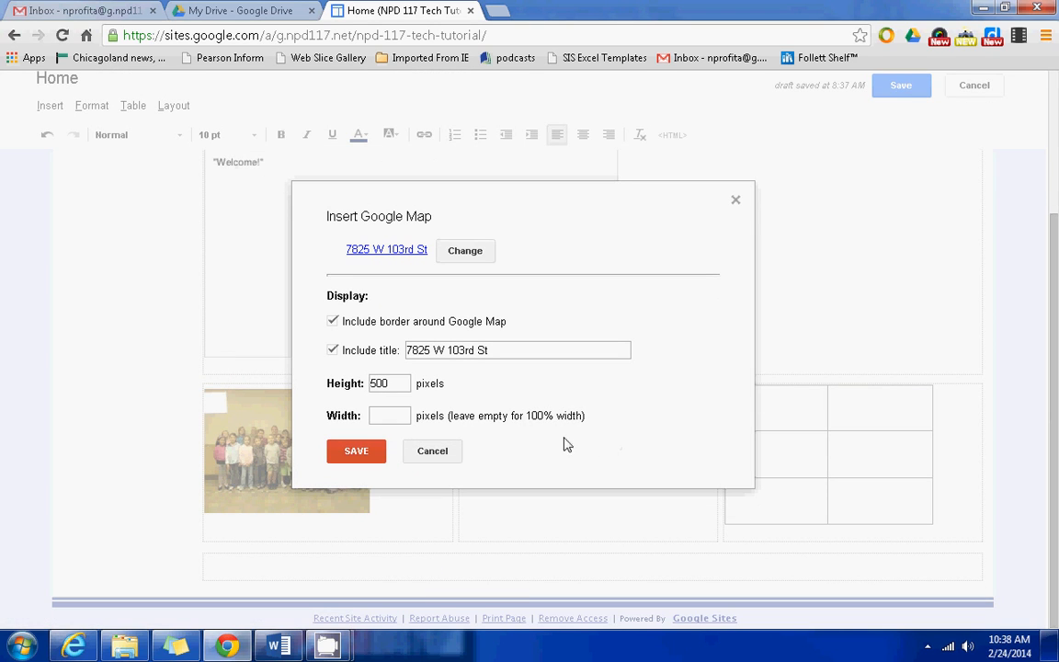
- Insert the map with a height of 250 pixels and save the Home page
left_click_drag(391, 383, 290, 383)
type("250")
left_click(354, 451)
scroll(1056, 395, "down", 2)
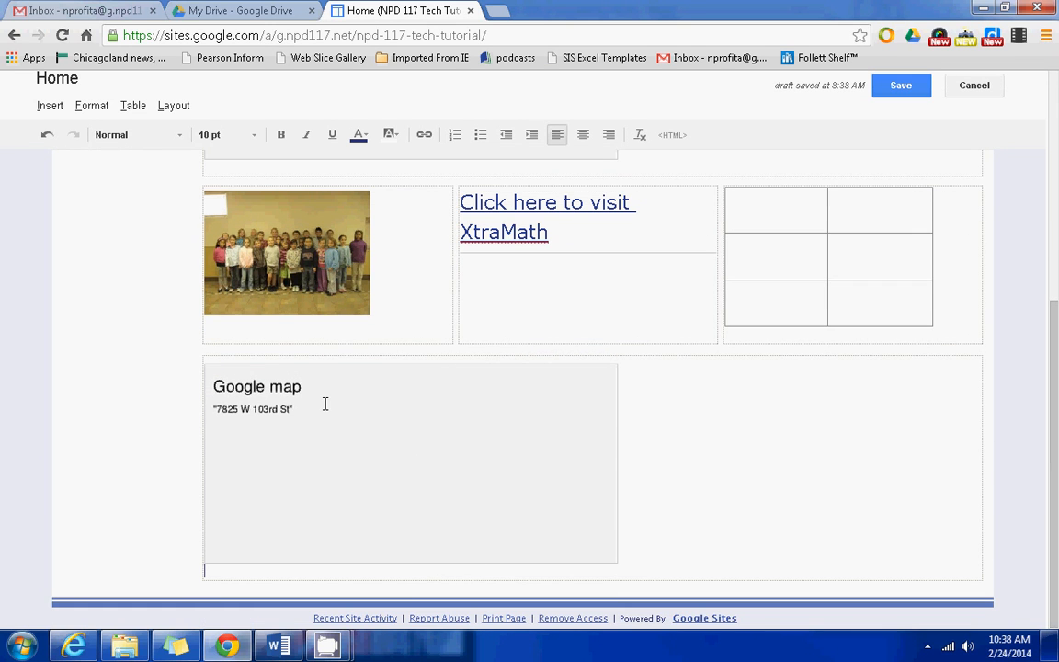
left_click(885, 90)
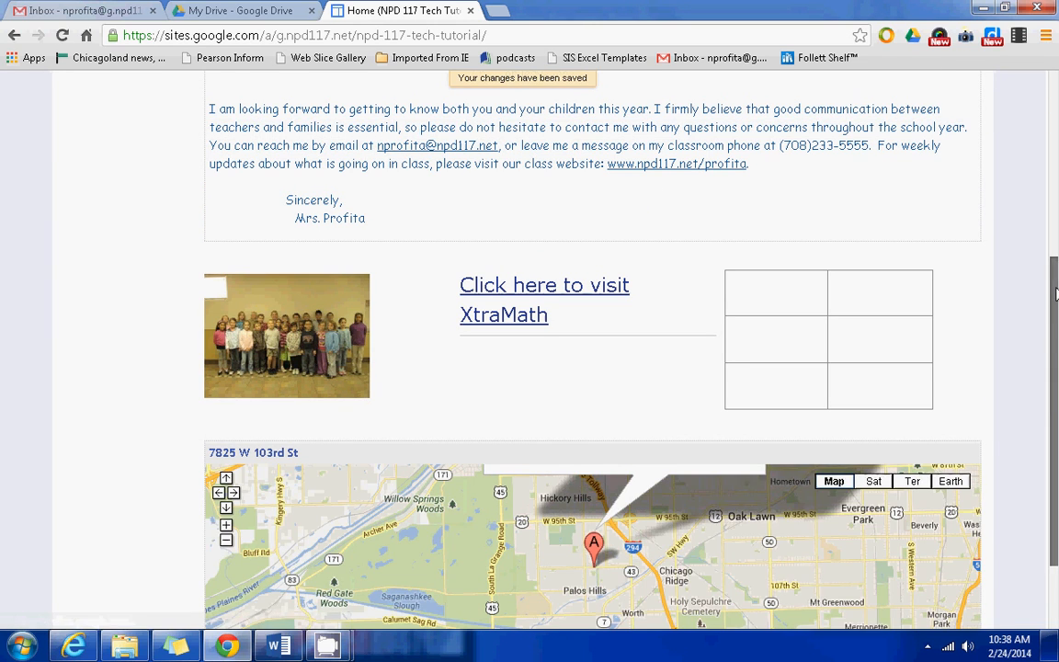
left_click_drag(1057, 293, 1057, 382)
left_click_drag(1056, 331, 1056, 118)
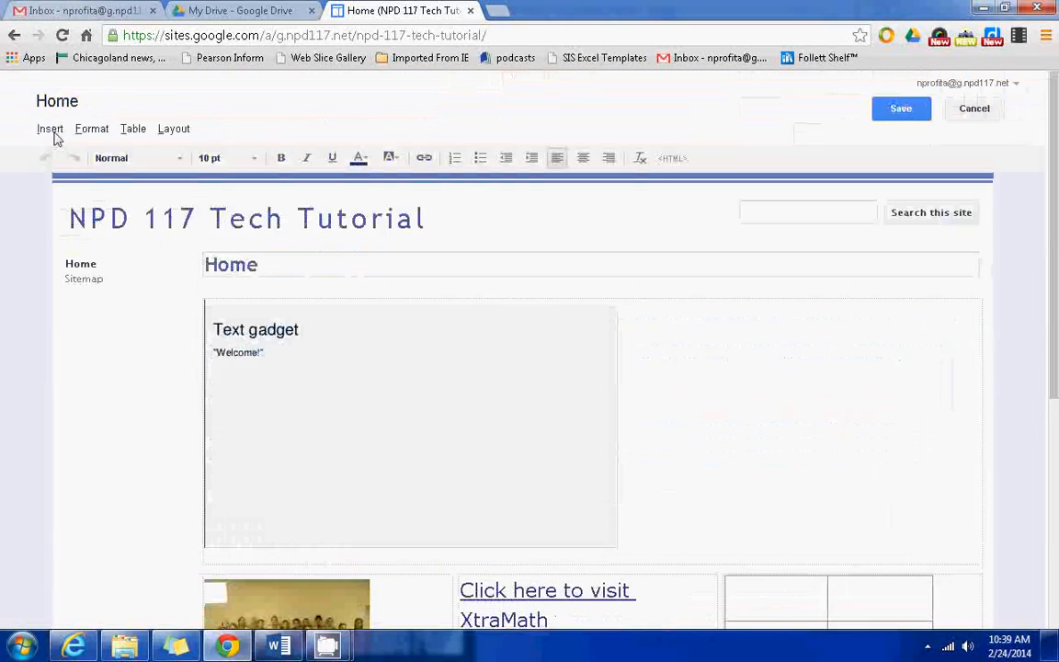
left_click(53, 133)
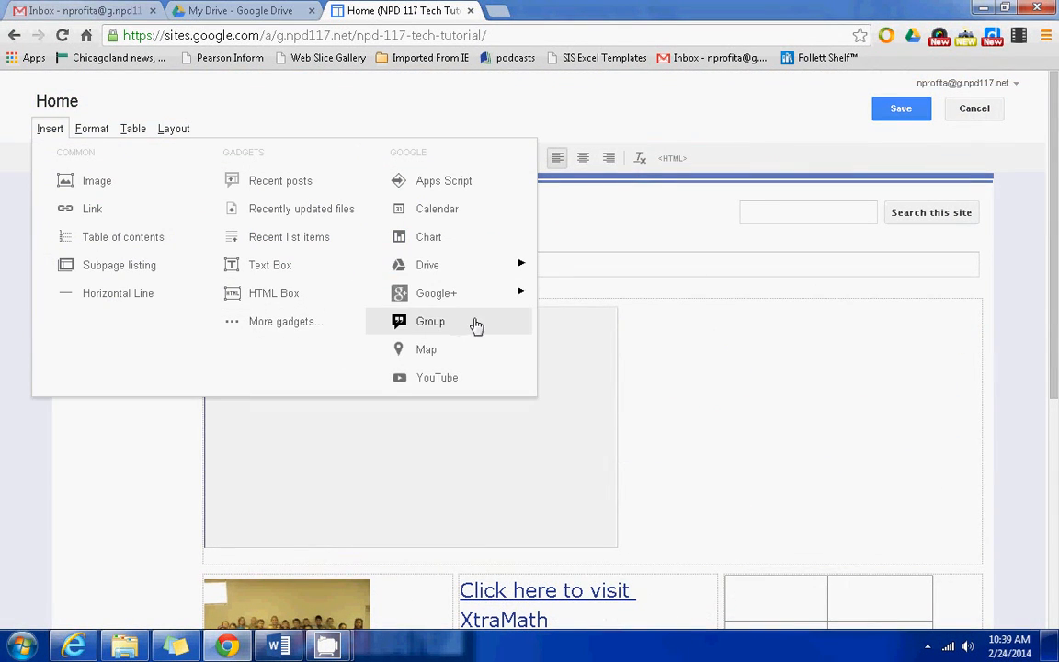
mouse_move(478, 280)
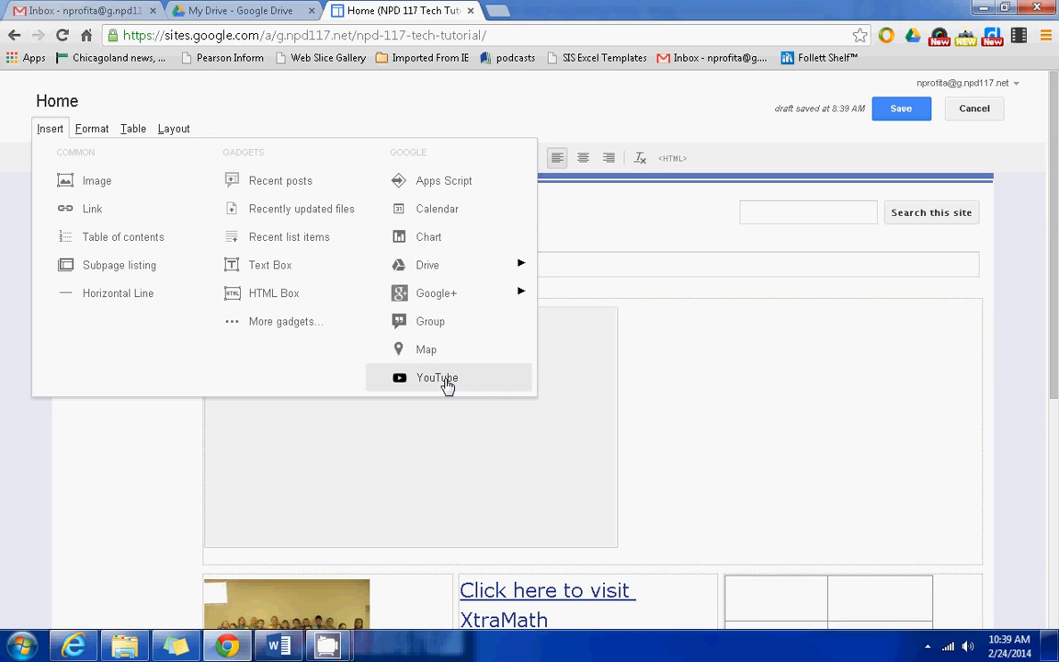
left_click(686, 350)
scroll(1056, 292, "down", 4)
scroll(1033, 274, "up", 4)
scroll(1050, 368, "down", 3)
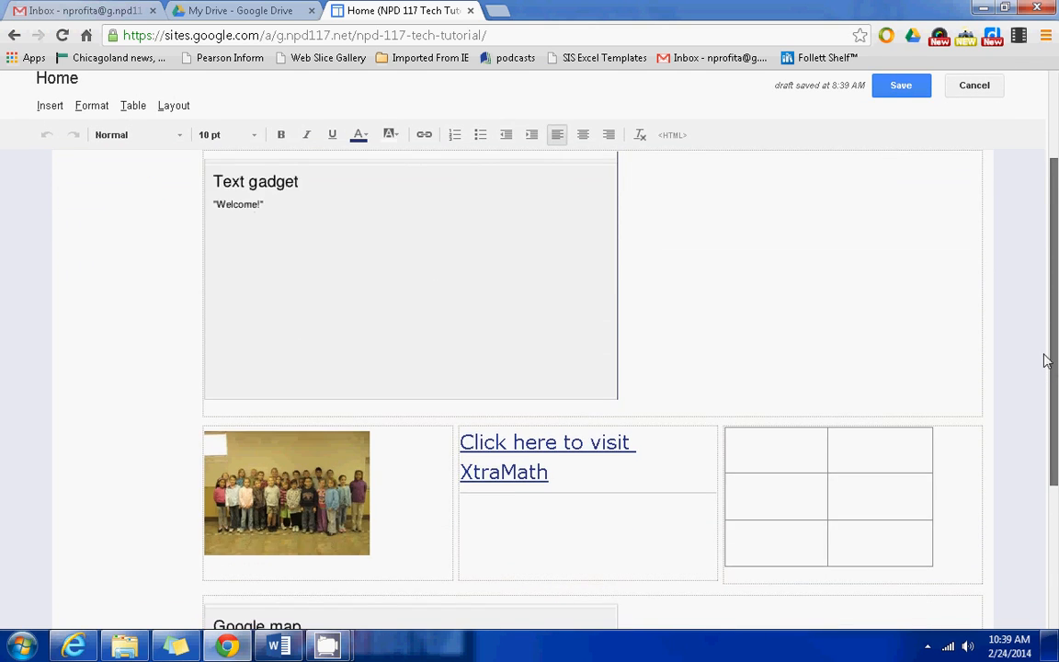
scroll(1017, 189, "up", 3)
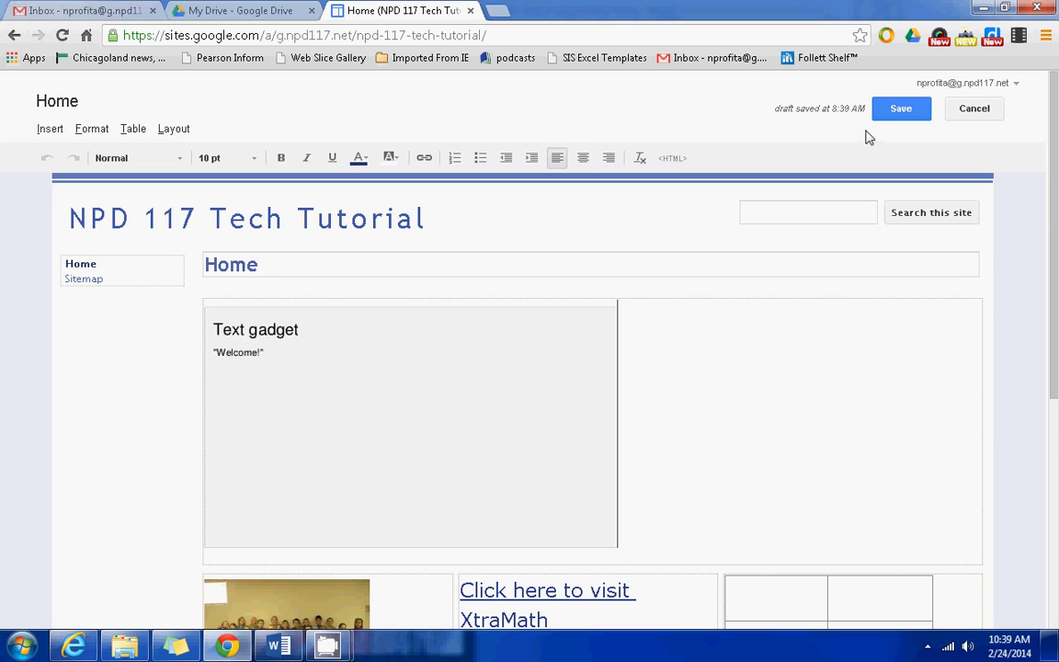
- Save the Home page and create a Web Page named Page 2 of Site, located under Home
left_click(898, 111)
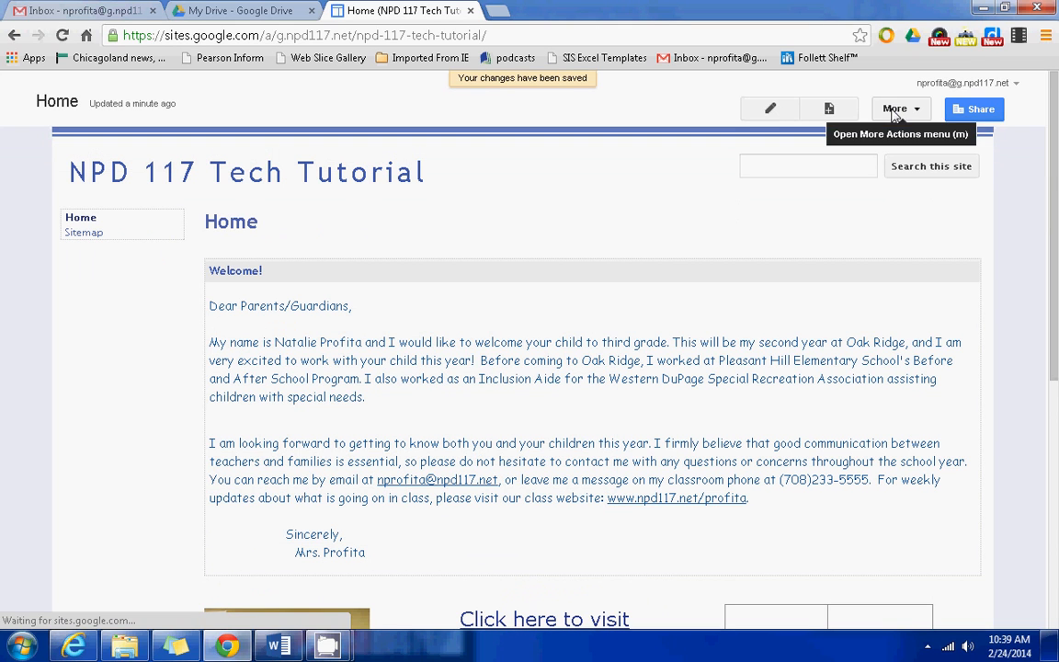
left_click(830, 110)
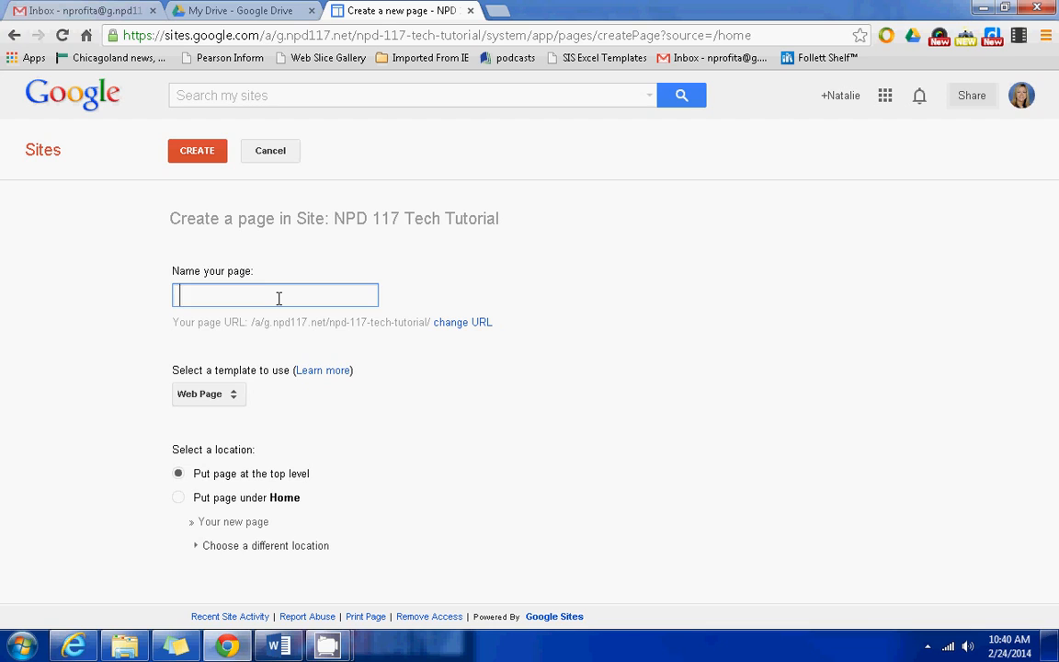
type("Page 2 ")
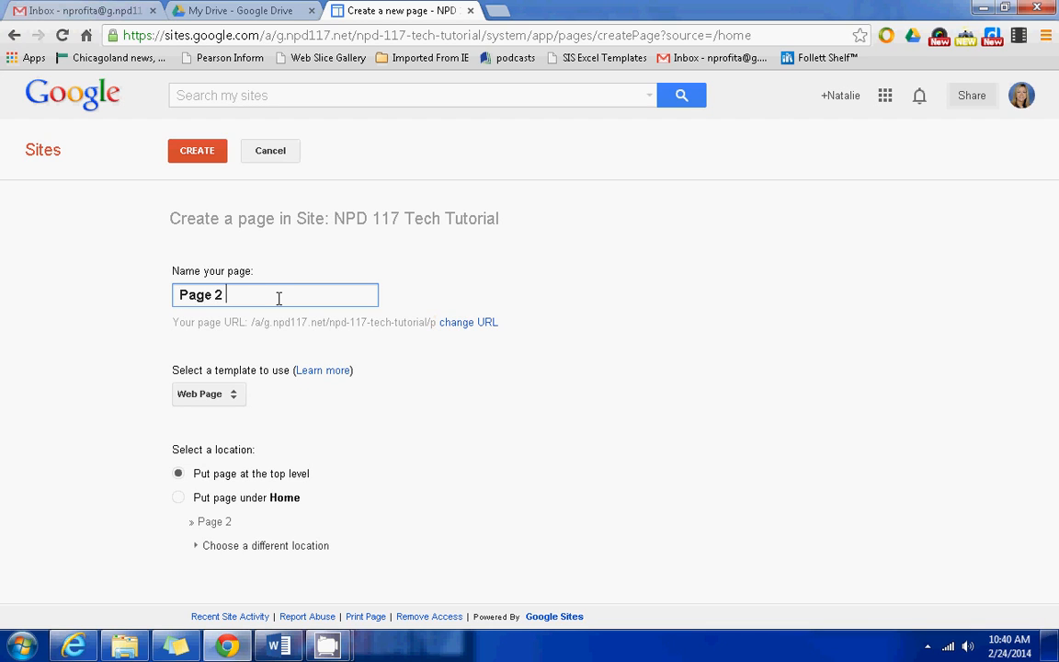
type("of Site")
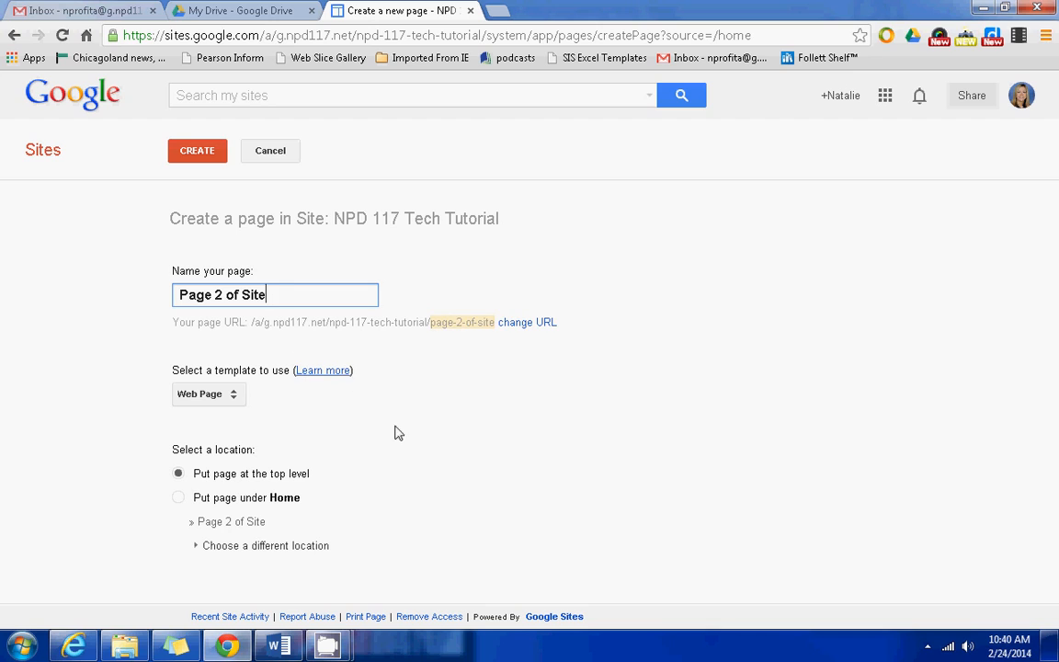
left_click(220, 402)
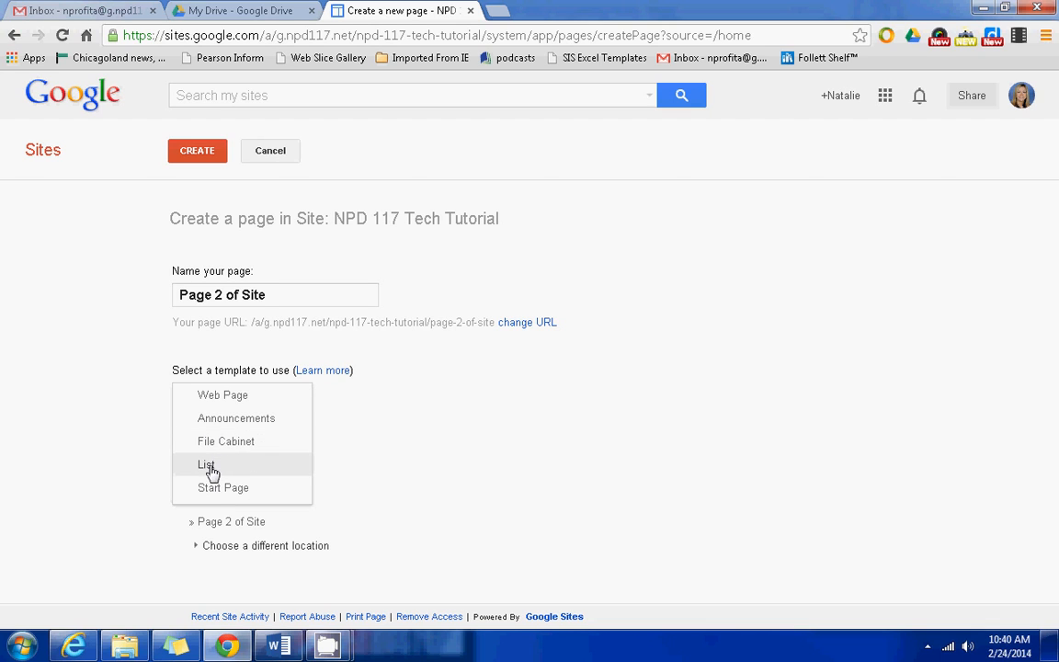
left_click(232, 398)
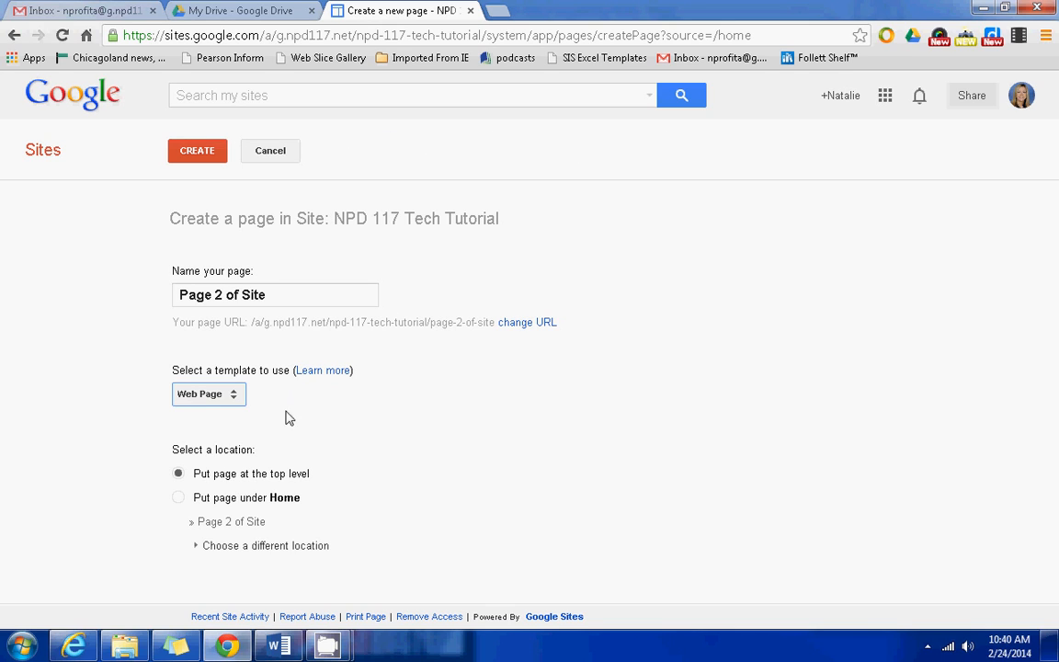
left_click(178, 498)
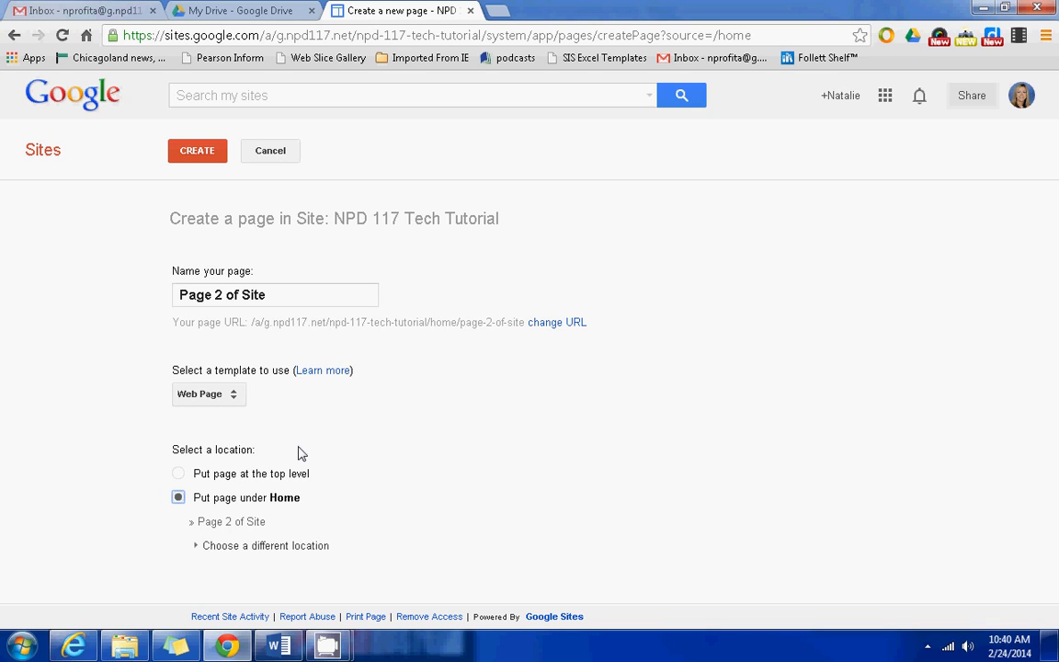
left_click(203, 161)
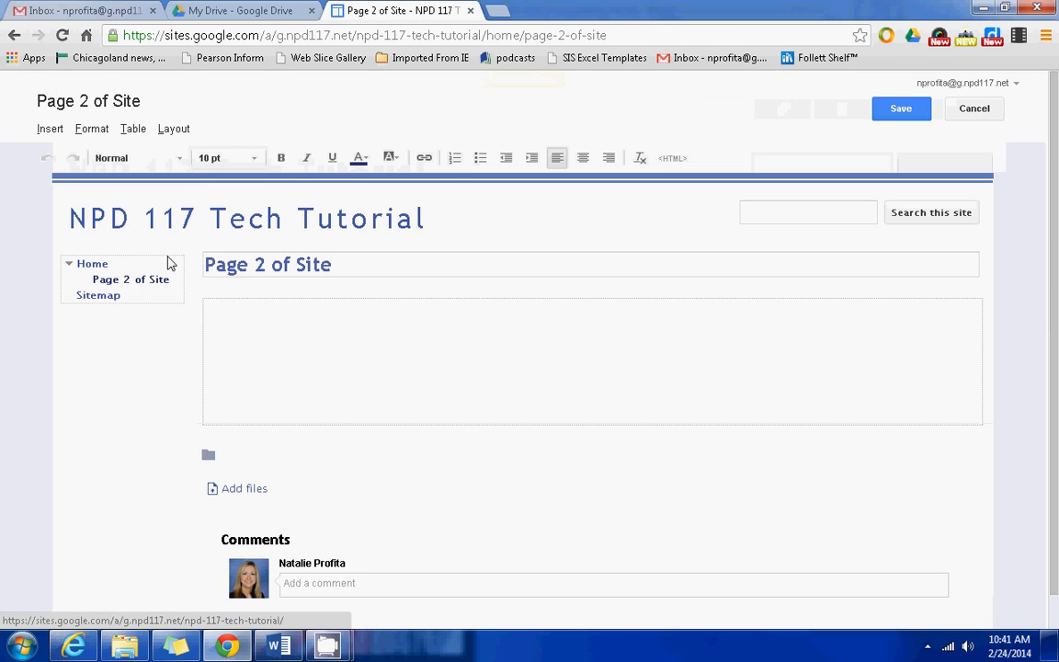
- Visit Home and return to Page 2 of Site through the site navigation, and look over the page's layout, insert and format options
left_click(94, 267)
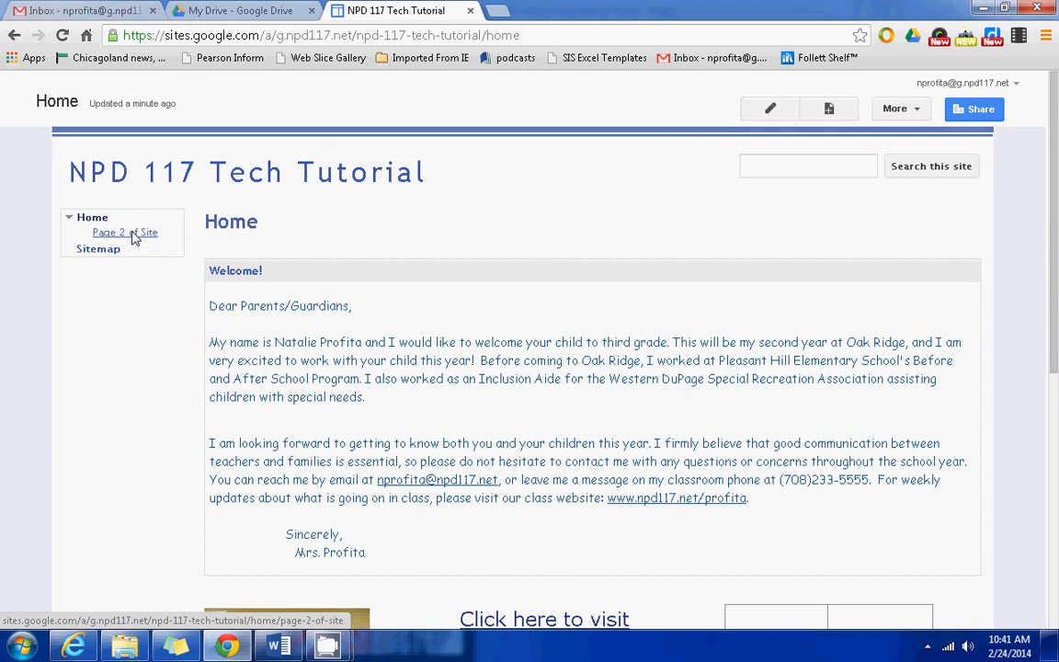
left_click(133, 236)
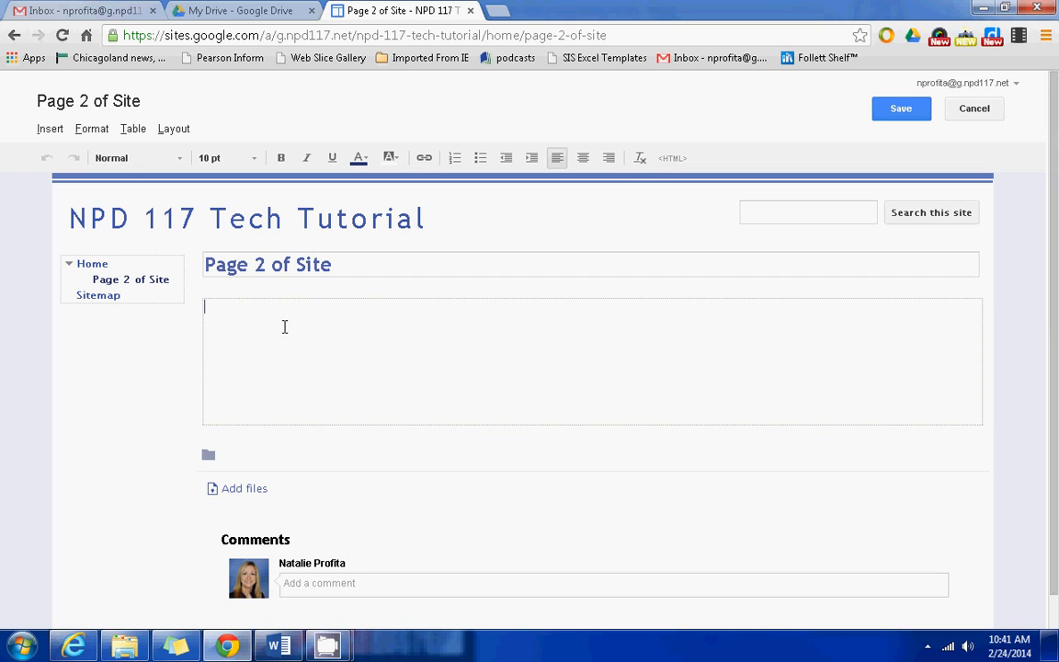
left_click(171, 136)
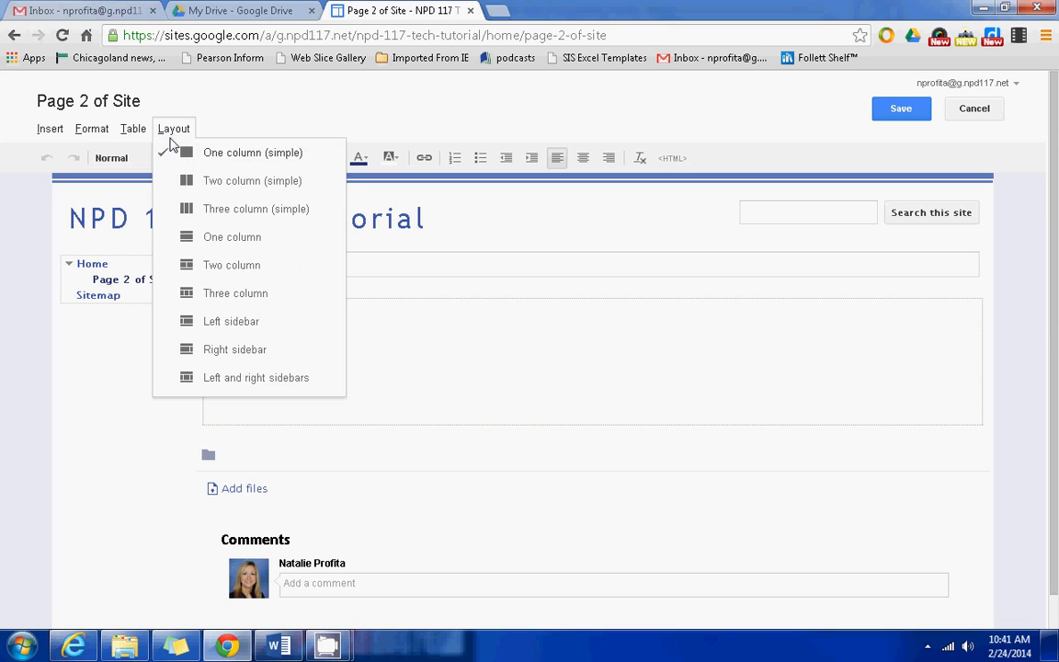
left_click(133, 127)
left_click(133, 127)
mouse_move(32, 129)
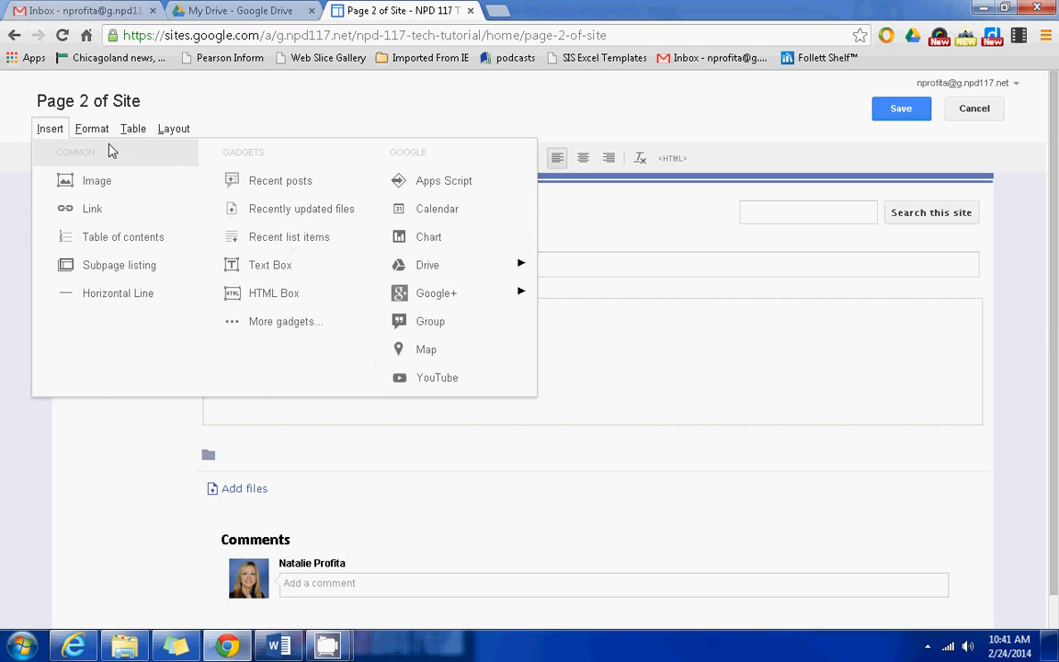
mouse_move(92, 136)
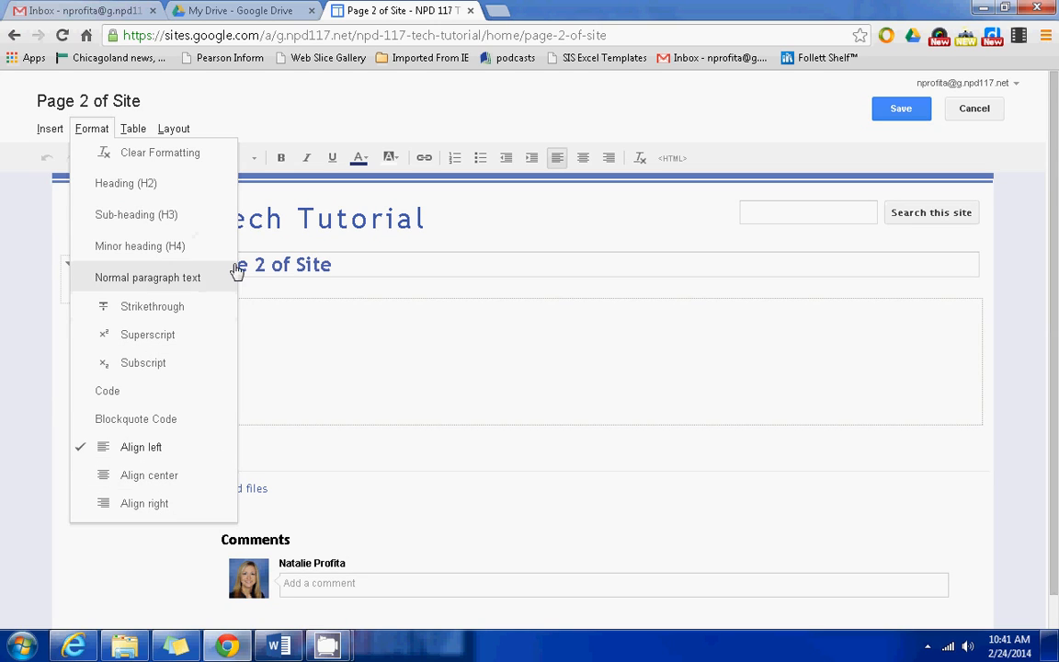
left_click(345, 366)
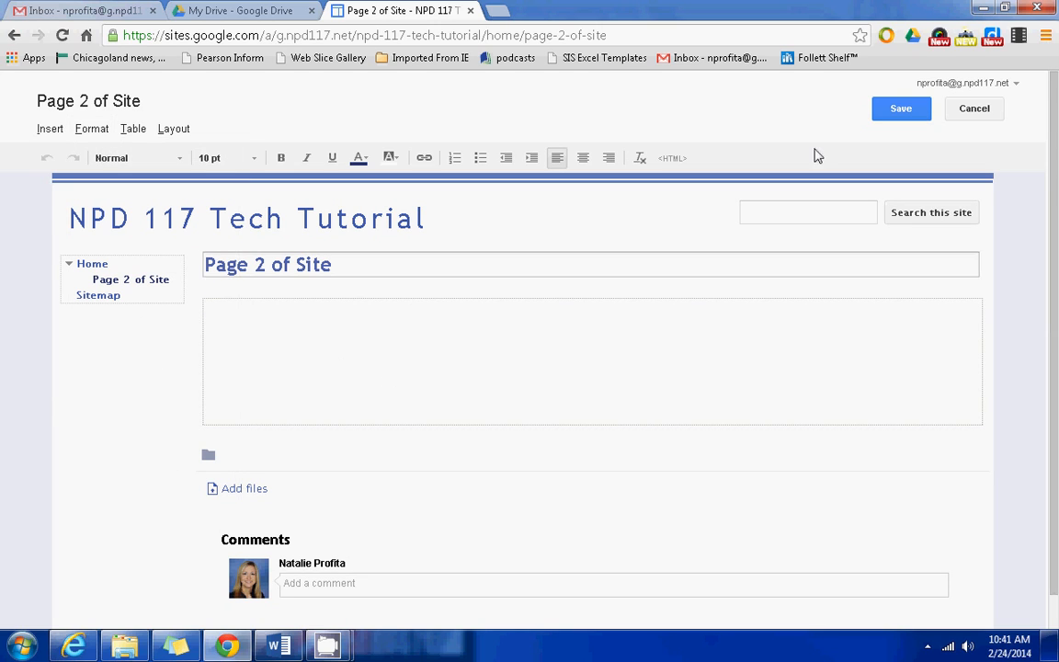
- Save Page 2 of Site and review its revision history before returning to the site's Home page
left_click(901, 119)
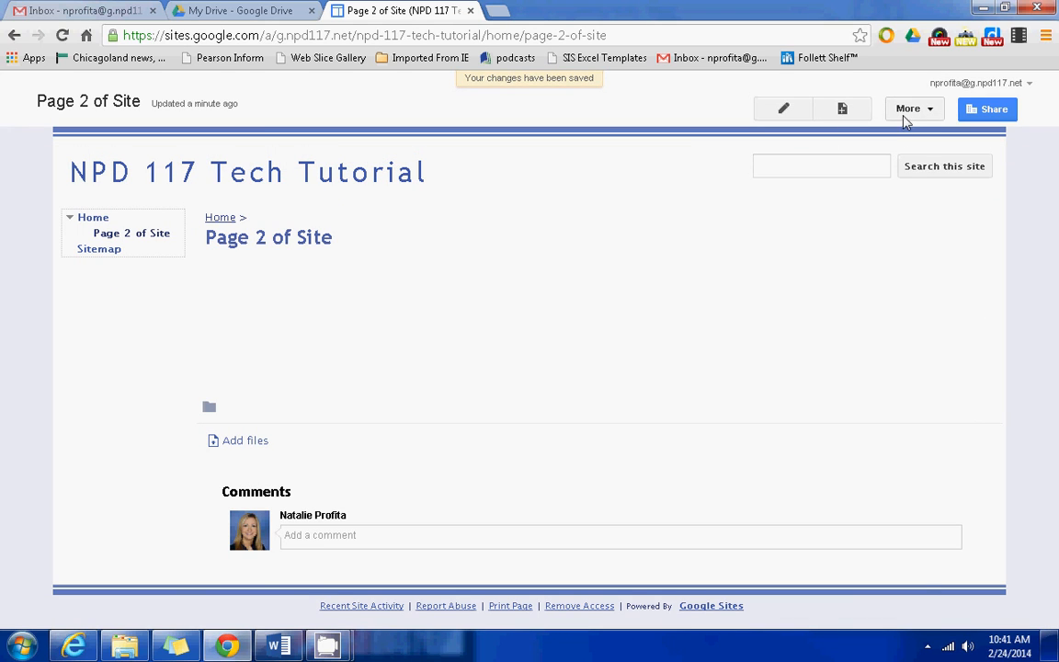
left_click(904, 116)
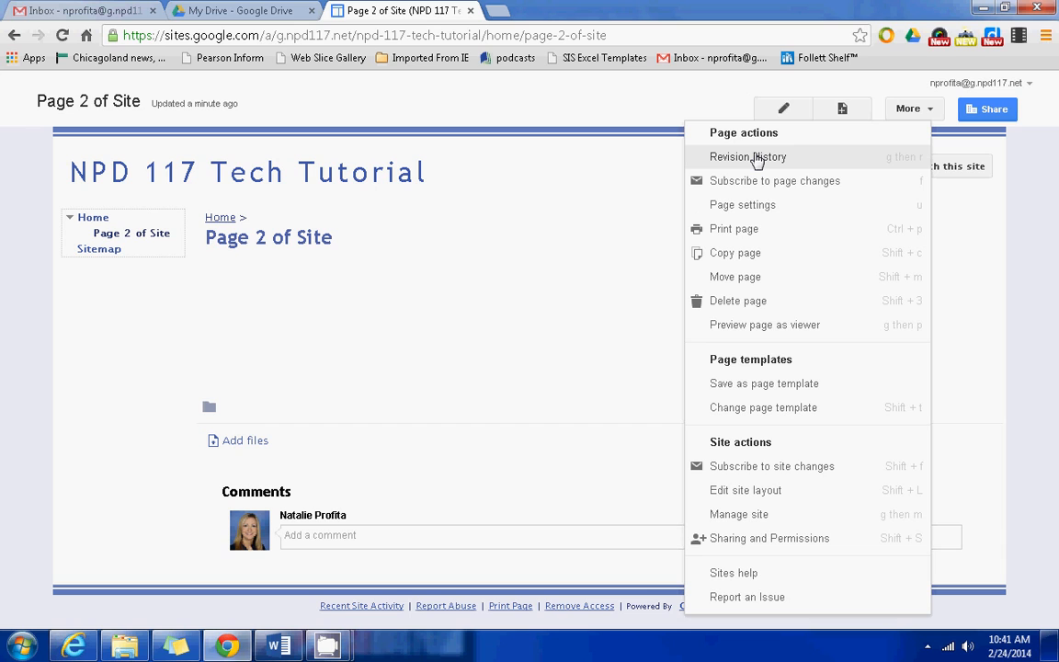
left_click(756, 158)
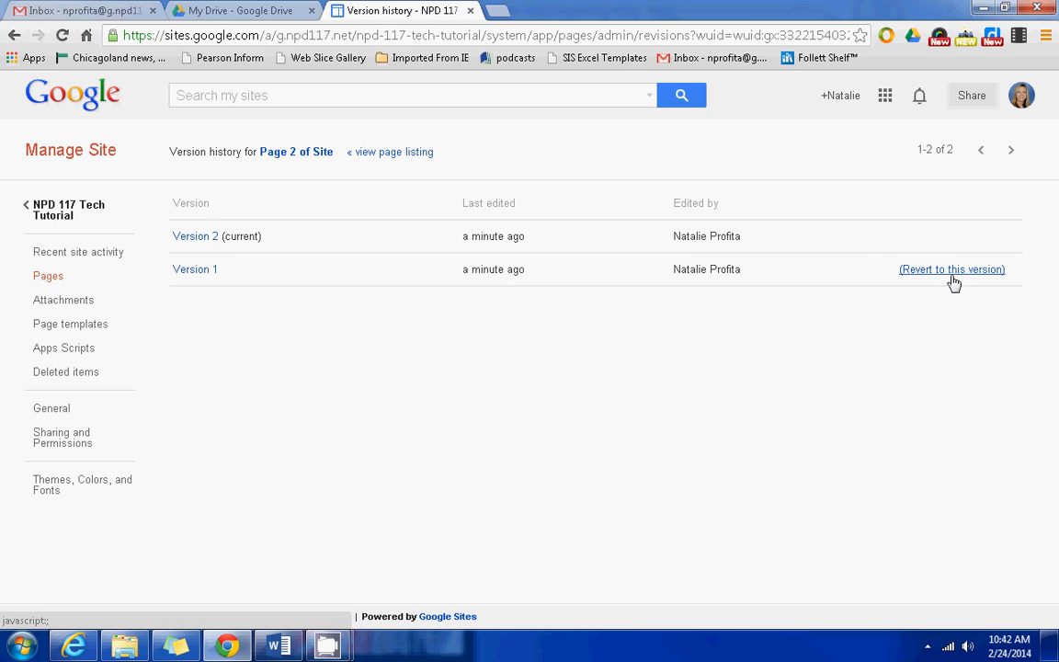
left_click(361, 156)
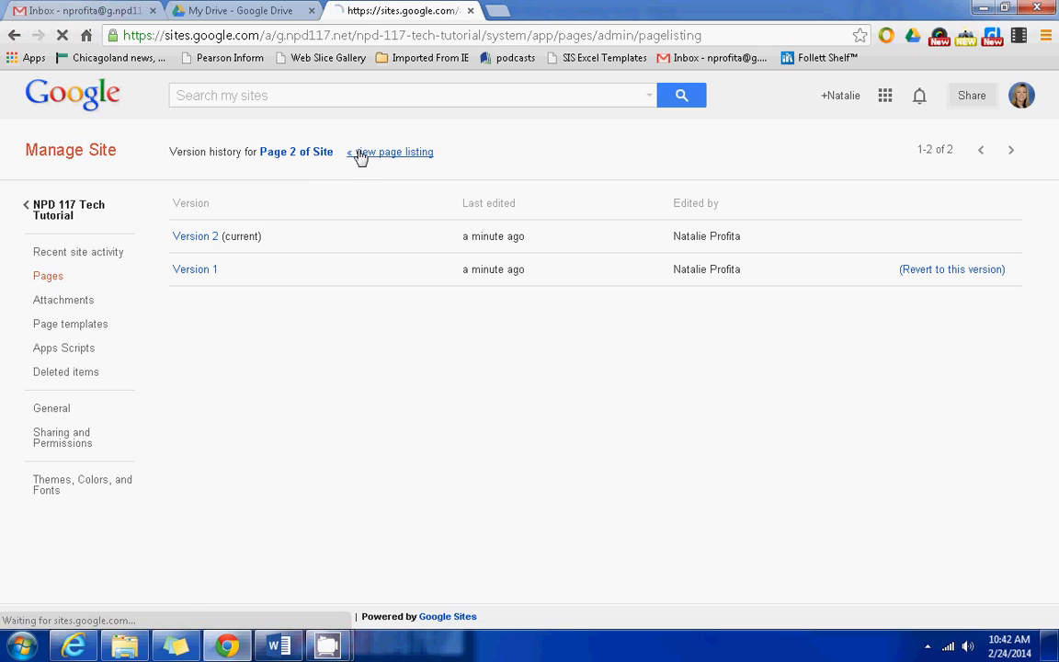
left_click(52, 212)
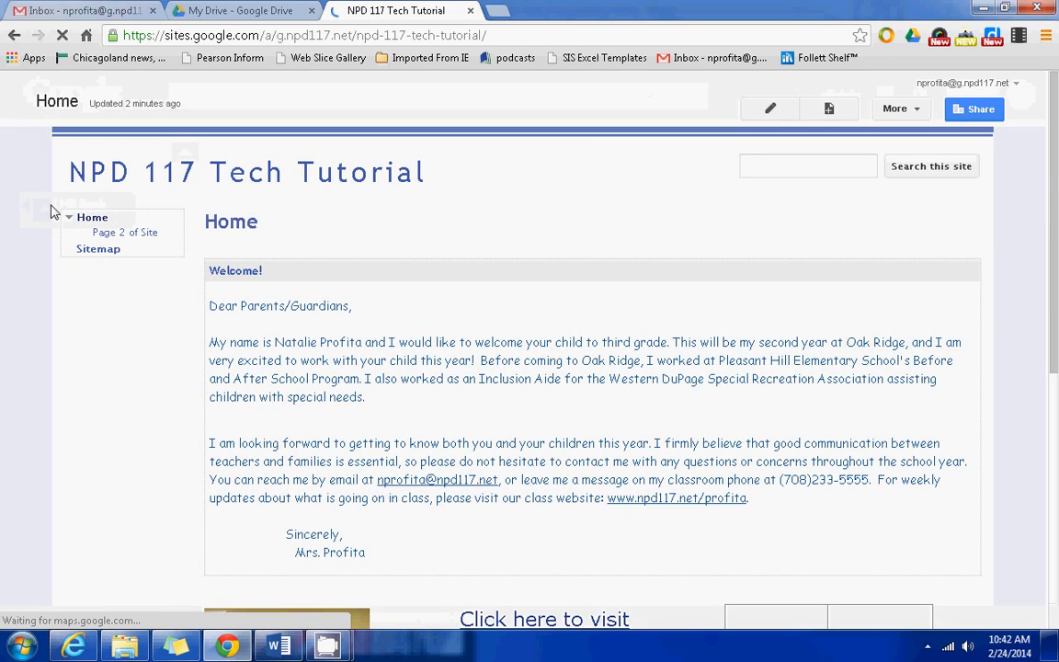
- Preview the Home page as a viewer, look through its content and close the preview
left_click(917, 116)
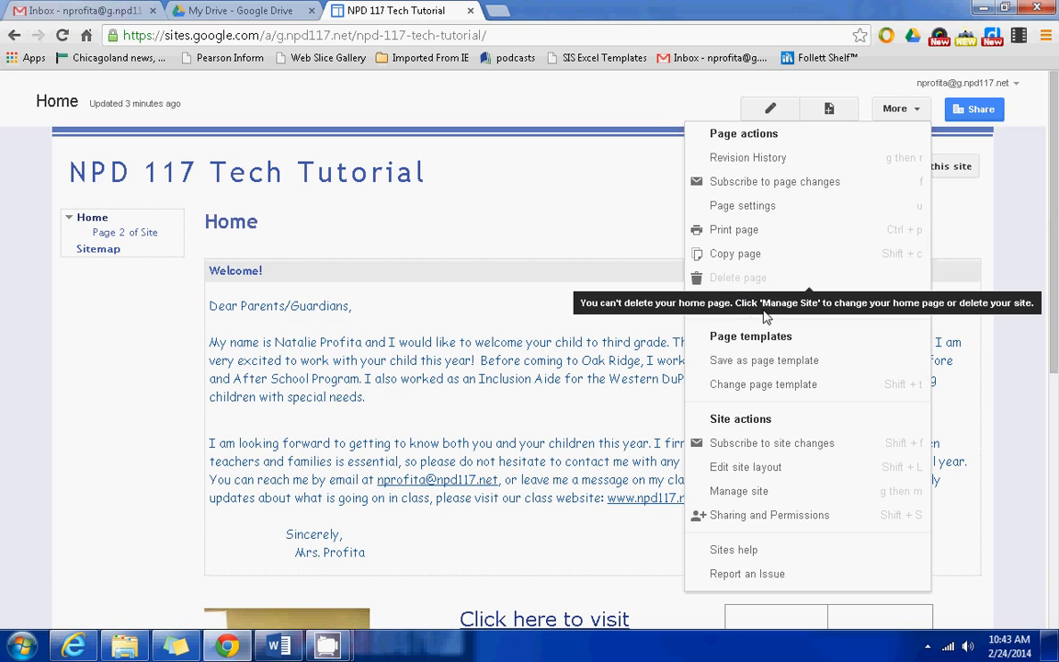
left_click(736, 304)
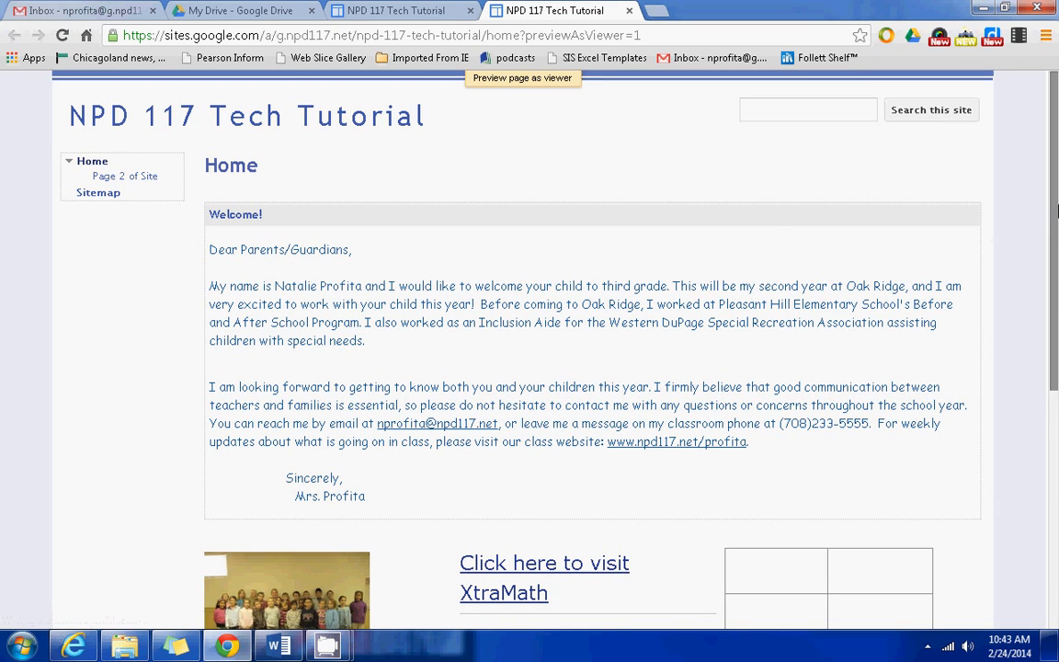
scroll(1057, 336, "down", 2)
left_click_drag(1056, 333, 1041, 97)
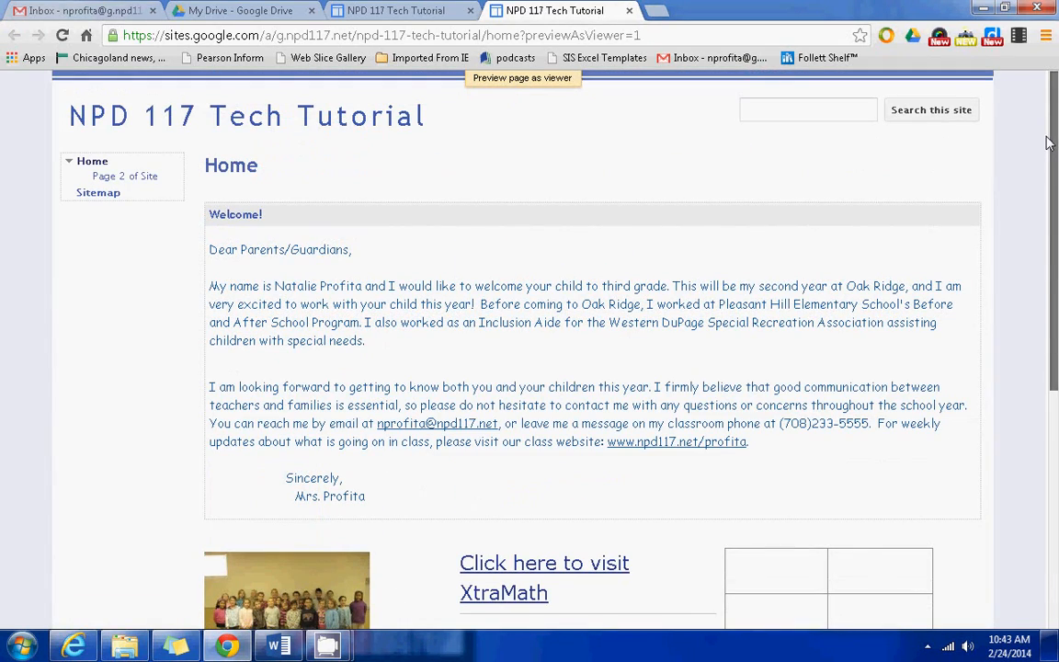
left_click_drag(1055, 212, 1035, 92)
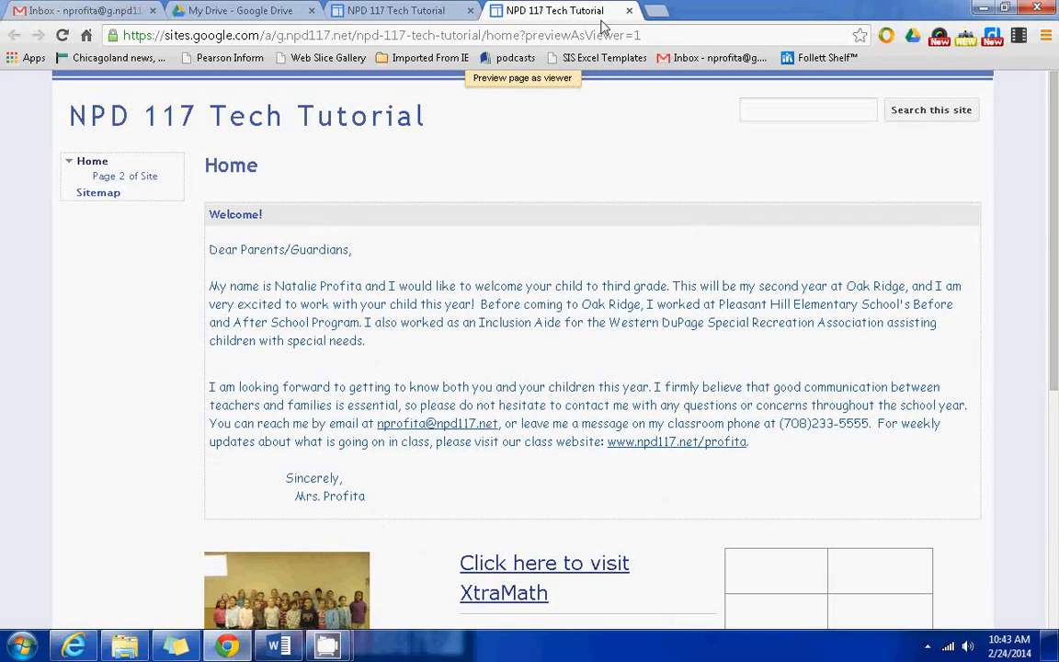
left_click(629, 10)
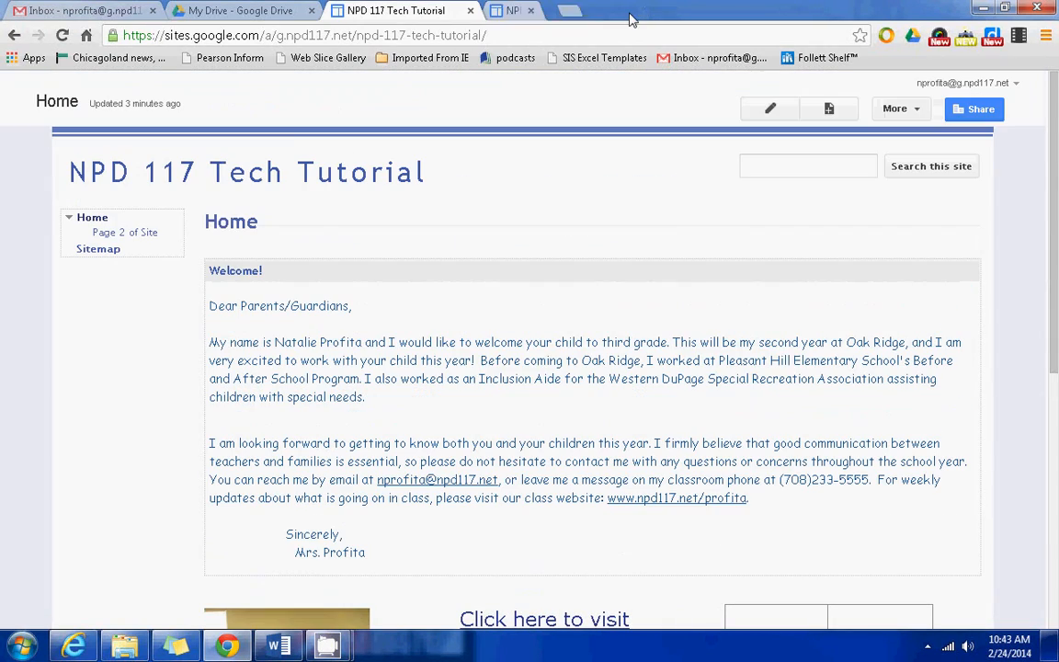
- Open the site layout for editing and examine the site header's height, alignment and logo options
left_click(894, 112)
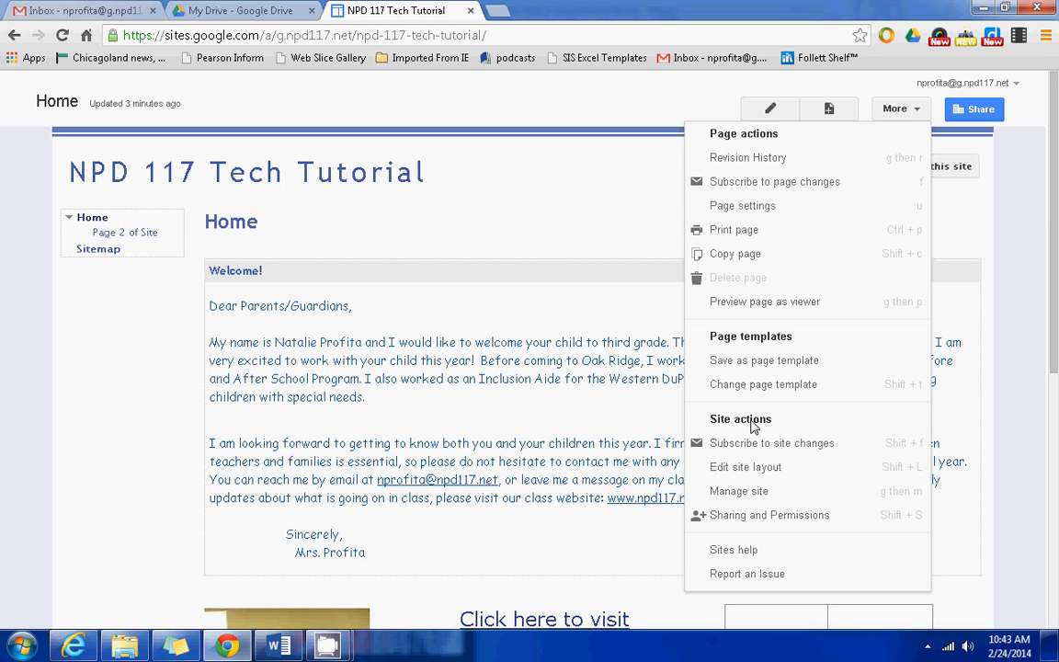
left_click(743, 469)
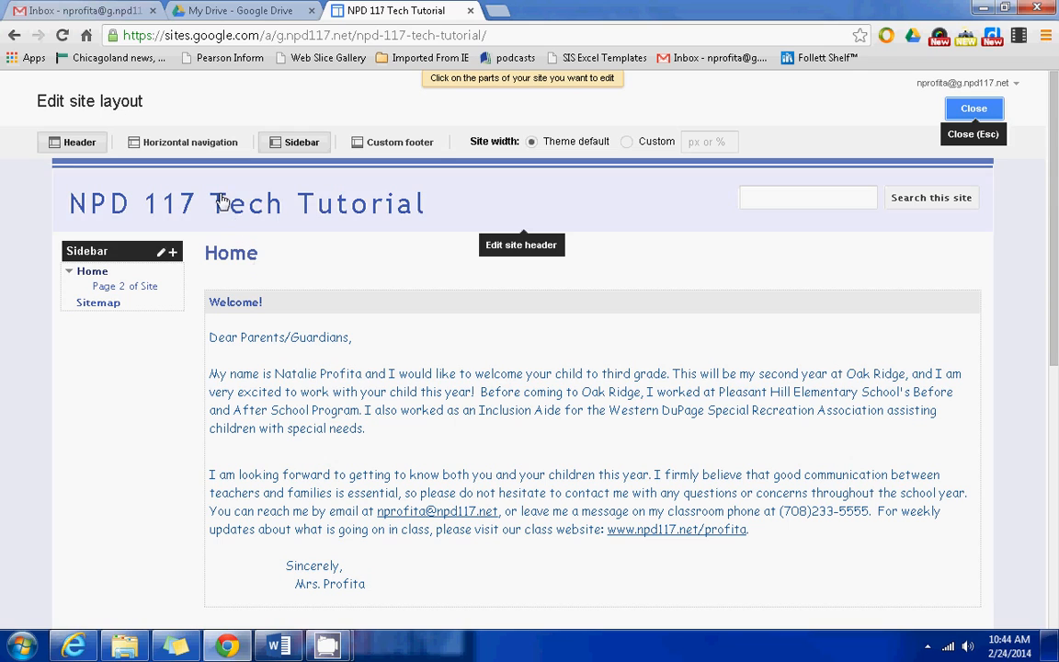
left_click(198, 218)
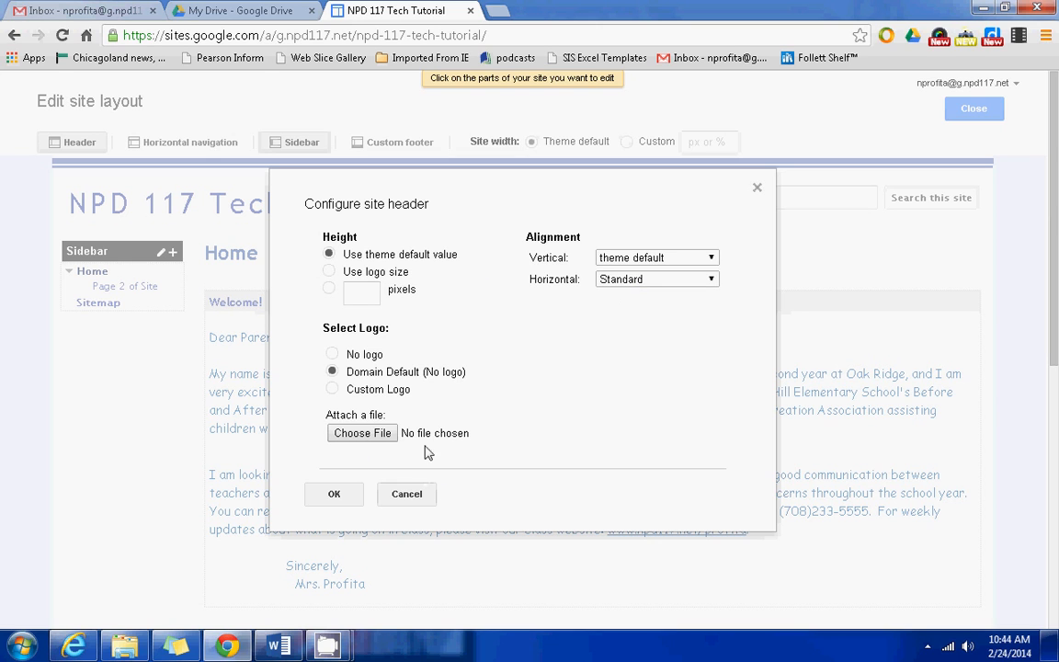
left_click(404, 494)
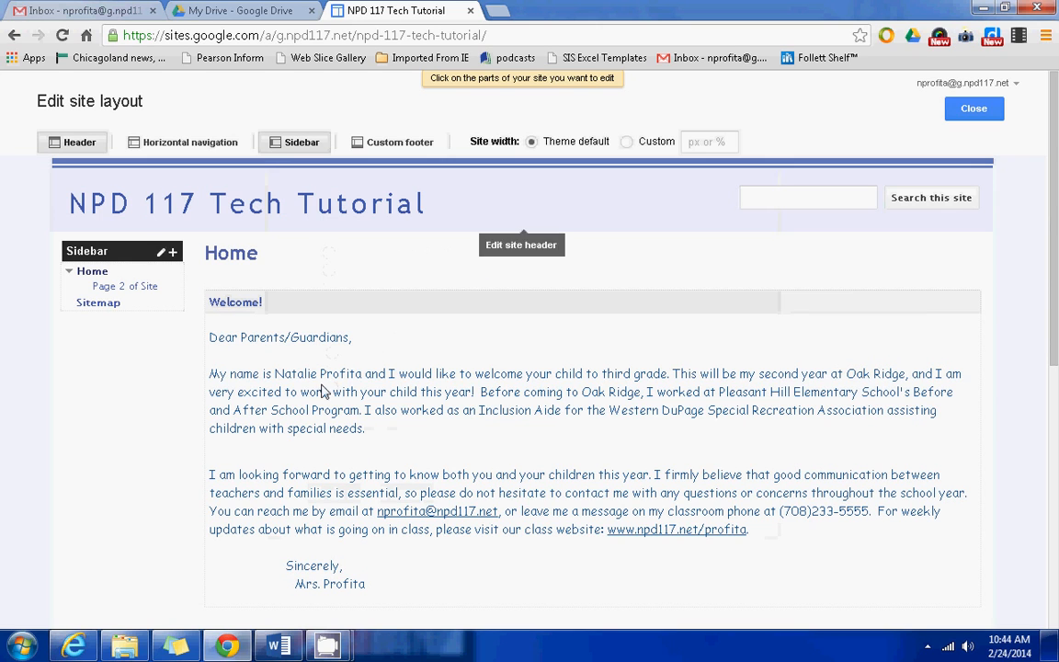
- Increase the sidebar's pixel width in the site layout, keeping it displayed on the left
left_click(161, 254)
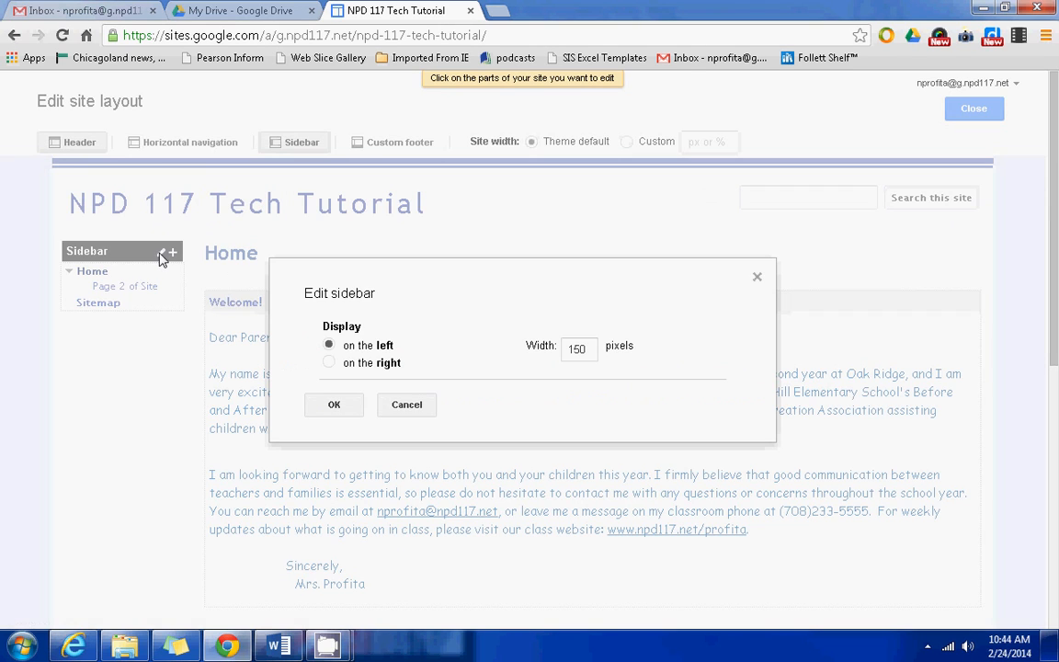
left_click_drag(574, 355, 556, 357)
left_click(351, 413)
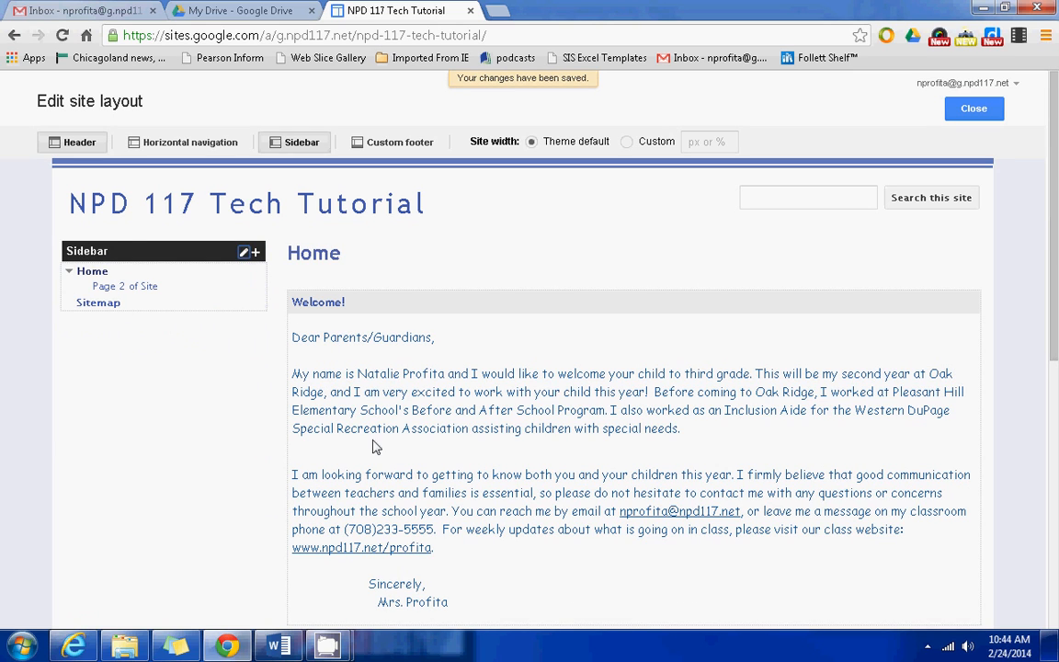
- Try horizontal navigation on the site, disable it again and leave site layout editing
left_click(199, 140)
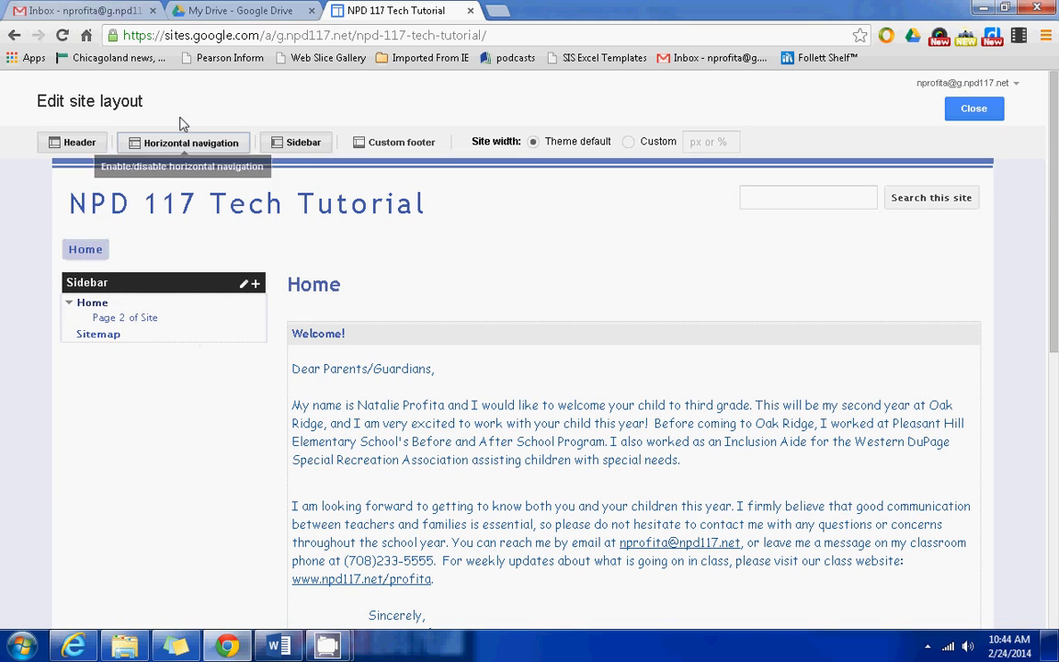
left_click(159, 144)
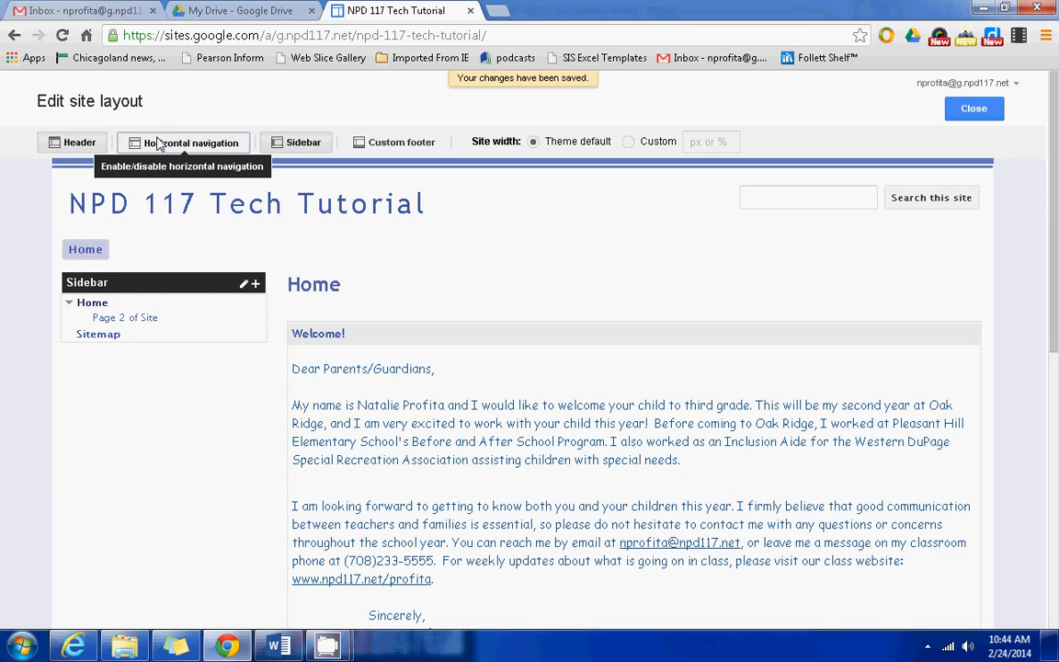
left_click(963, 117)
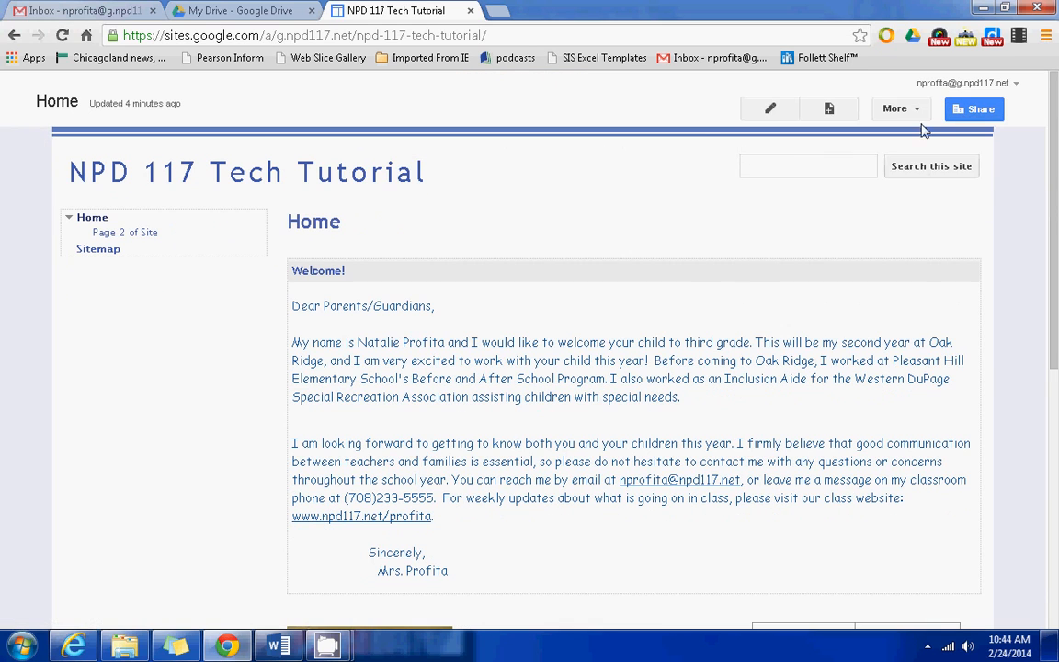
- Open the site's management settings and examine the general options for site name, categories, description, landing page and search
left_click(916, 113)
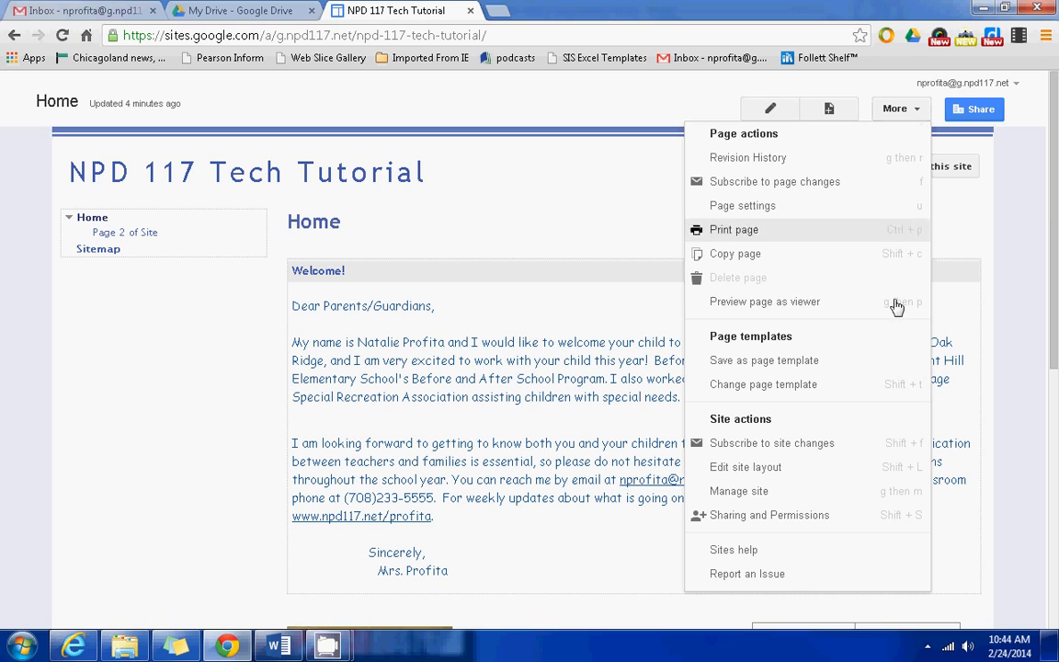
left_click(749, 494)
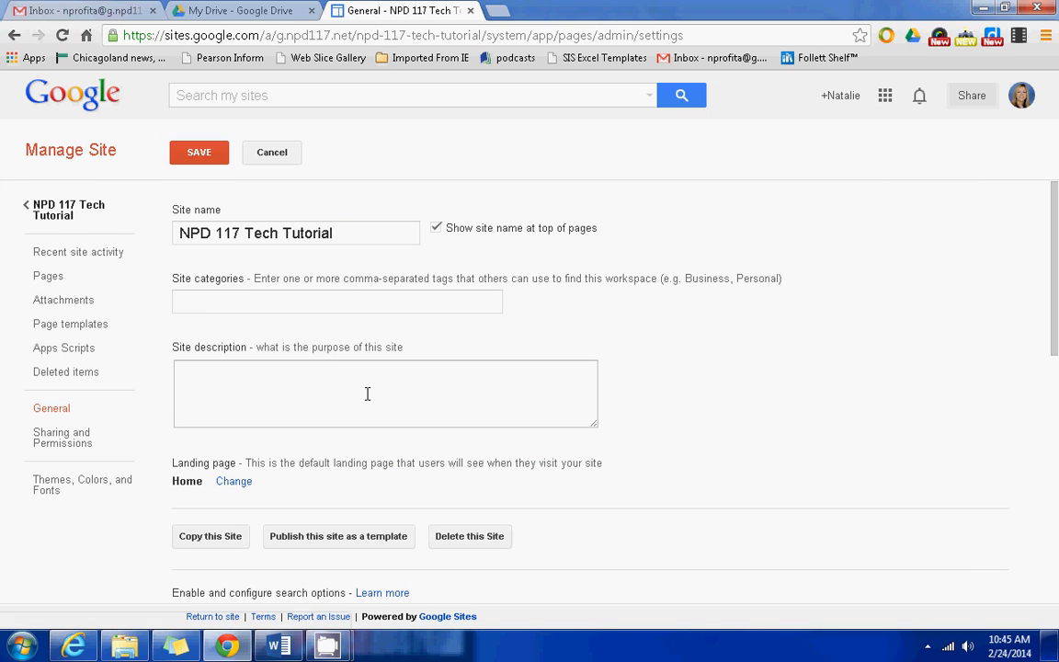
scroll(467, 387, "down", 3)
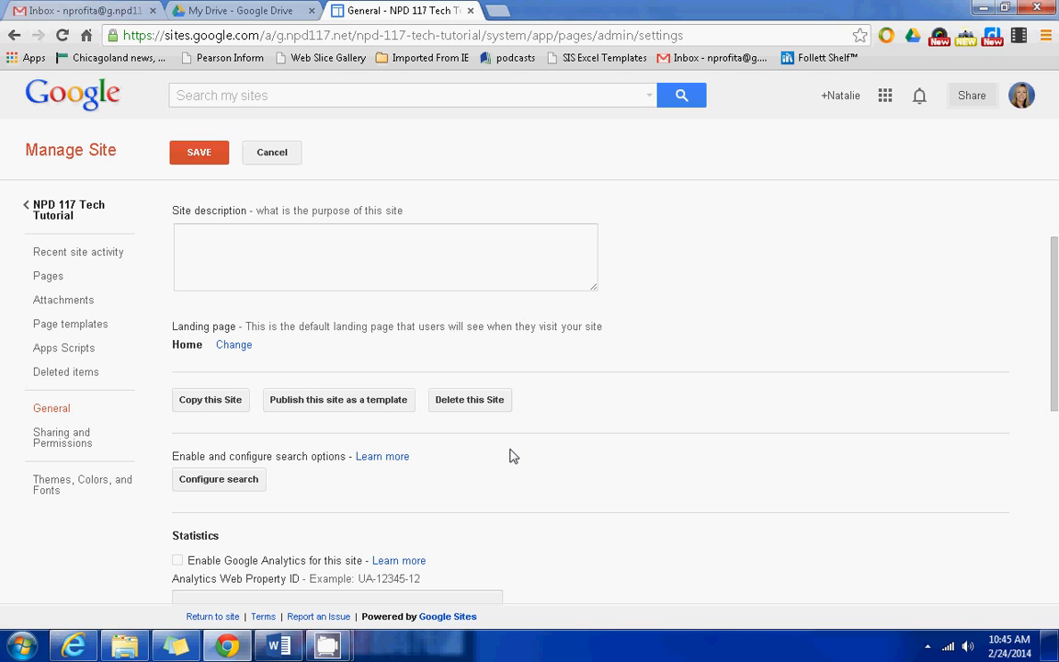
scroll(1035, 211, "up", 3)
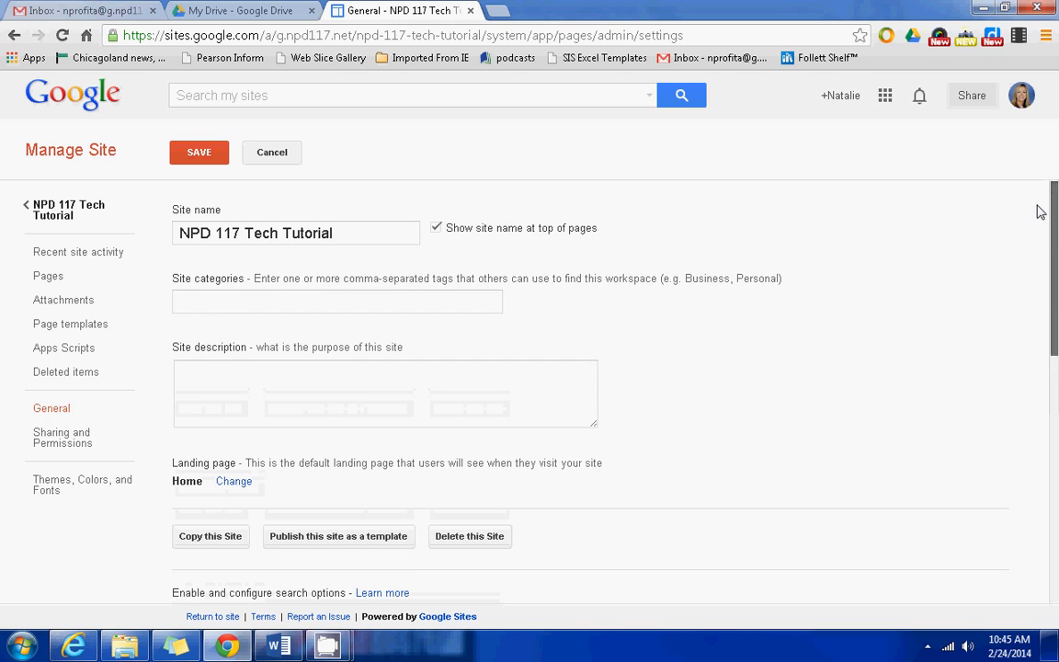
left_click(283, 298)
left_click(269, 392)
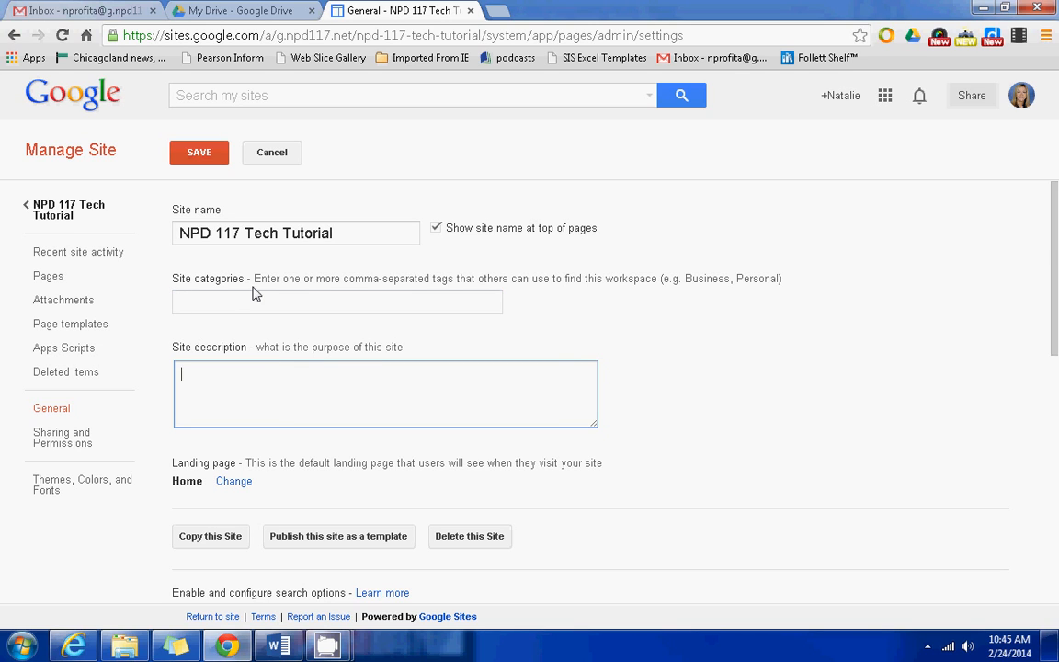
left_click(437, 229)
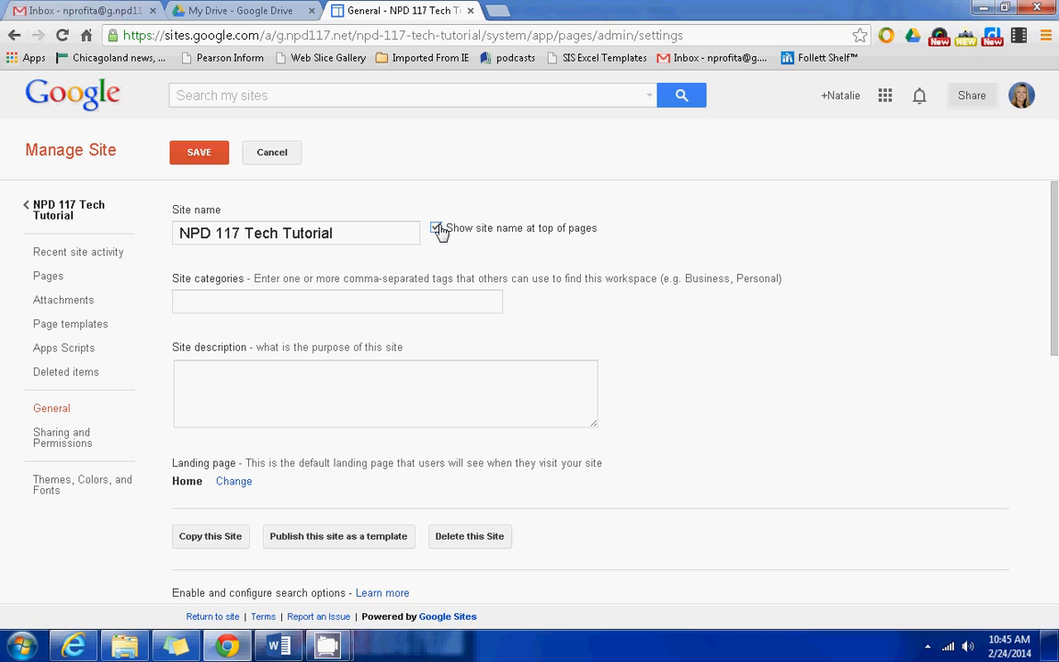
- Review the site's page hierarchy, attachments, page templates and deleted items, and return to the general settings
left_click(49, 276)
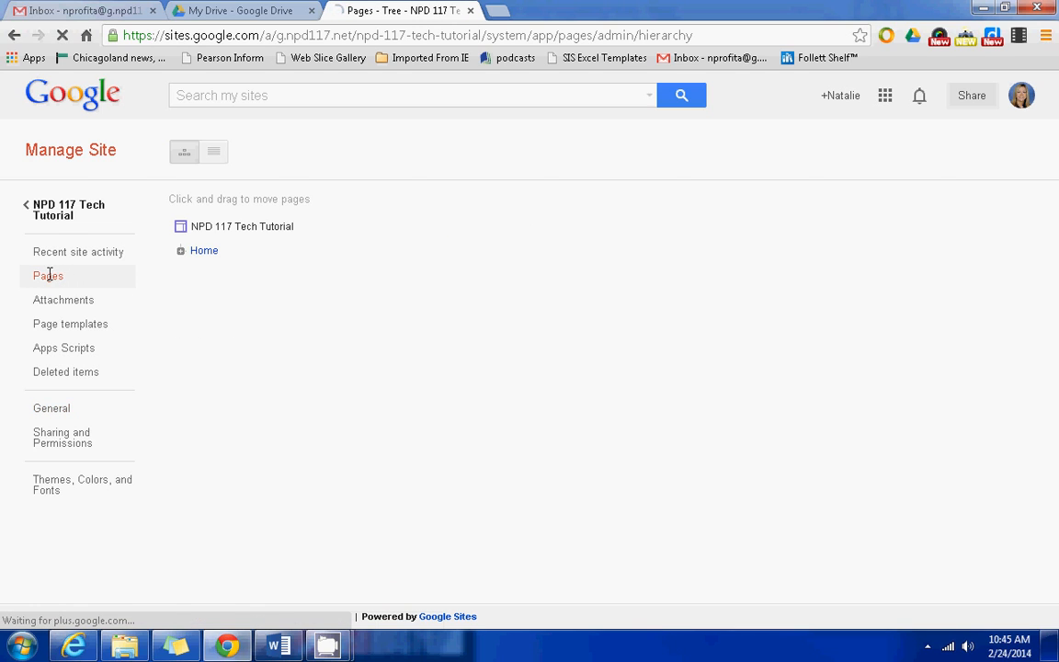
left_click(181, 252)
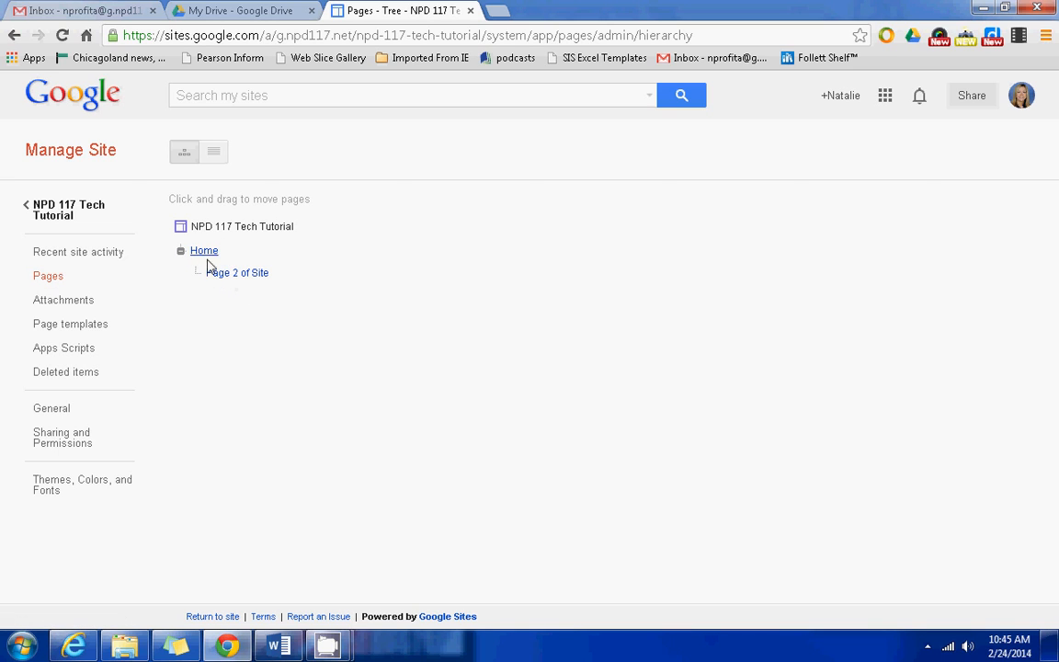
left_click(49, 308)
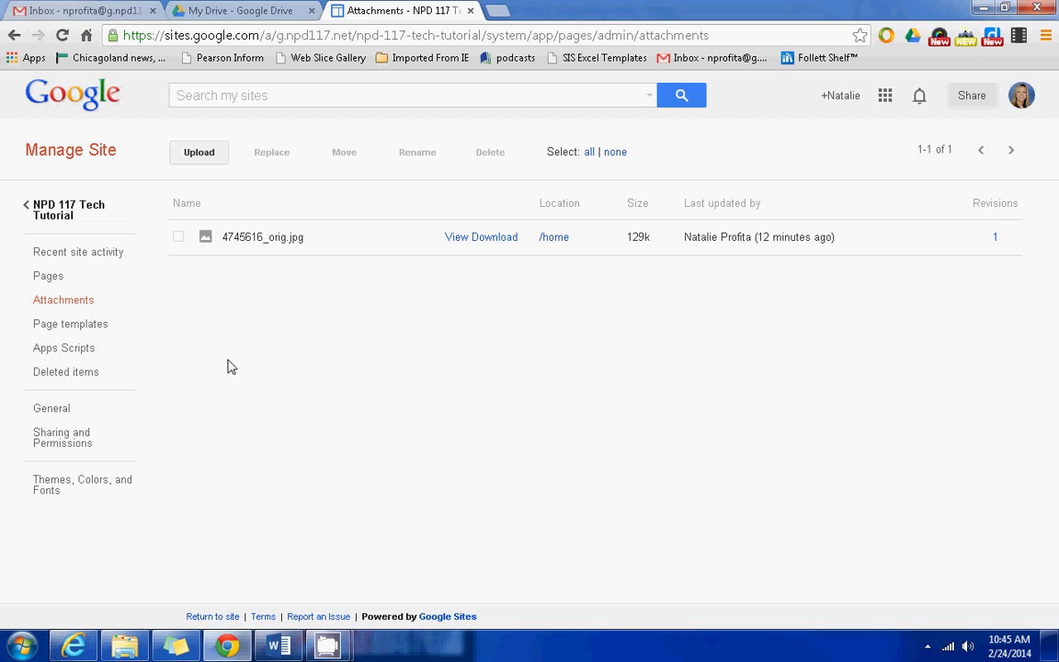
left_click(78, 322)
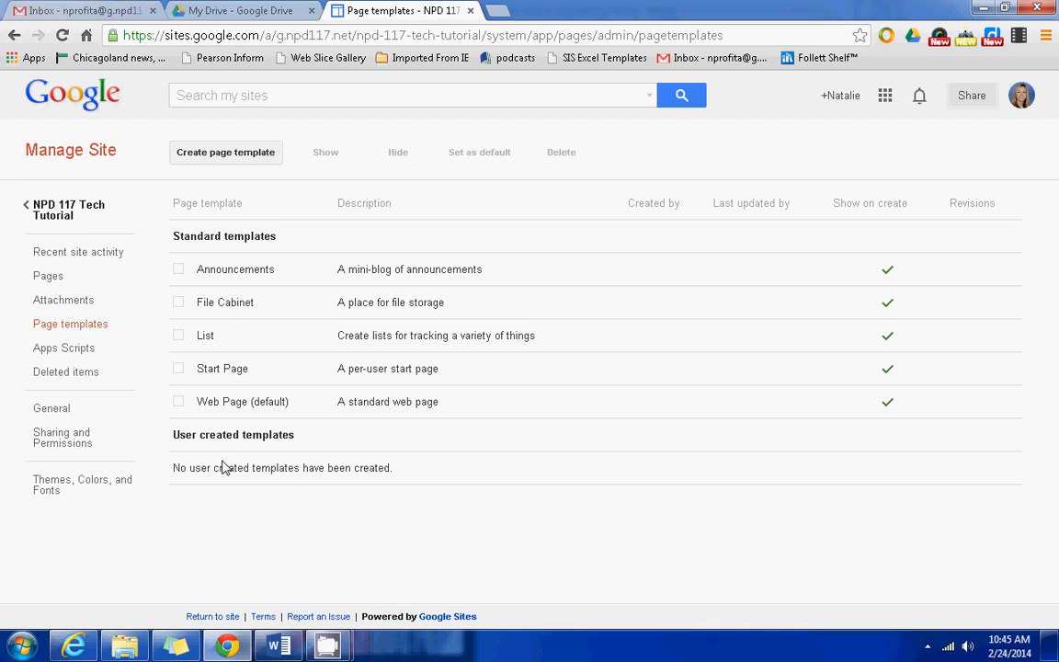
left_click(69, 377)
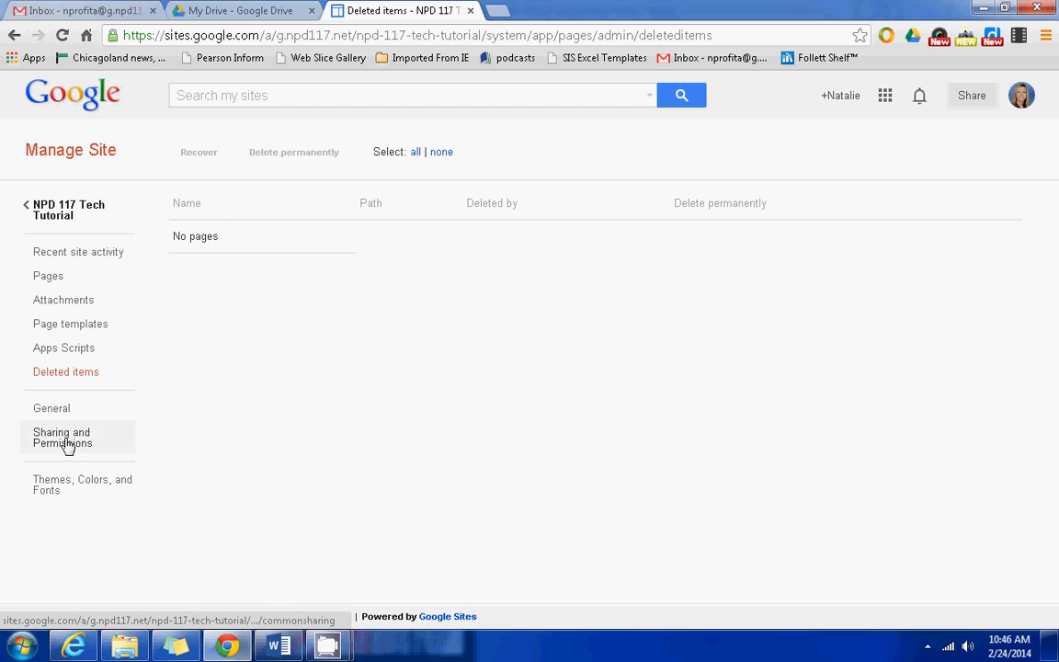
left_click(55, 409)
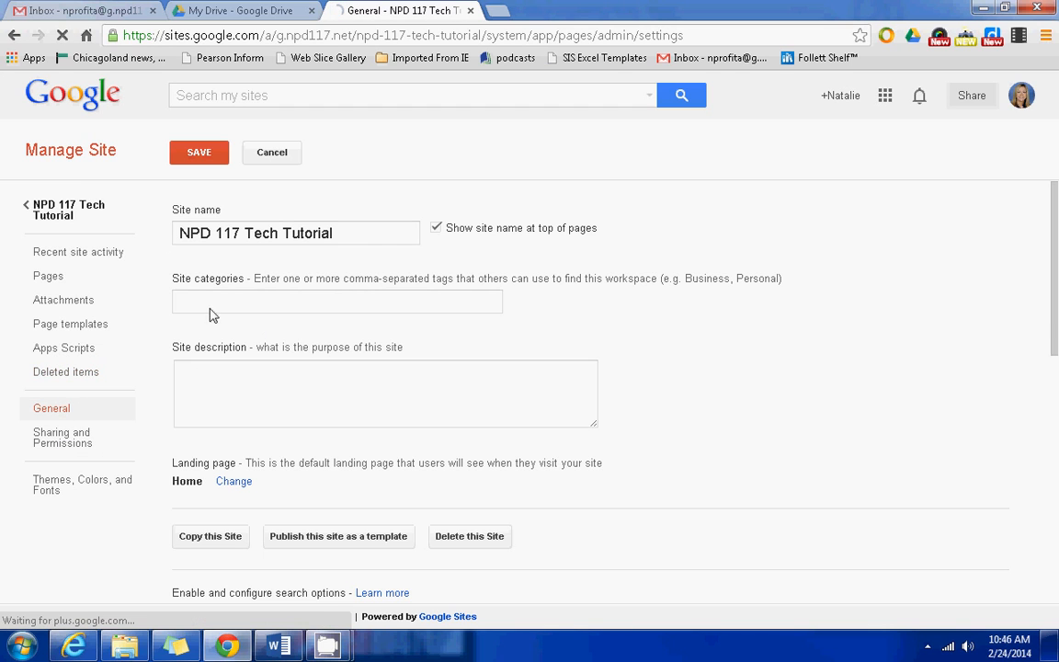
- Set the site's visibility to people at North Palos School District 117 with the link, give them view access and save
left_click(83, 438)
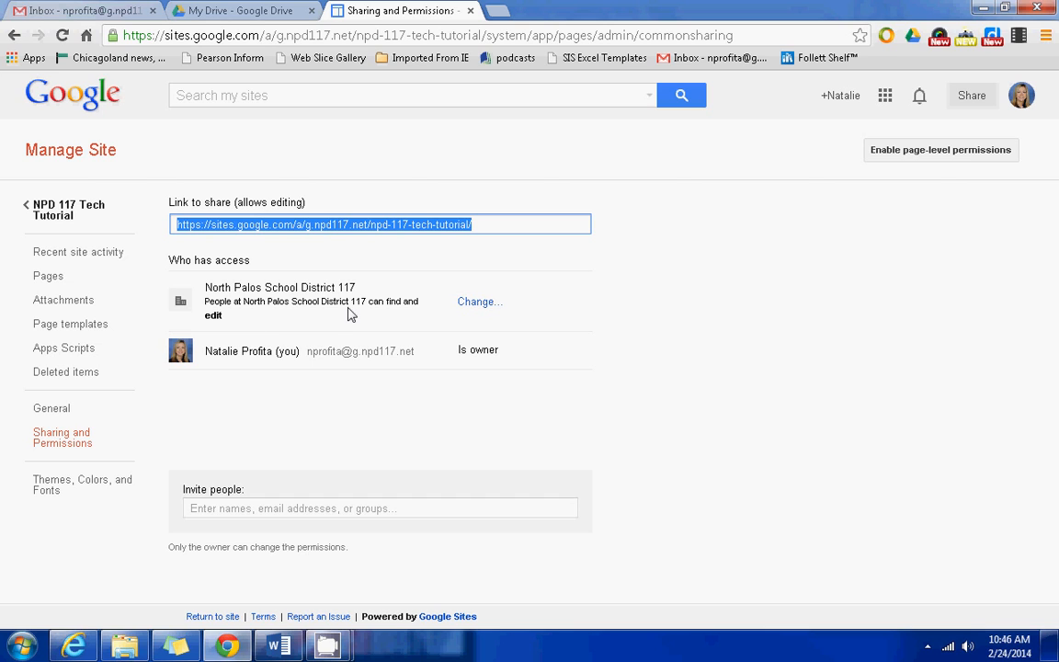
left_click(478, 303)
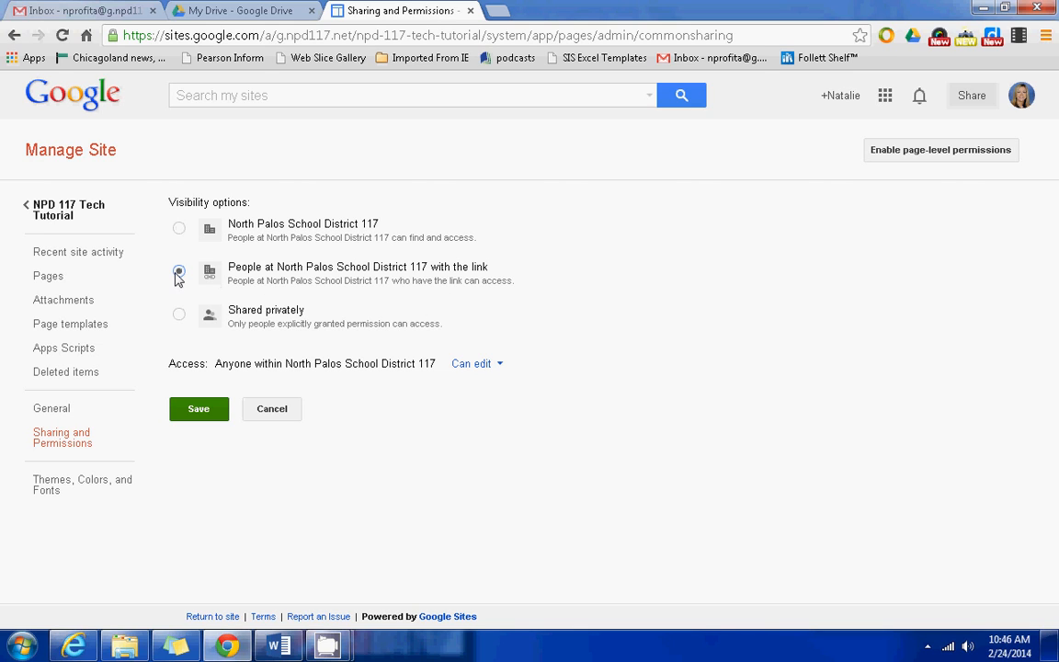
left_click(478, 364)
left_click(461, 337)
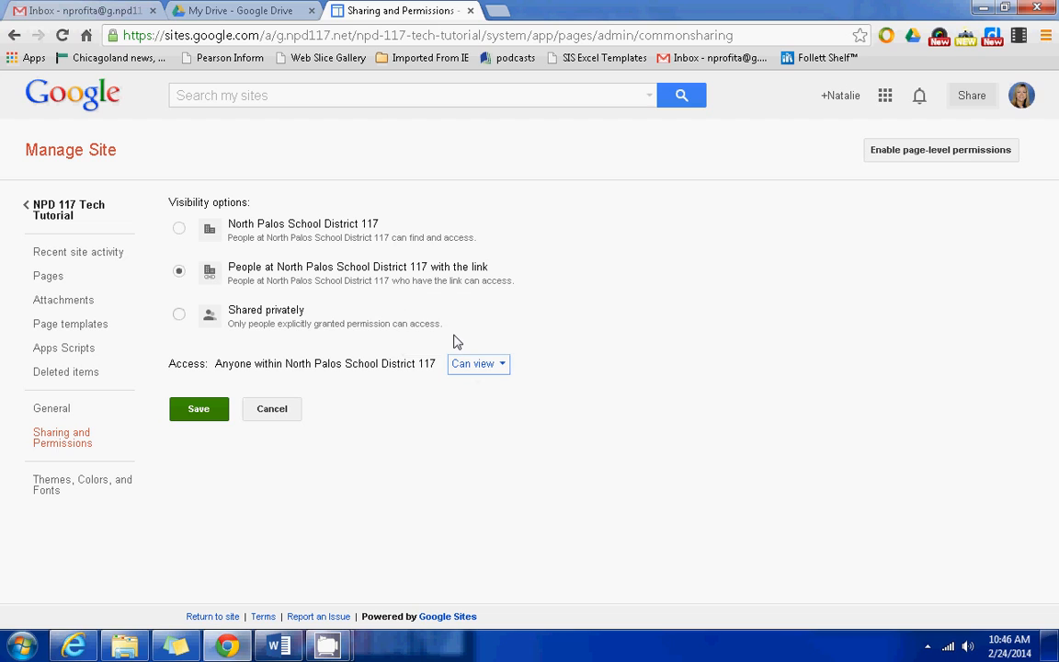
left_click(196, 411)
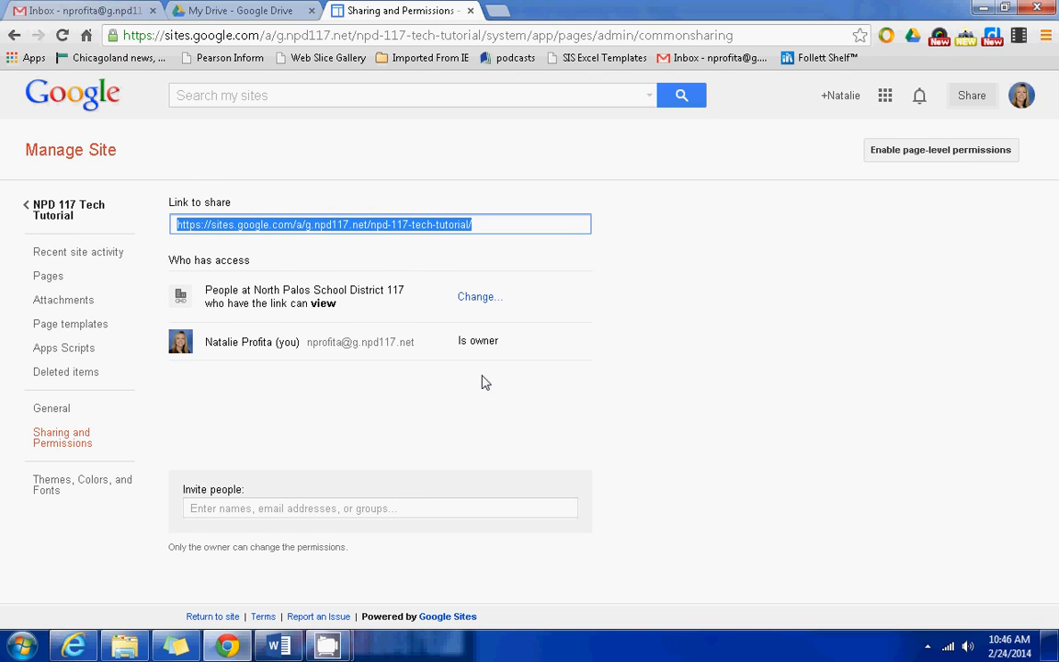
- Examine the access levels available for invited people, and check the site's visibility options without changing them
left_click(266, 509)
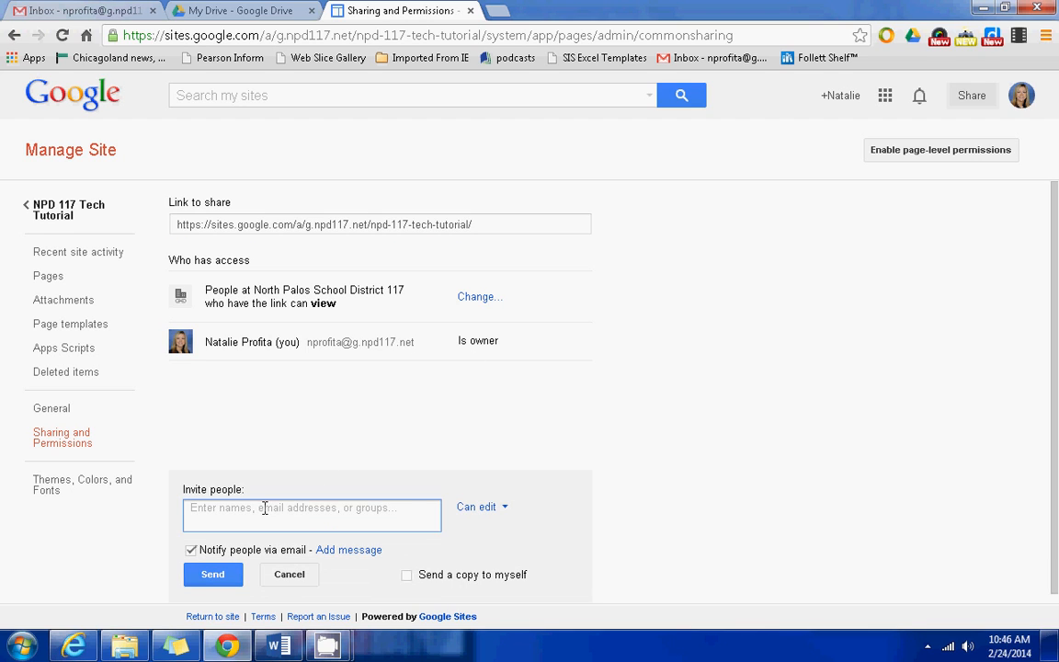
left_click(497, 519)
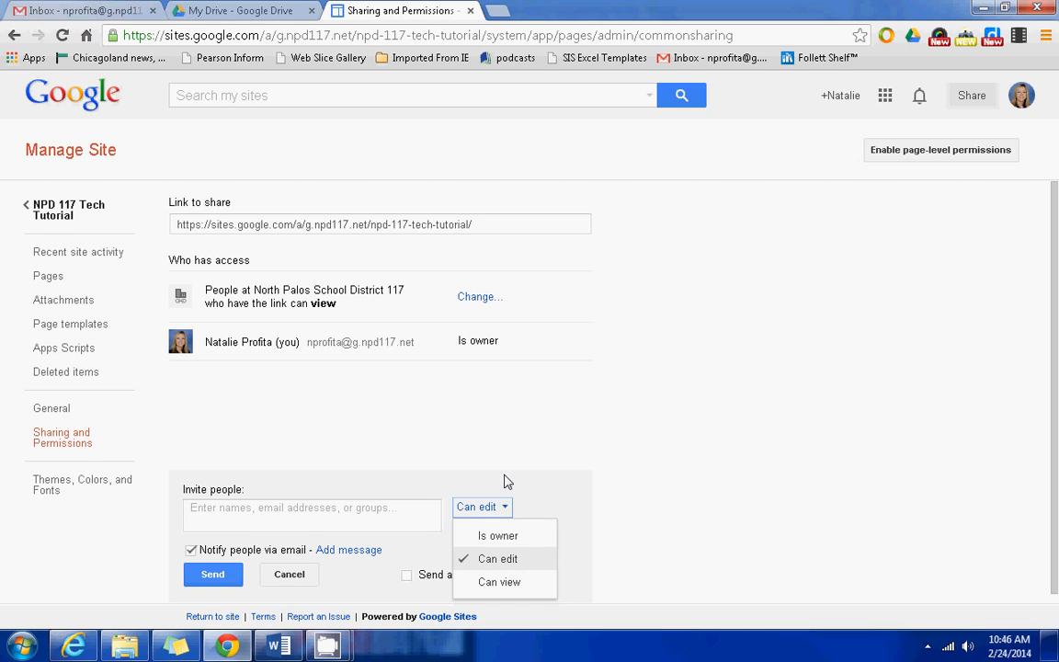
left_click(699, 456)
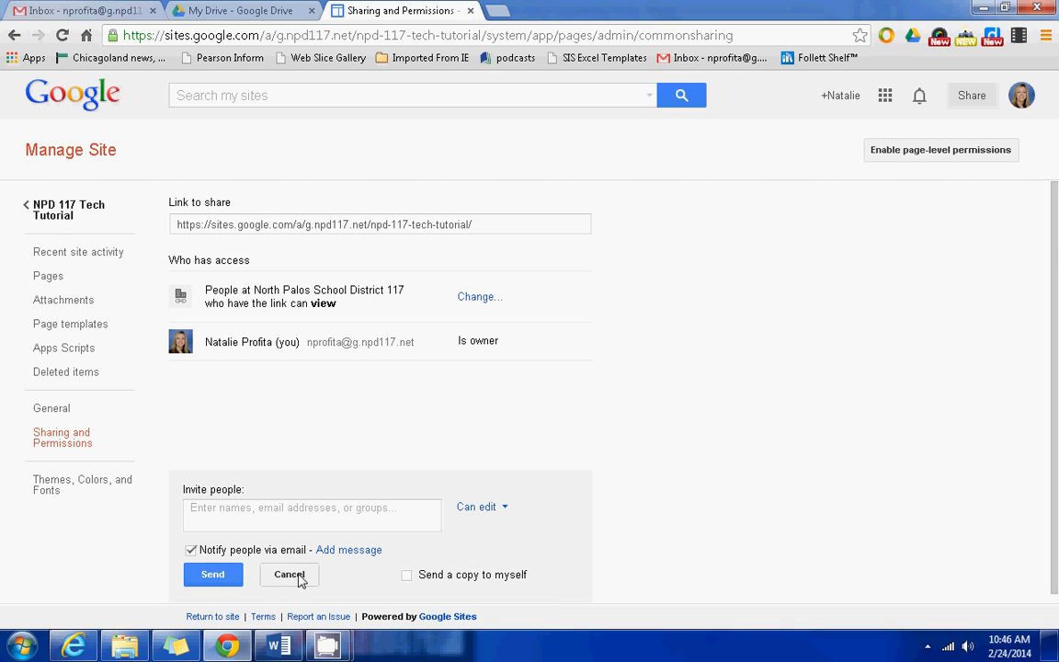
left_click(474, 517)
left_click(393, 513)
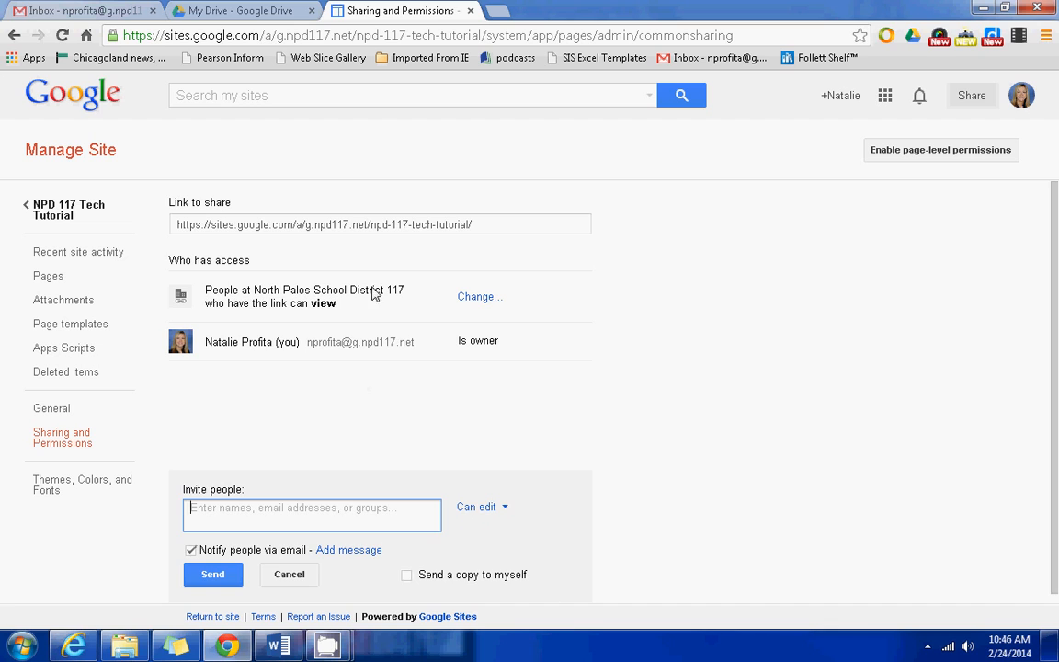
left_click(476, 297)
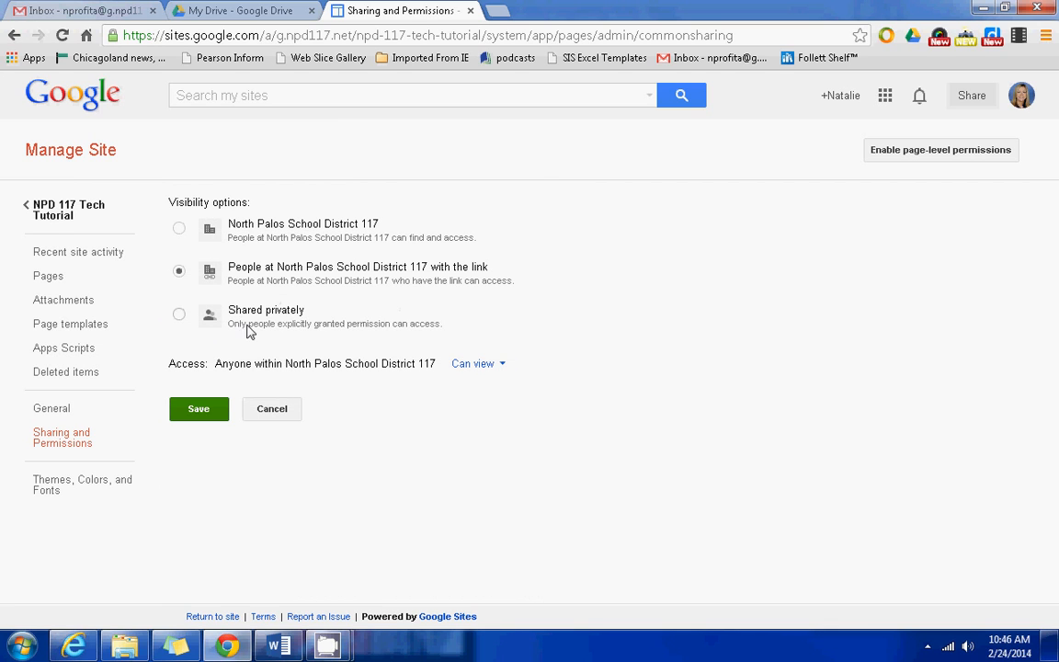
left_click(266, 409)
- Review the invitation form's permission choices and the site's share link, and close the form without inviting anyone
left_click(327, 509)
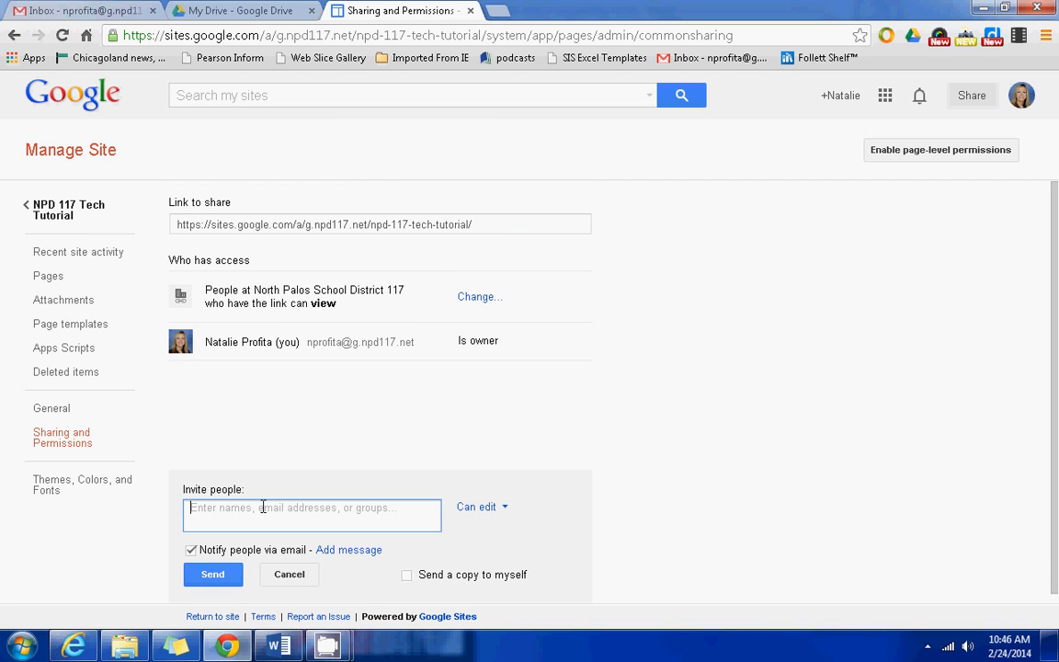
left_click(477, 510)
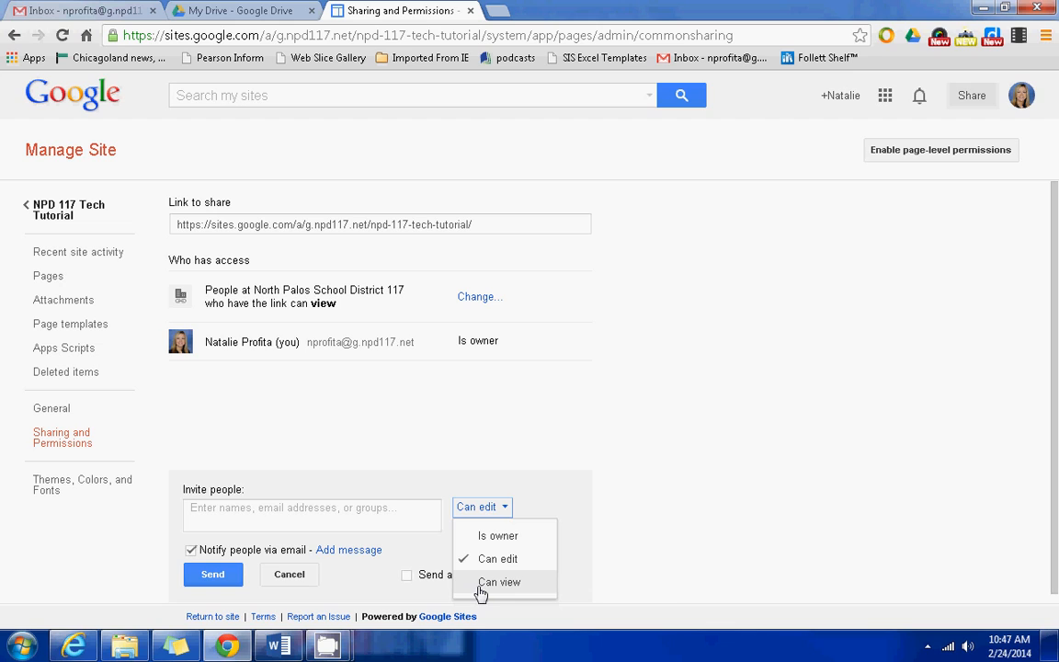
left_click(332, 447)
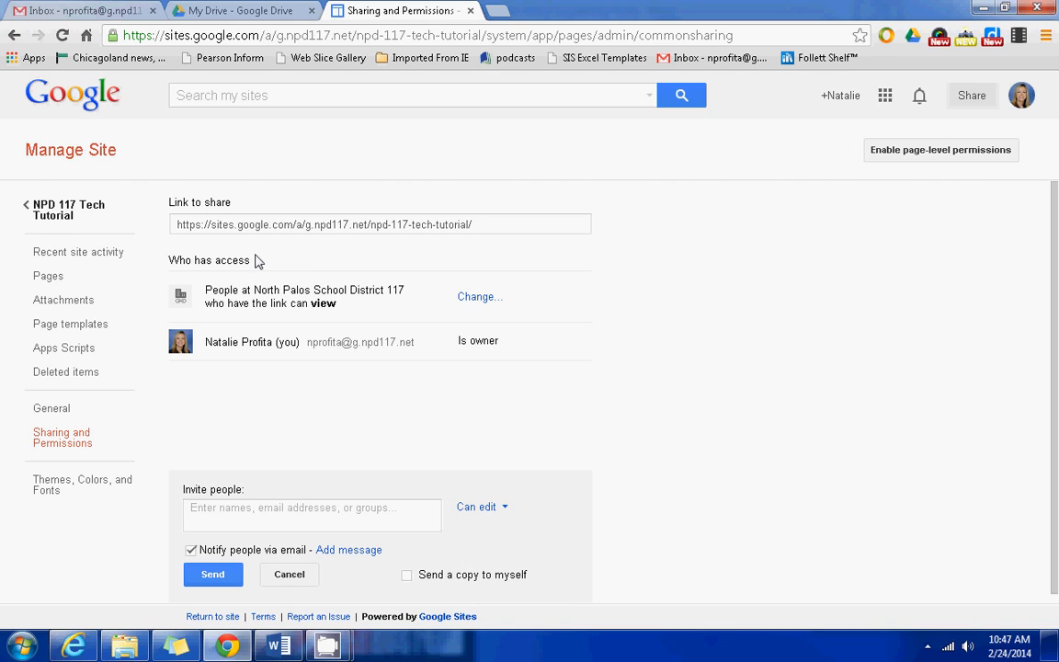
left_click(245, 227)
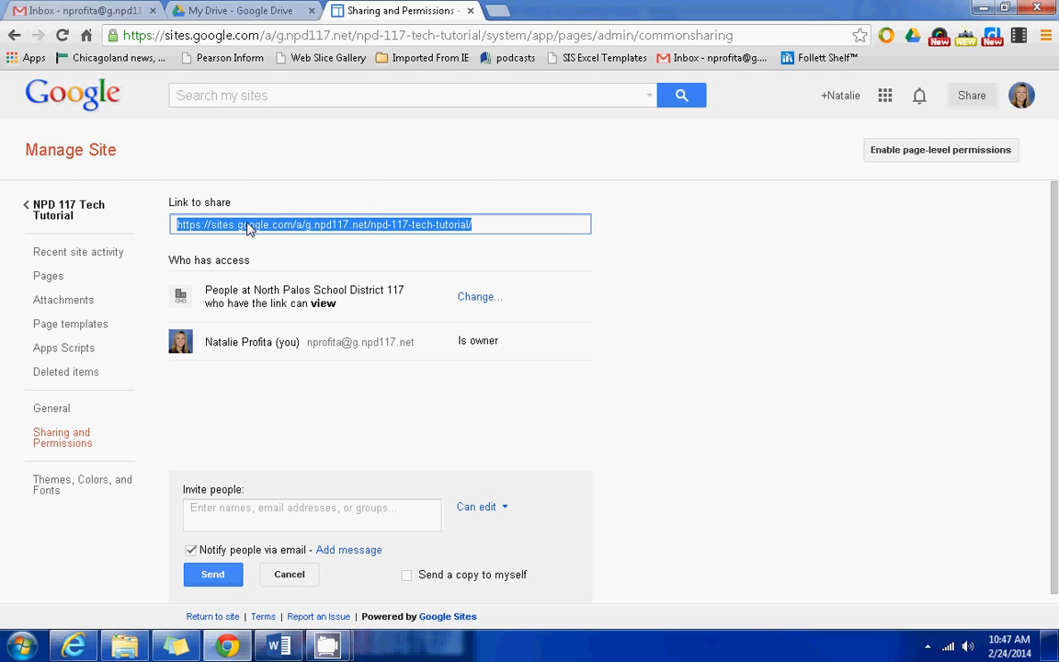
left_click(291, 577)
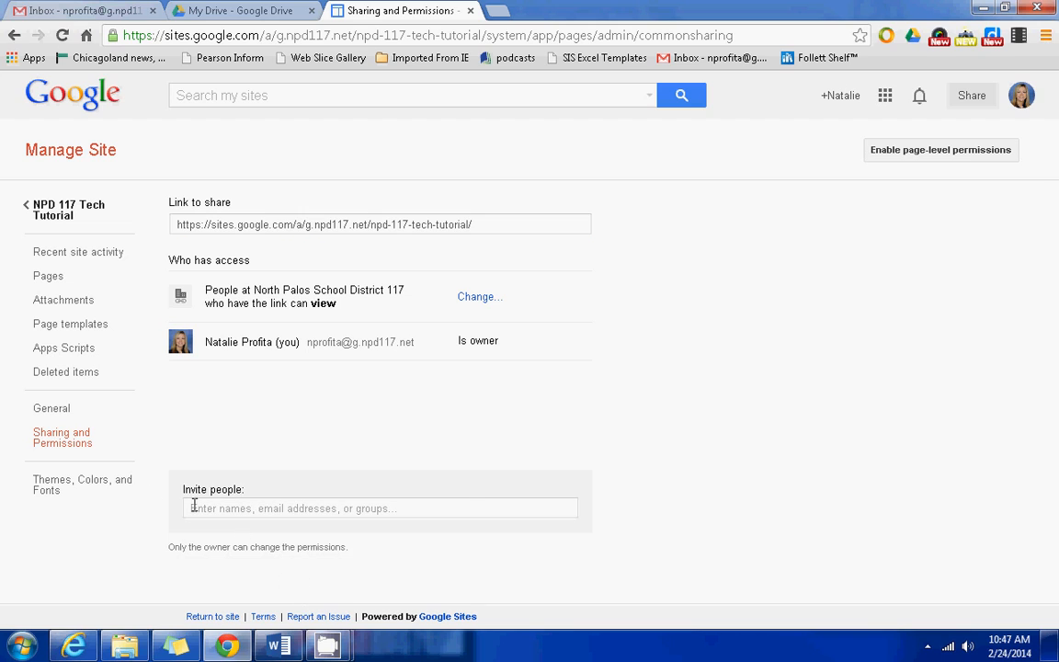
- Open the site's themes, colors and fonts settings and look through the available base themes, keeping Micro Blueprint
left_click(61, 496)
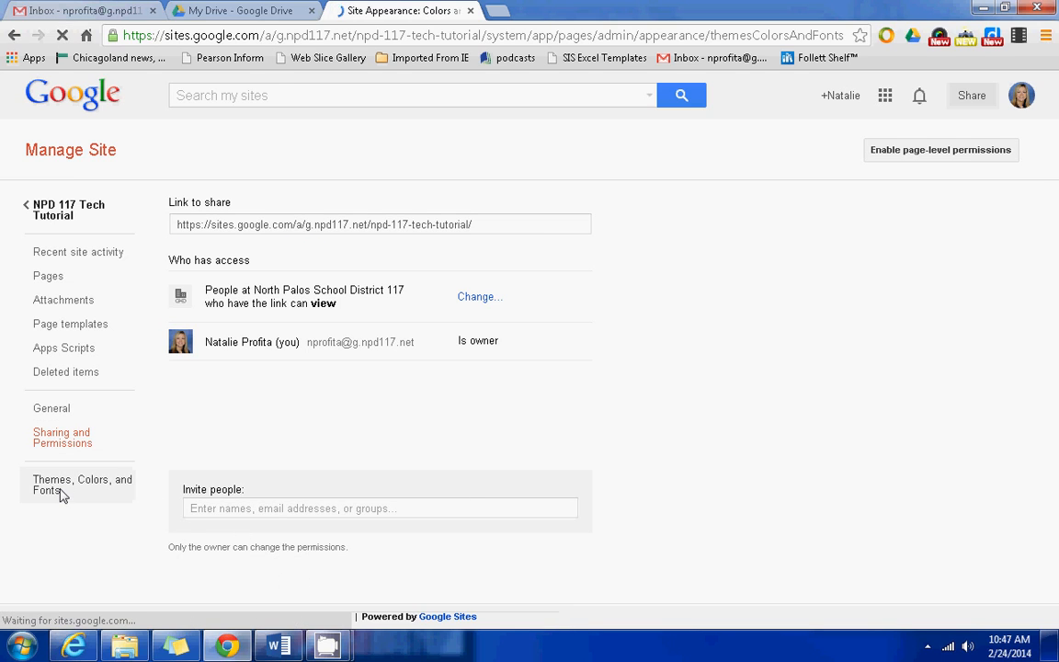
mouse_move(1055, 433)
left_mouse_down()
mouse_move(1057, 571)
mouse_move(1056, 438)
left_mouse_up()
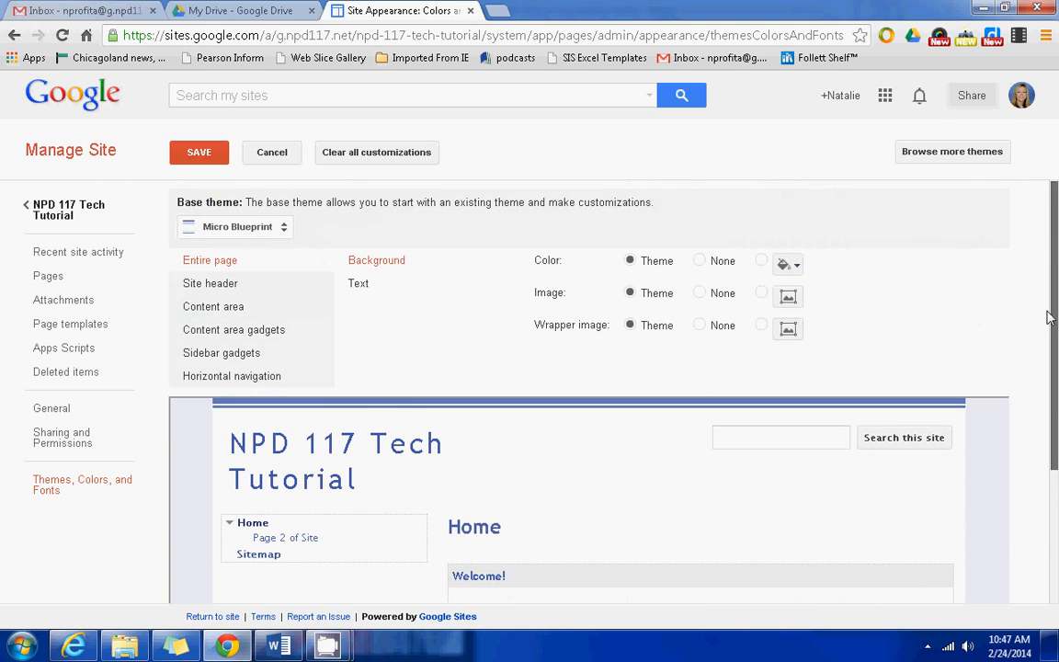
left_click(232, 228)
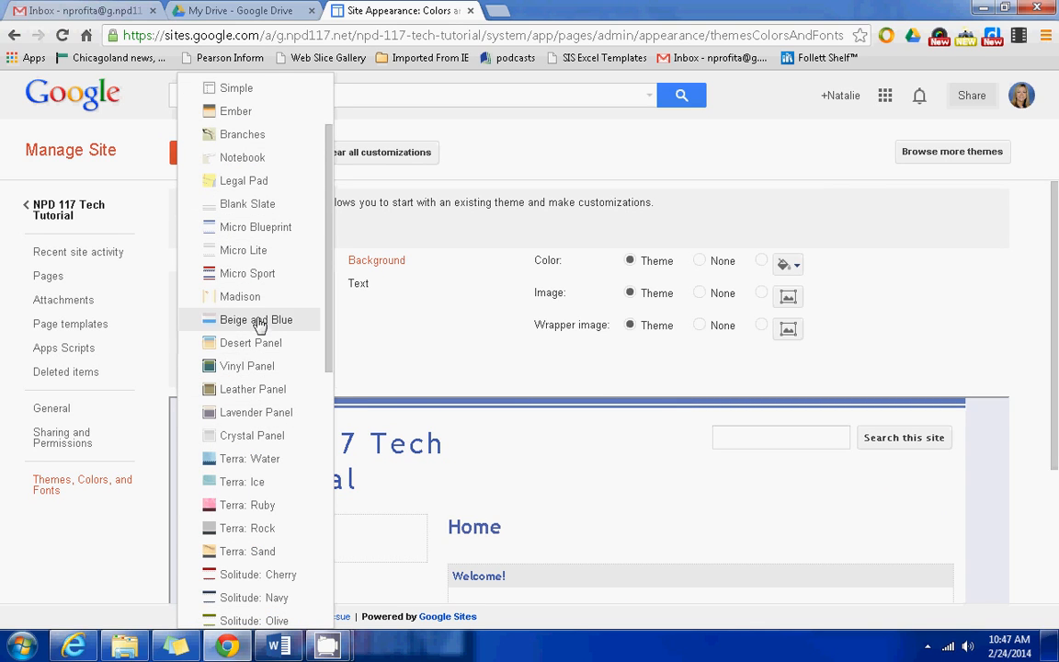
left_click_drag(328, 365, 313, 621)
left_click(435, 420)
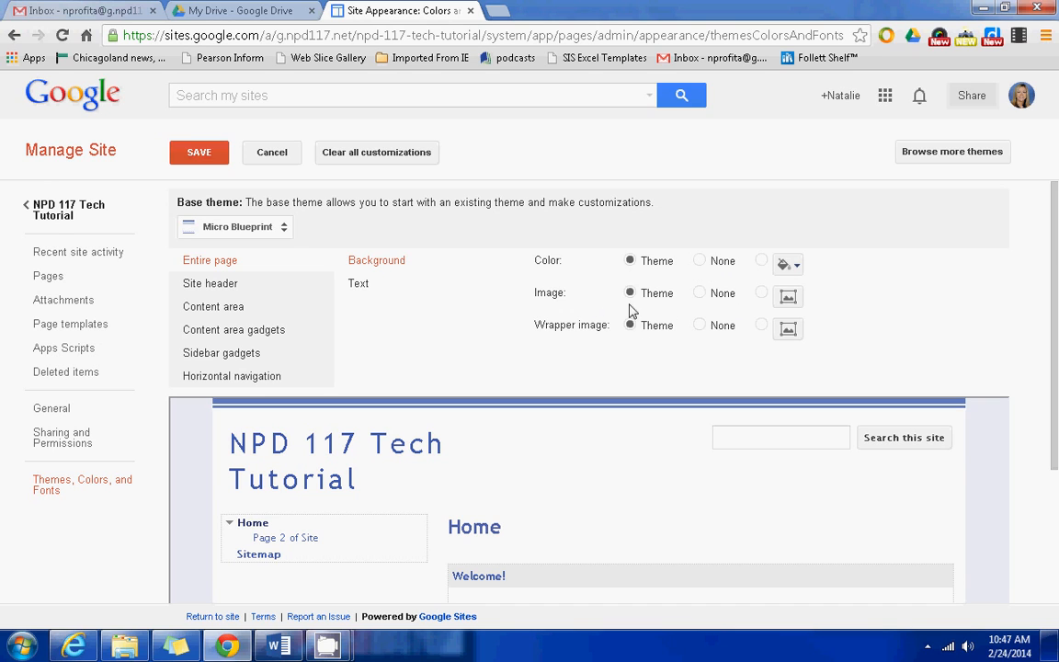
- Examine the color, image and font options for the entire page, site header, content area, content and sidebar gadgets, and horizontal navigation
left_click(357, 284)
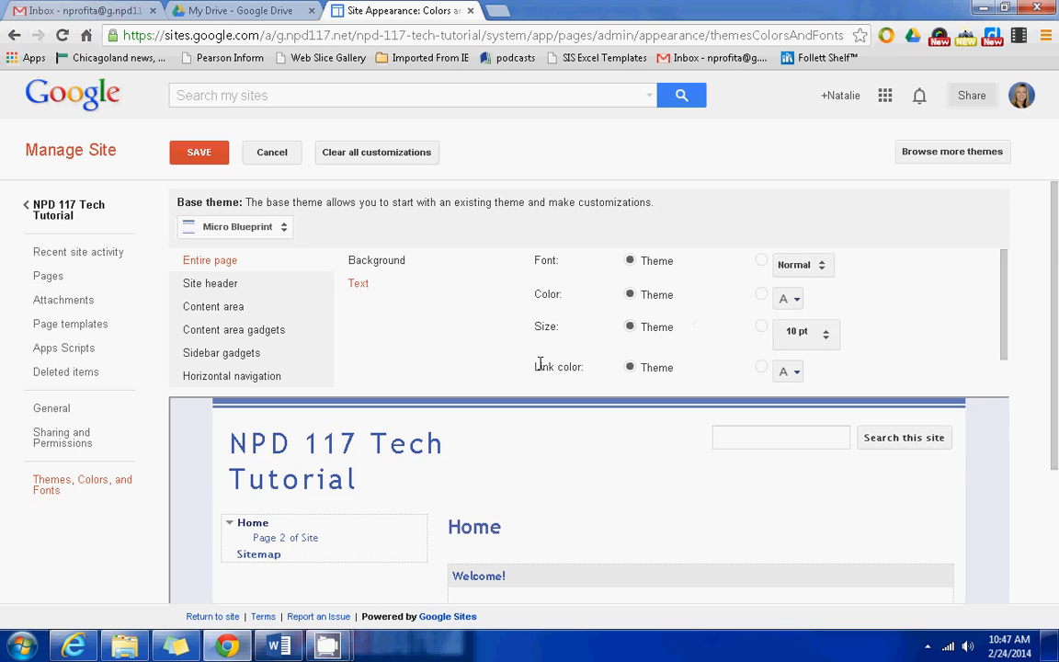
left_click(215, 289)
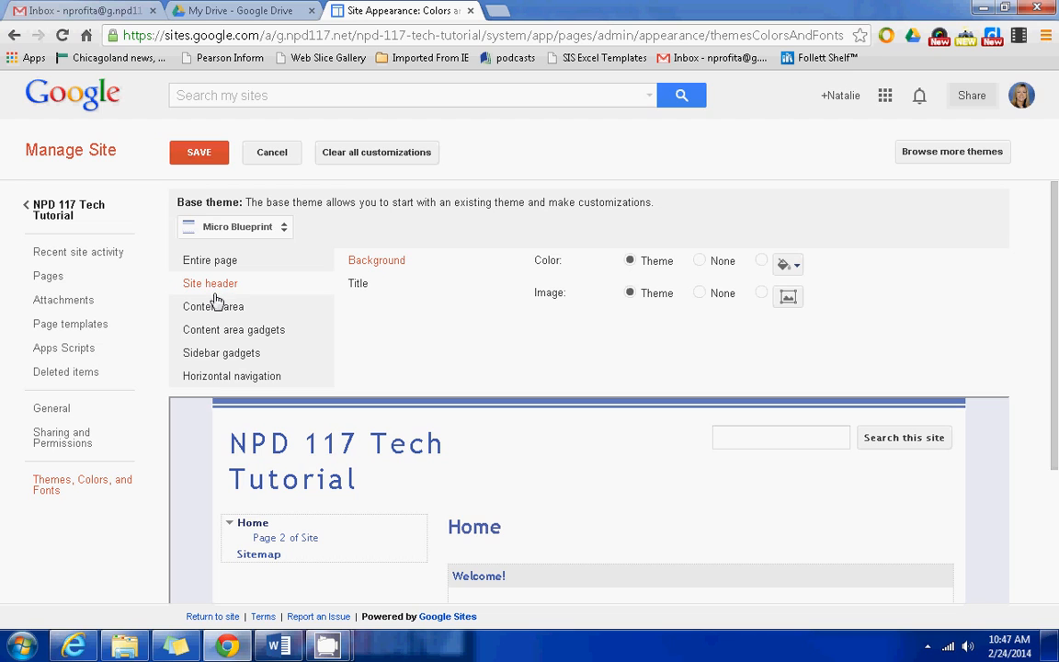
left_click(221, 315)
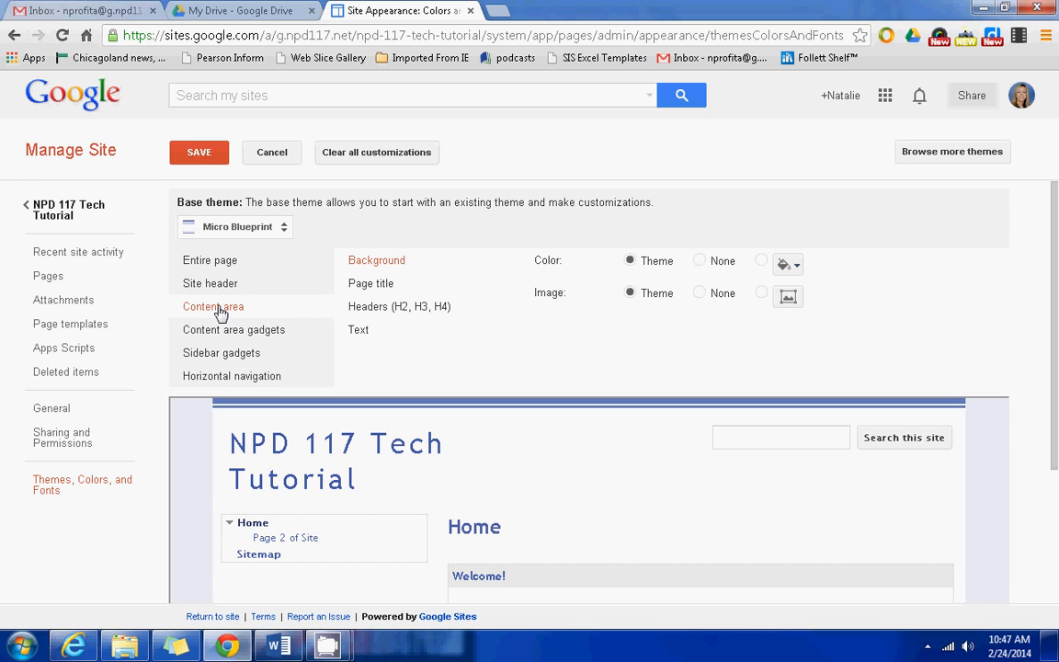
left_click(415, 292)
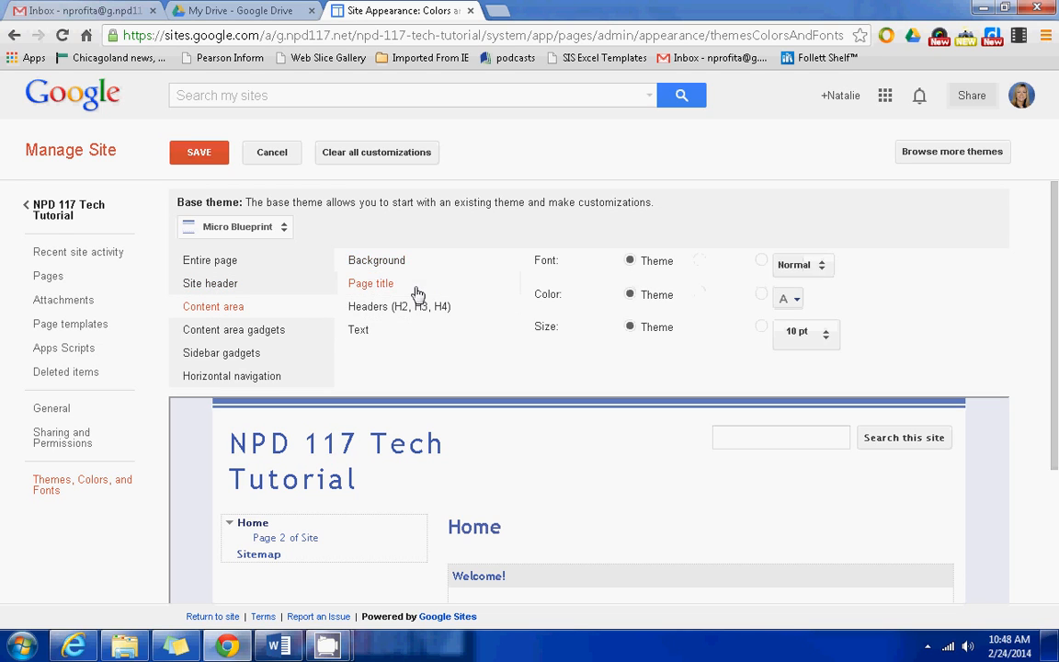
left_click(361, 308)
left_click(361, 329)
left_click(206, 333)
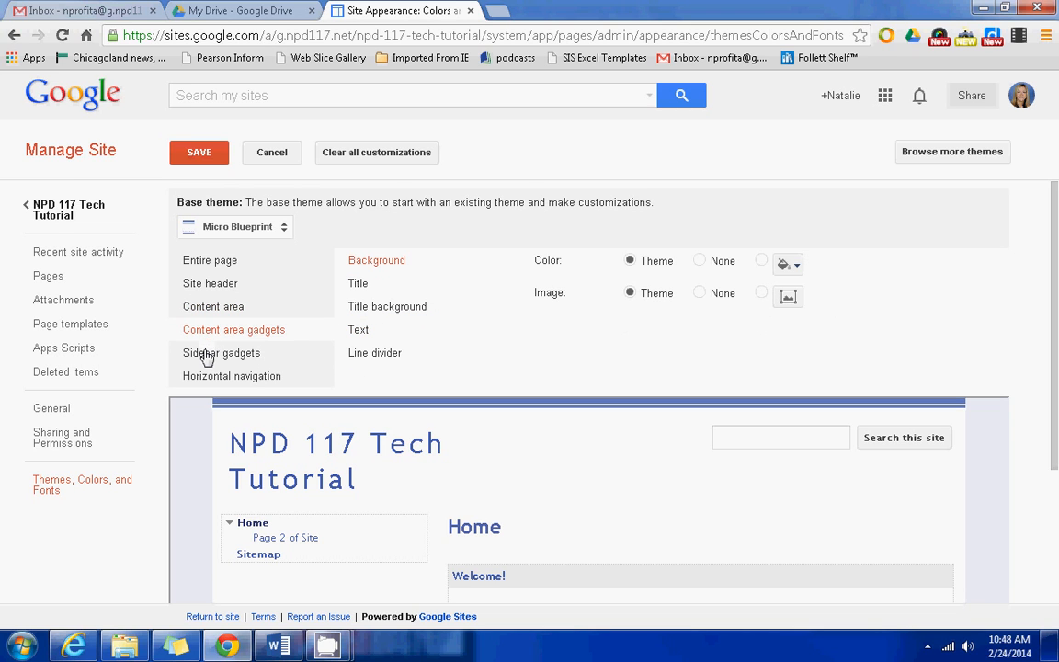
left_click(206, 355)
left_click(208, 377)
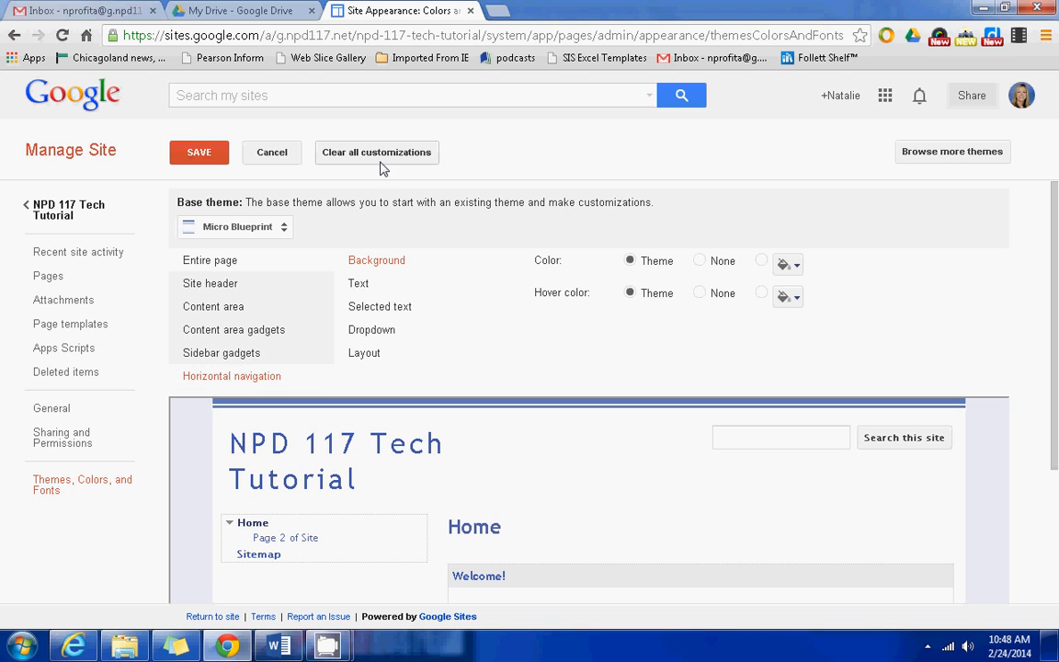
- Save the site's theme, color and font settings and return to the NPD 117 Tech Tutorial home page
left_click(214, 155)
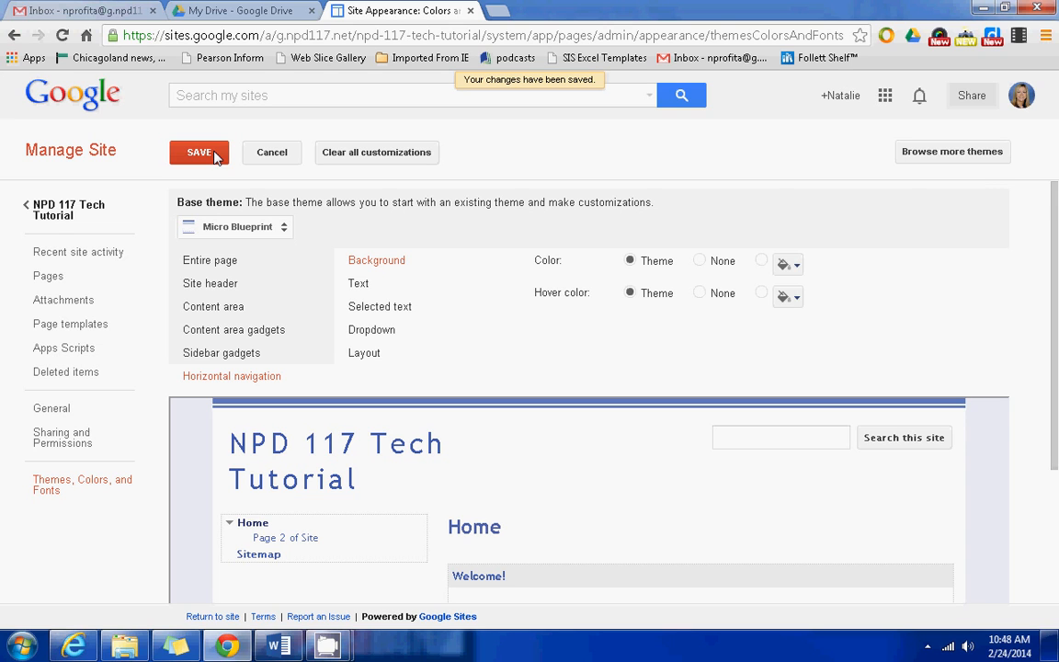
left_click(66, 214)
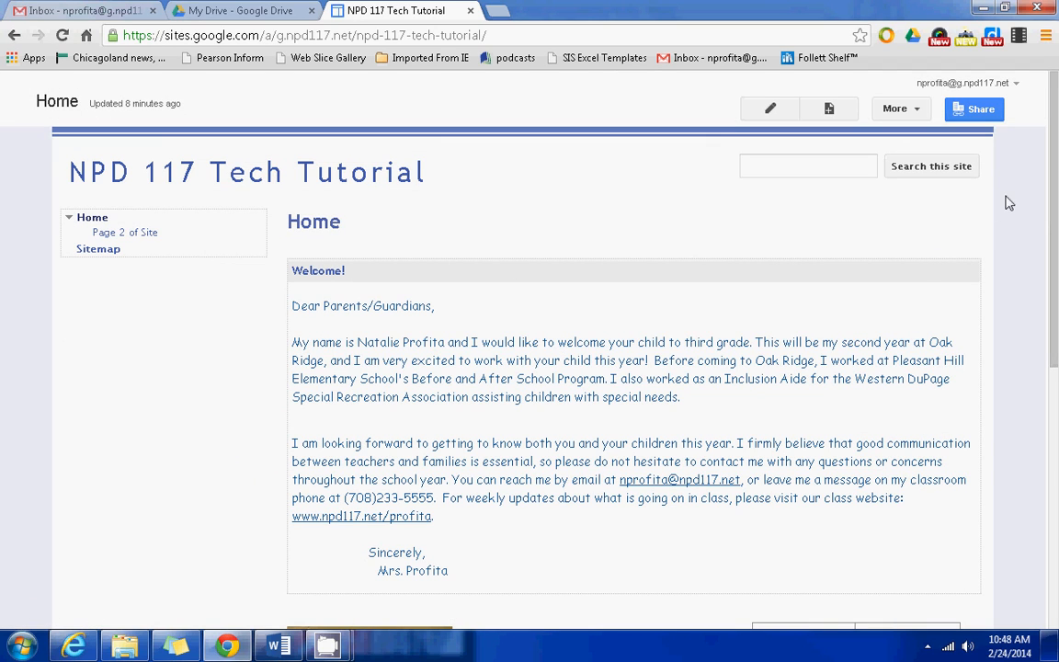
- Review the site's share link and access list, return to the home page and look over the available page and site actions
left_click(973, 111)
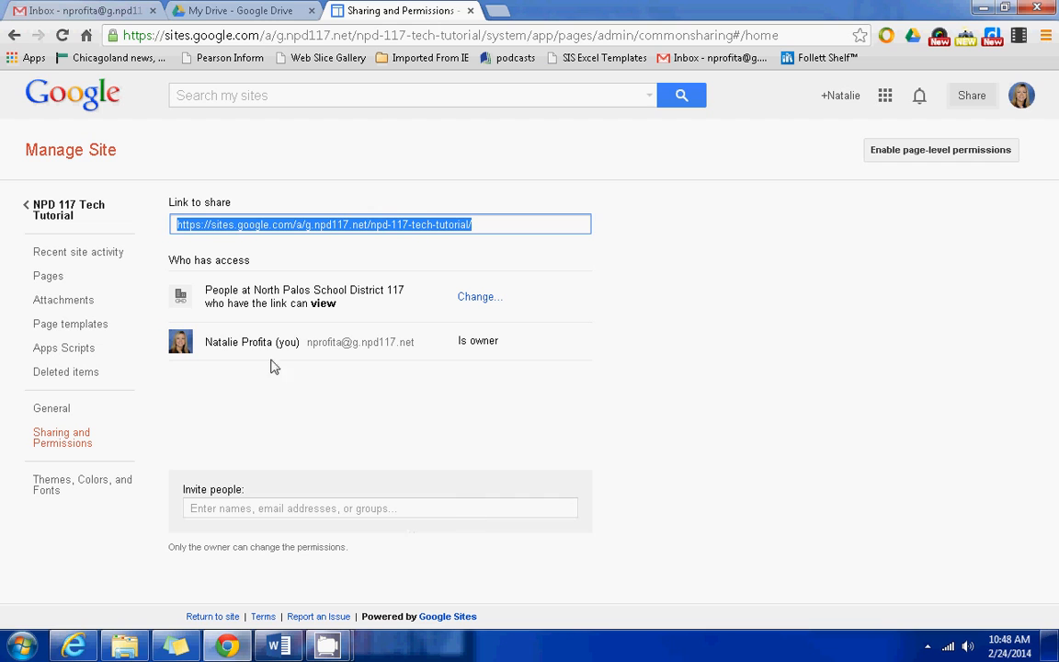
left_click(83, 208)
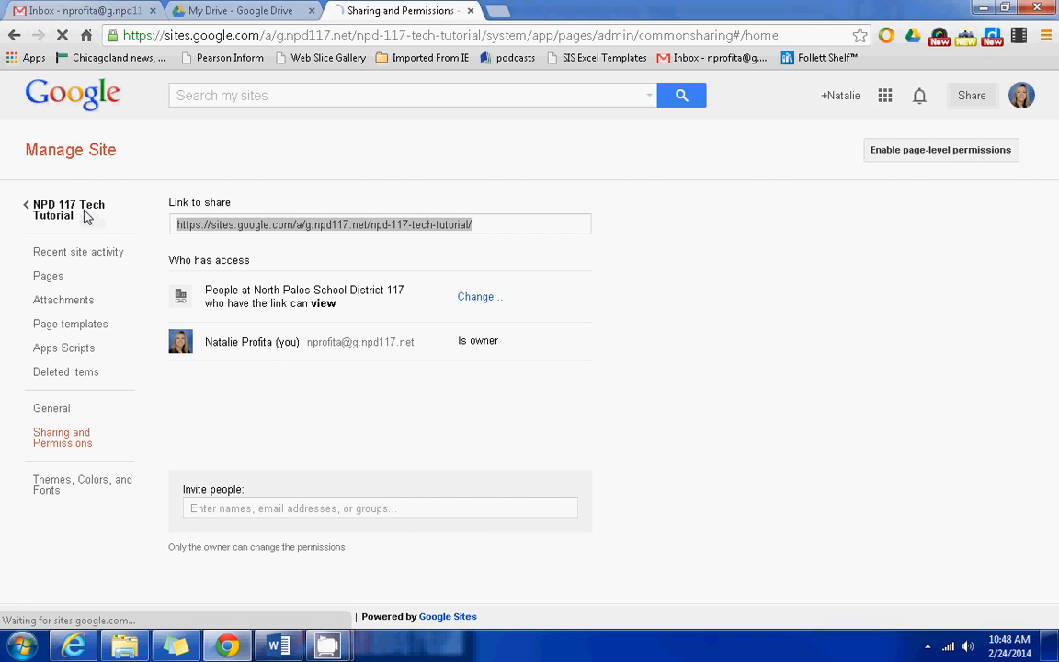
left_click(915, 110)
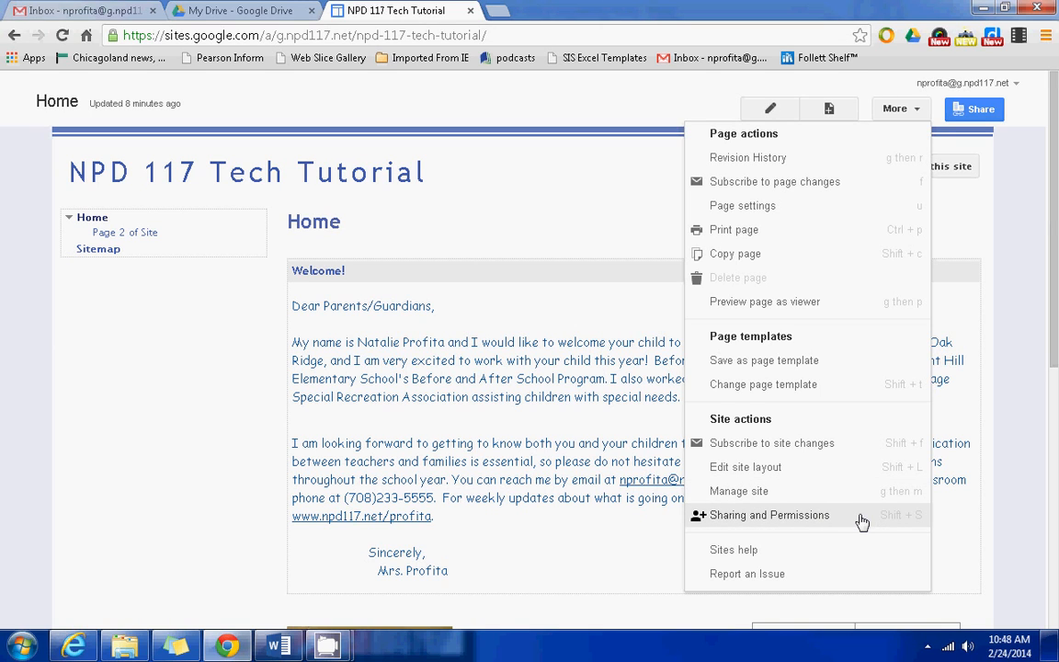
left_click(258, 396)
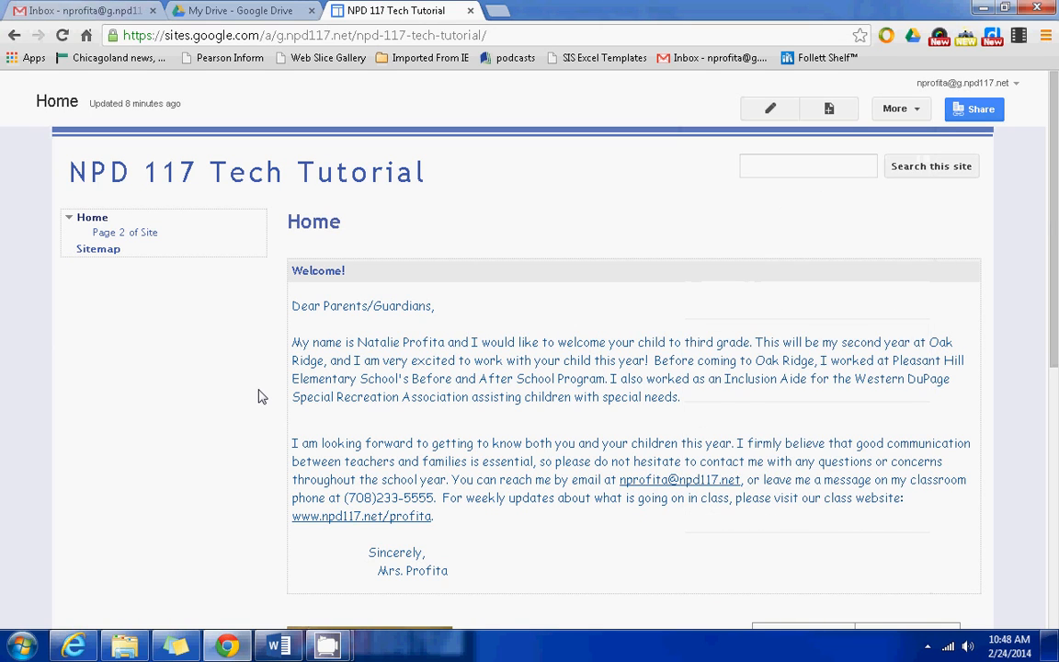